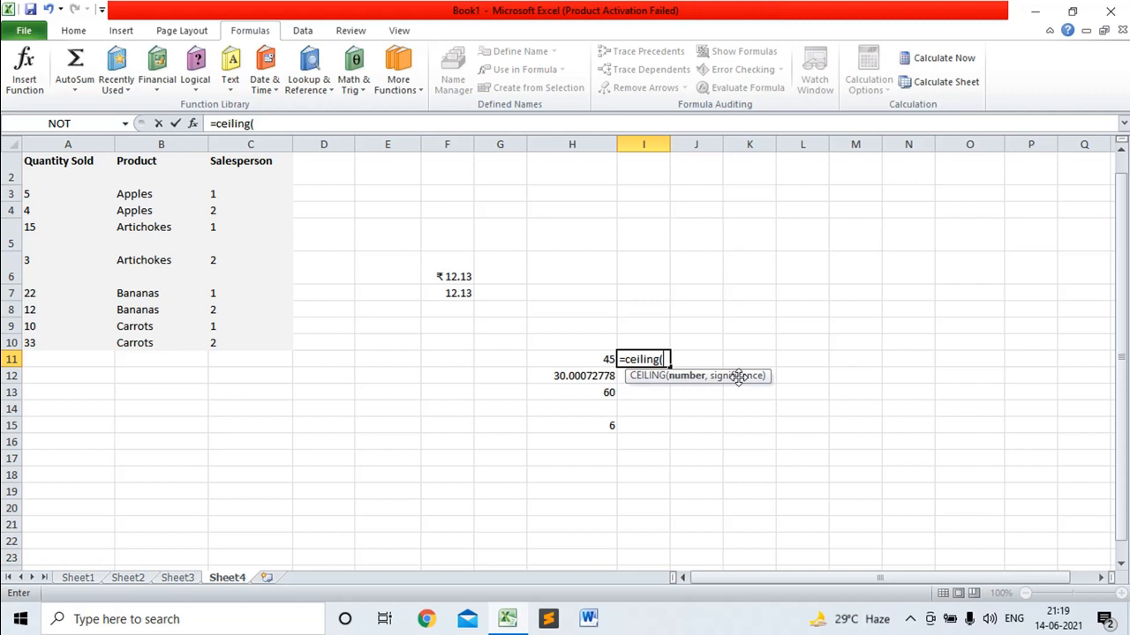
Complete the CEILING formula in cell I11 with number 4.5 and significance 2
{"action": "type", "text": "4.5,2"}
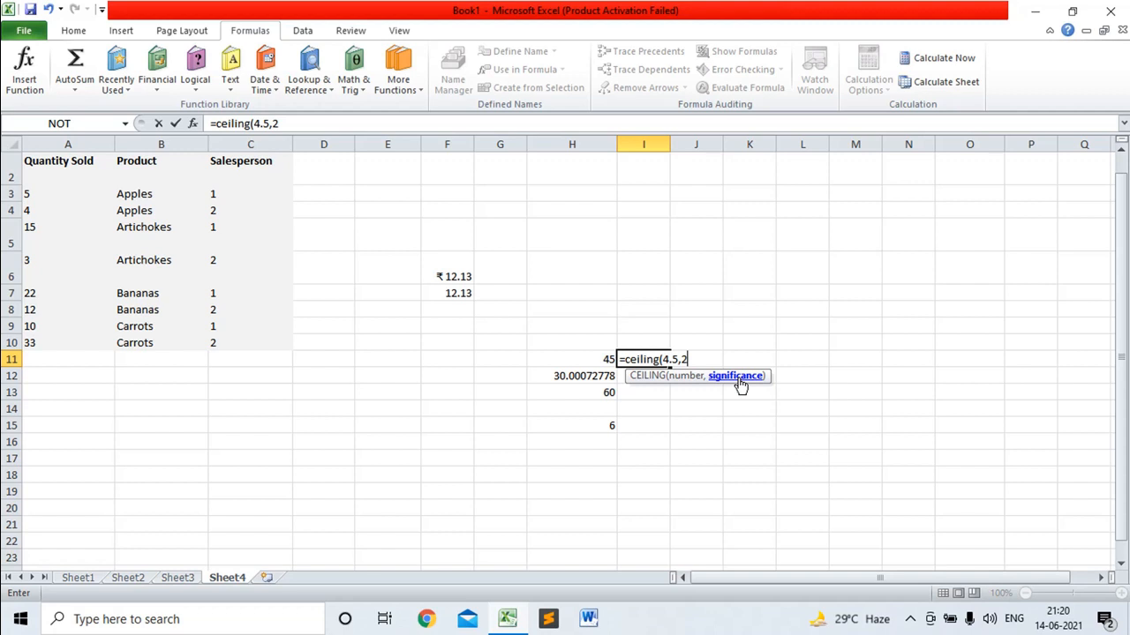
{"action": "type", "text": ")"}
{"action": "key", "text": "Return"}
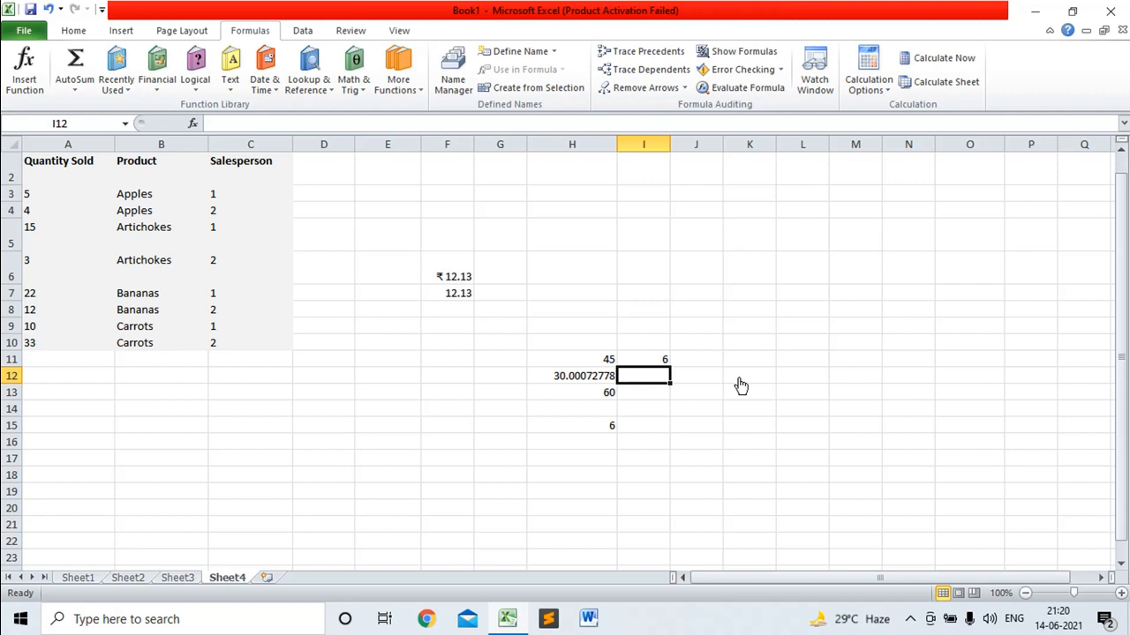
Enter a FLOOR formula in cell I12 that rounds 4.5 down with significance 2
{"action": "type", "text": "="}
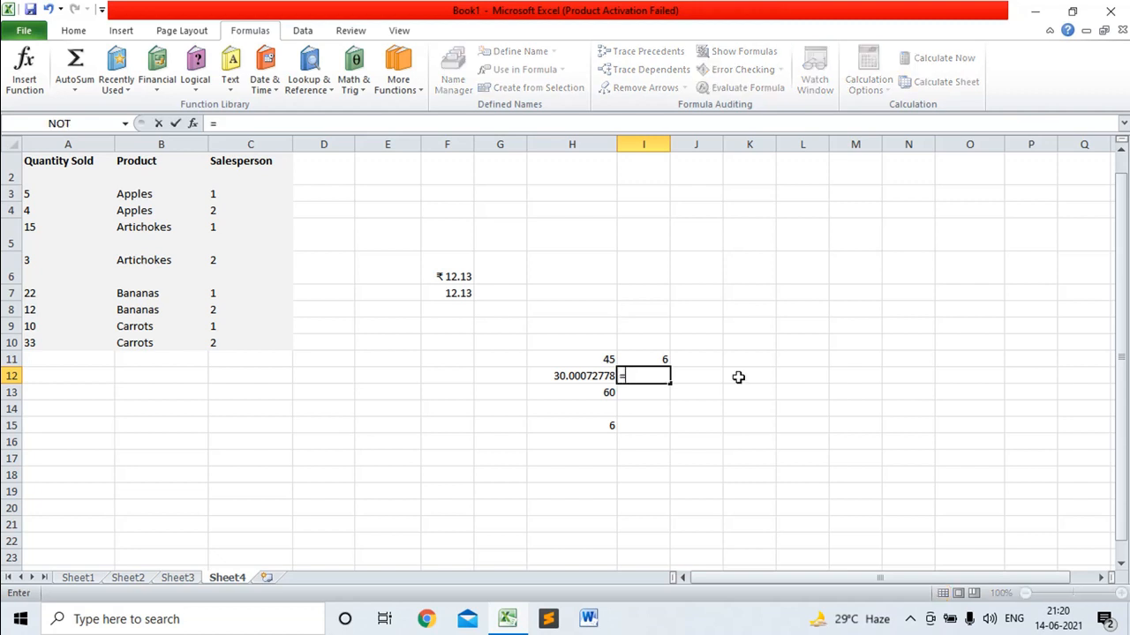
{"action": "type", "text": "floor"}
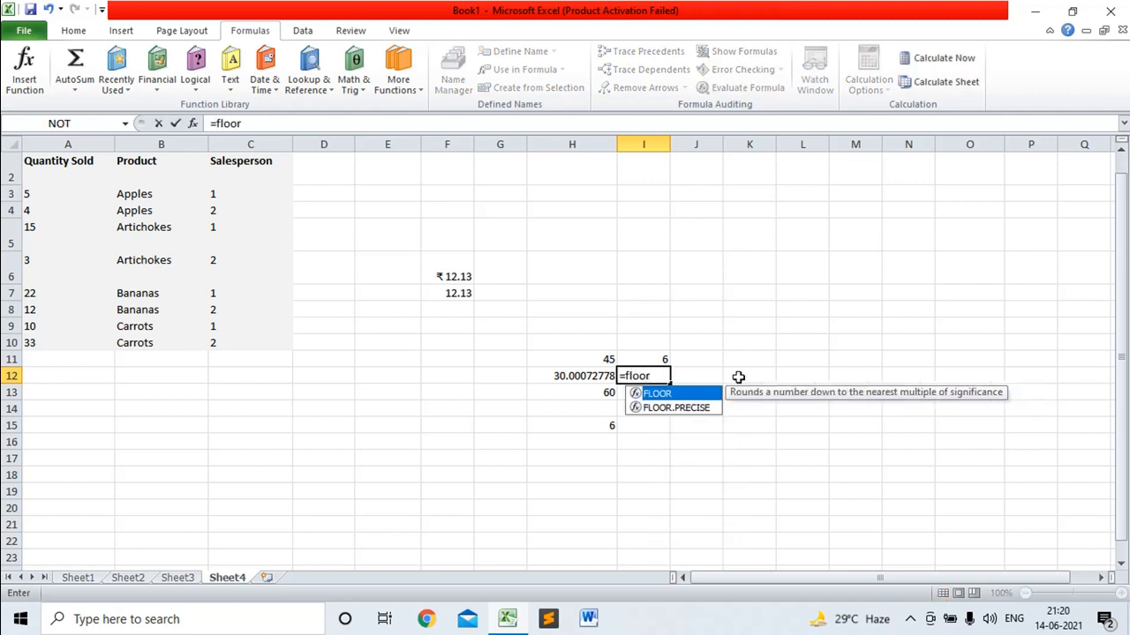
{"action": "type", "text": "(4.5"}
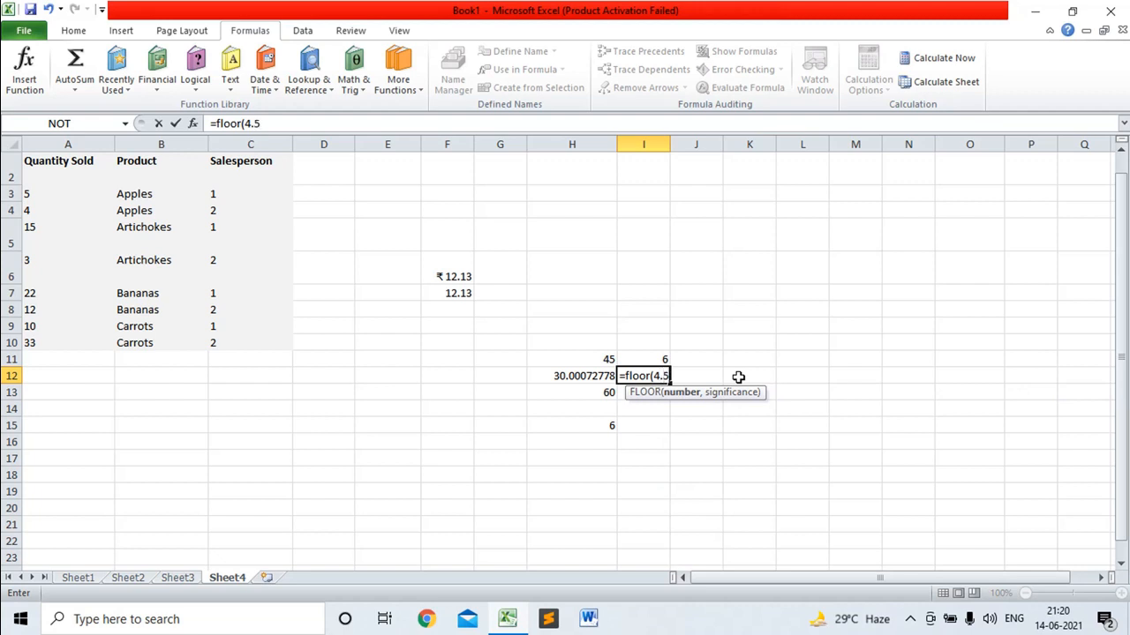
{"action": "type", "text": ",2)"}
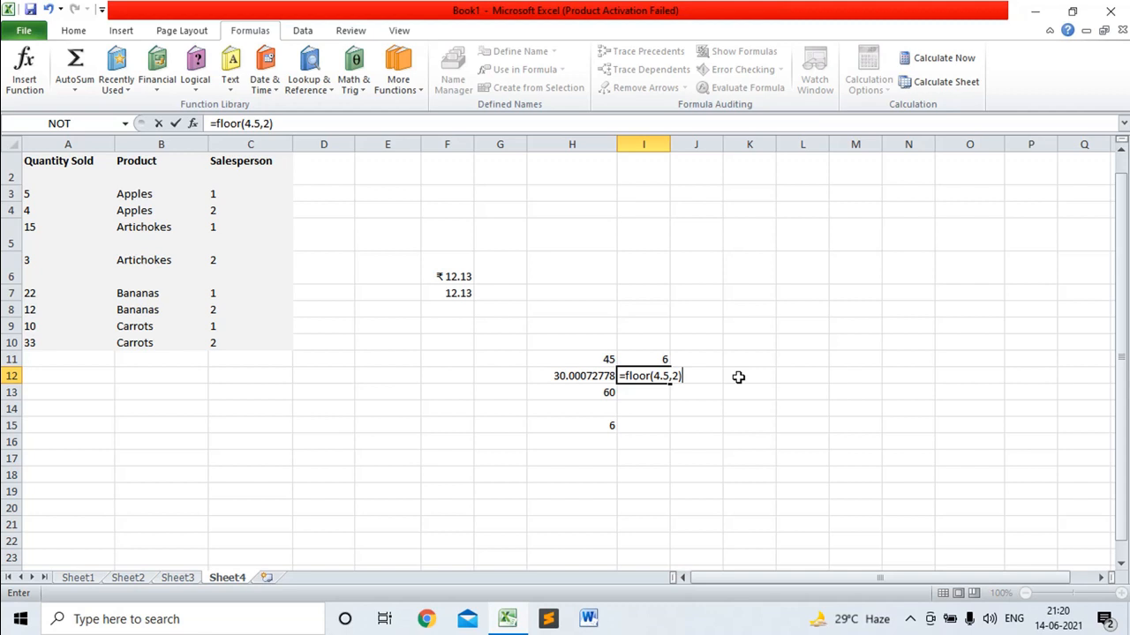
{"action": "key", "text": "Return"}
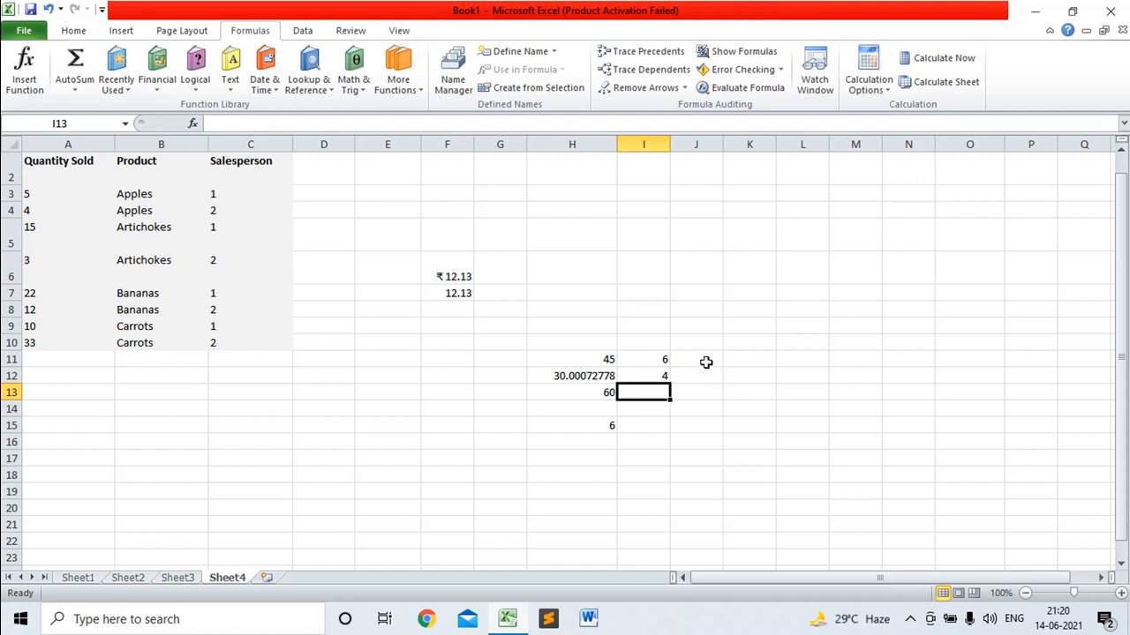
Write a FLOOR formula in cell J11 with number 4.8 and significance 1.5
{"action": "left_click", "coordinate": [698, 358]}
{"action": "type", "text": "="}
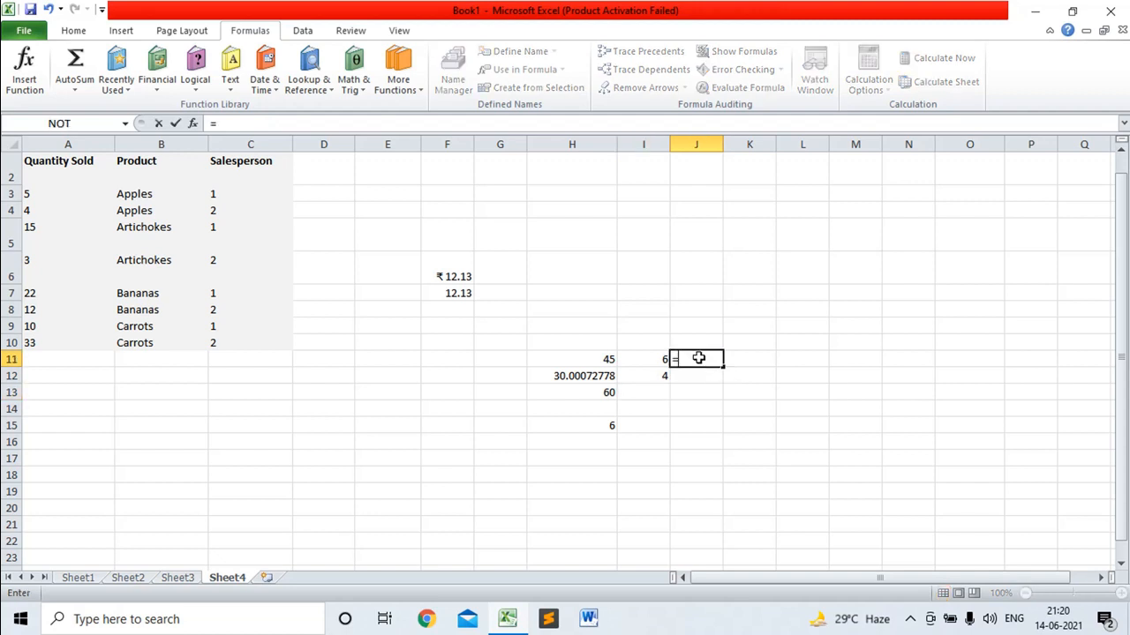
{"action": "type", "text": "floor("}
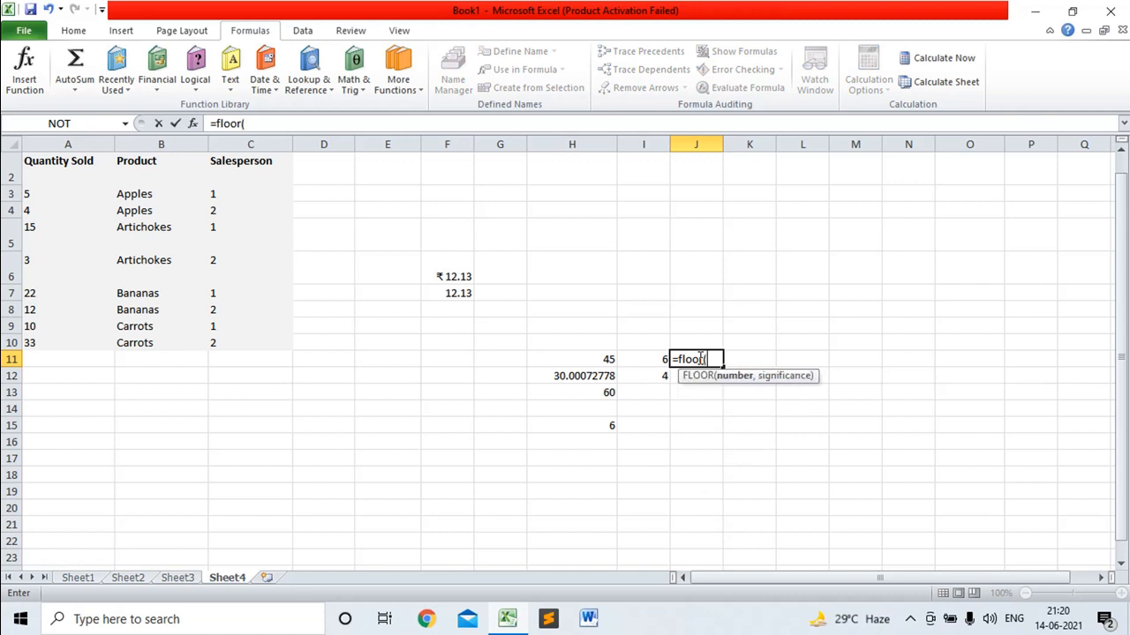
{"action": "type", "text": "4.8,"}
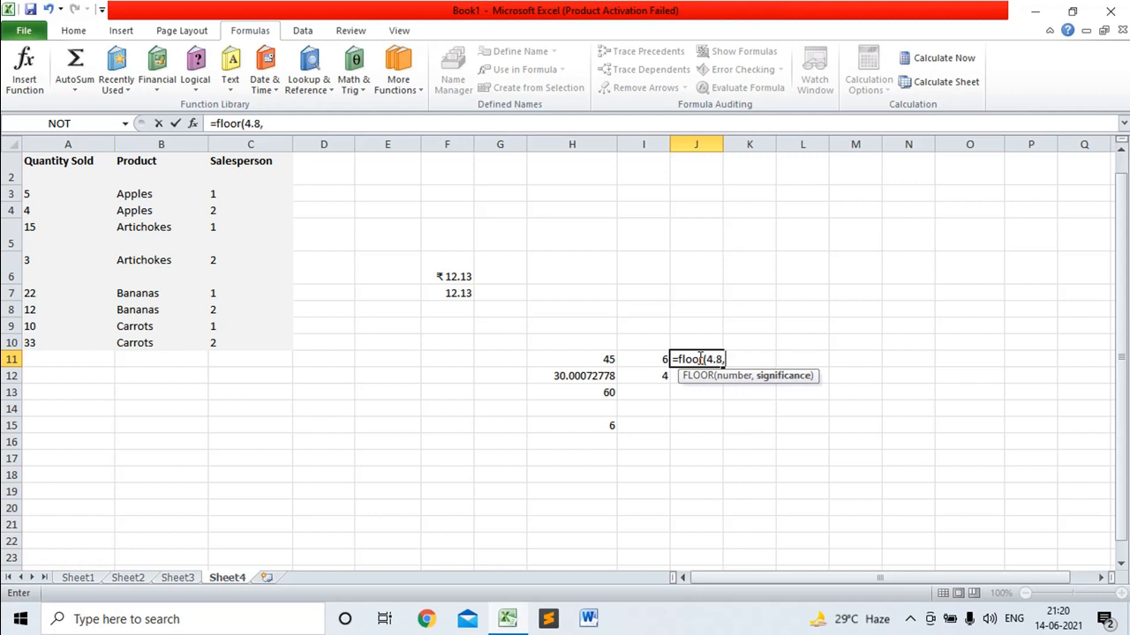
{"action": "type", "text": "1.5)"}
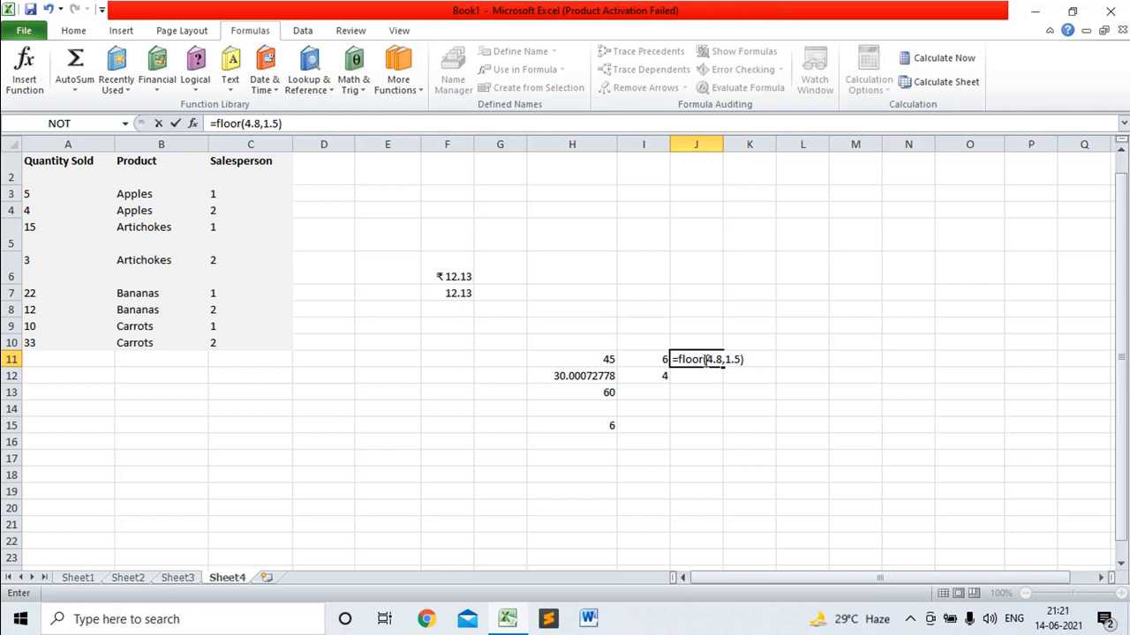
Change the function in J11's formula to CEILING, keeping its arguments, and commit the formula
{"action": "left_click", "coordinate": [704, 359]}
{"action": "key", "text": "BackSpace"}
{"action": "key", "text": "BackSpace"}
{"action": "key", "text": "BackSpace"}
{"action": "key", "text": "BackSpace"}
{"action": "key", "text": "BackSpace"}
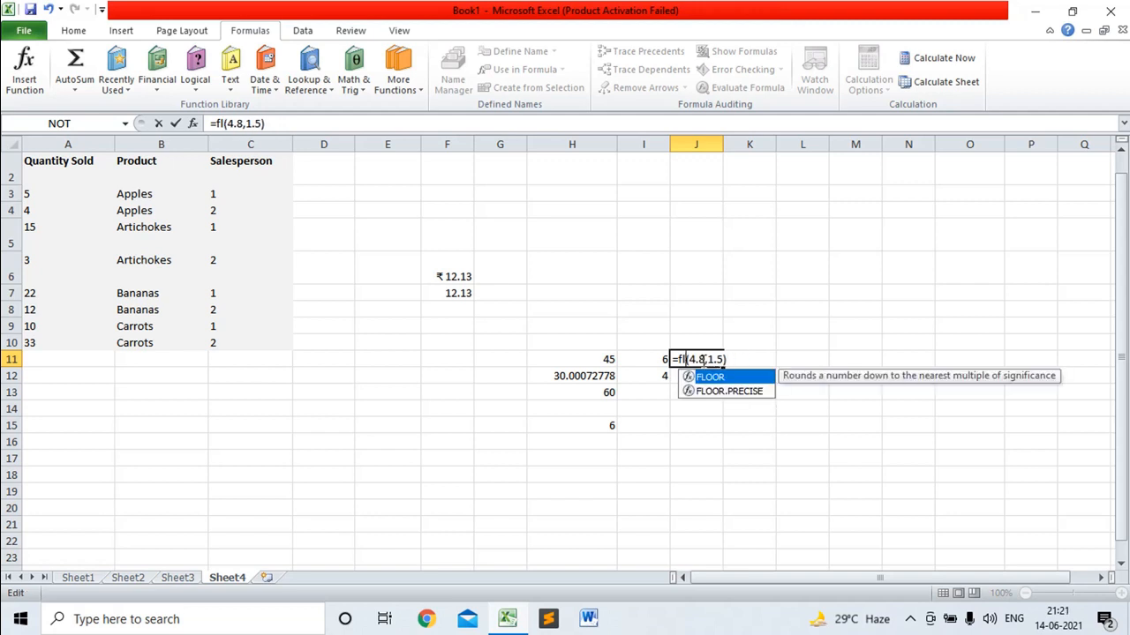
{"action": "type", "text": "ceiling"}
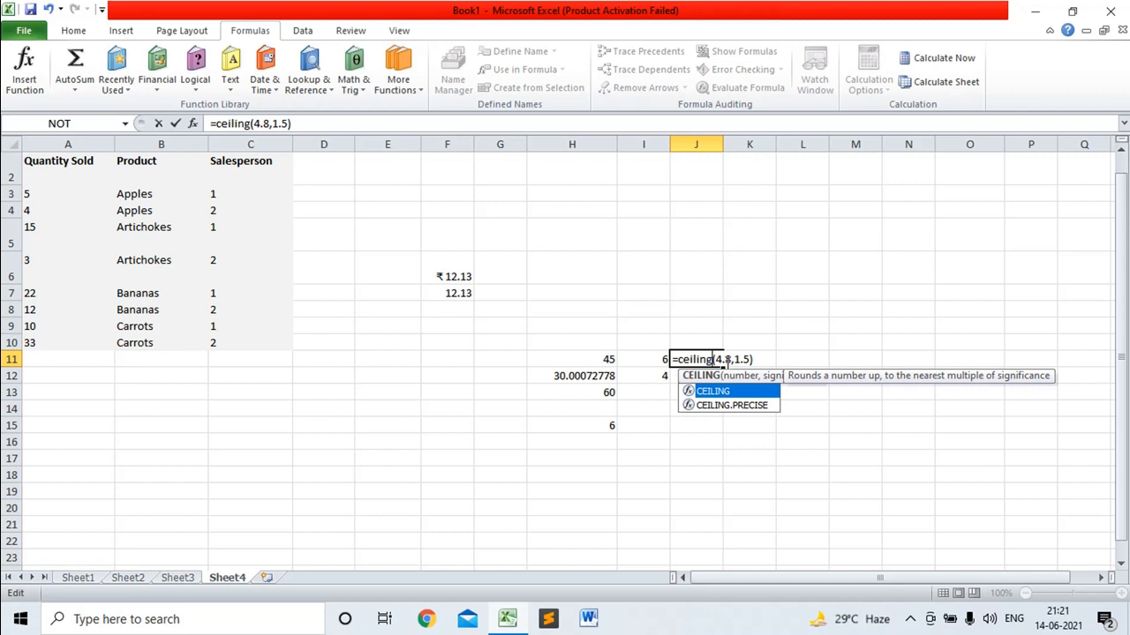
{"action": "key", "text": "Return"}
{"action": "left_click", "coordinate": [711, 359]}
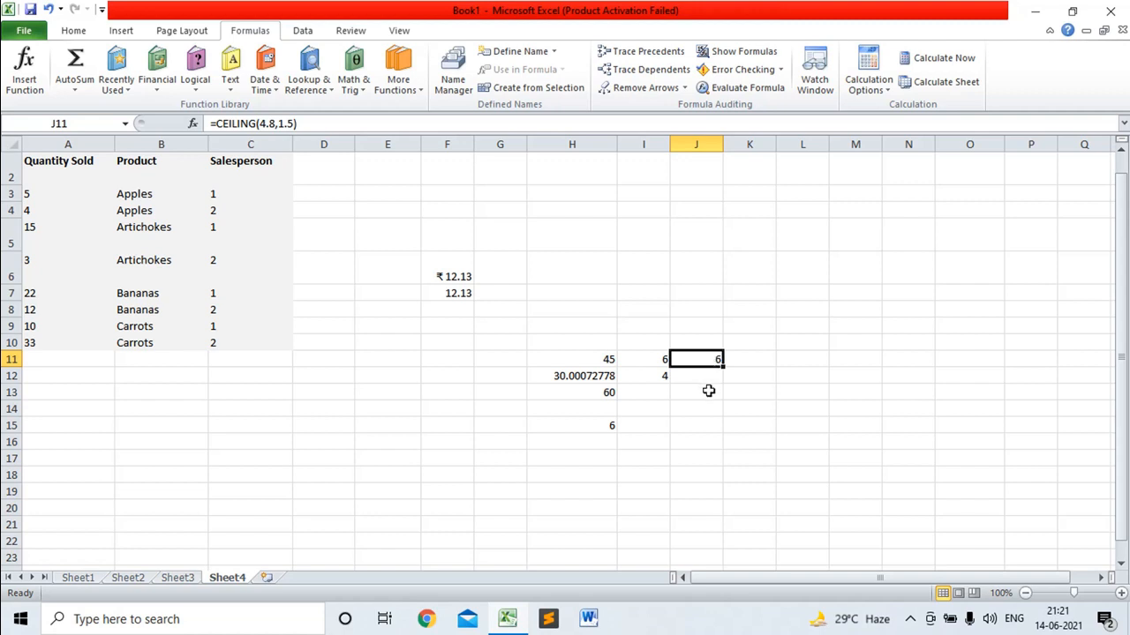
Enter the example values 8 in cell J13 and 4 in cell J17
{"action": "left_click", "coordinate": [712, 392]}
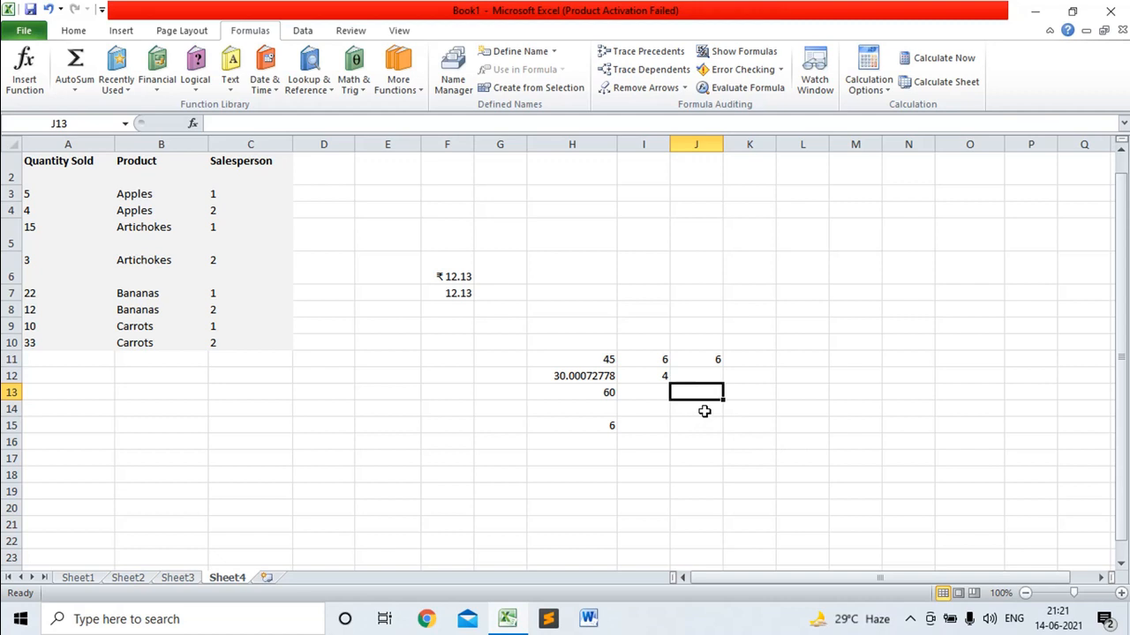
{"action": "type", "text": "8"}
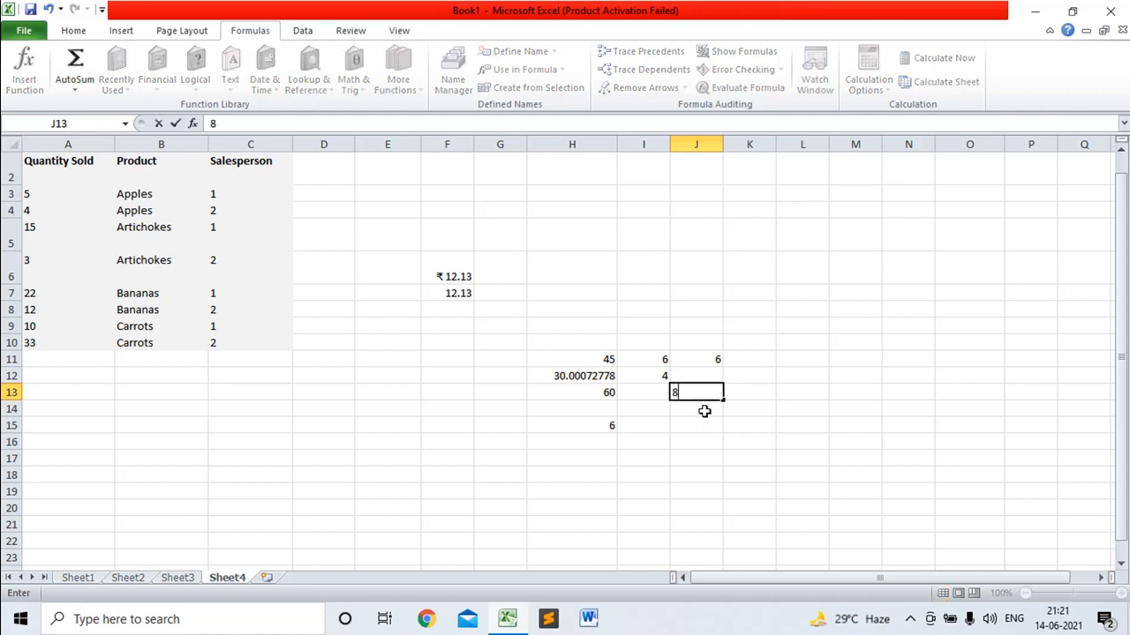
{"action": "left_click", "coordinate": [698, 461]}
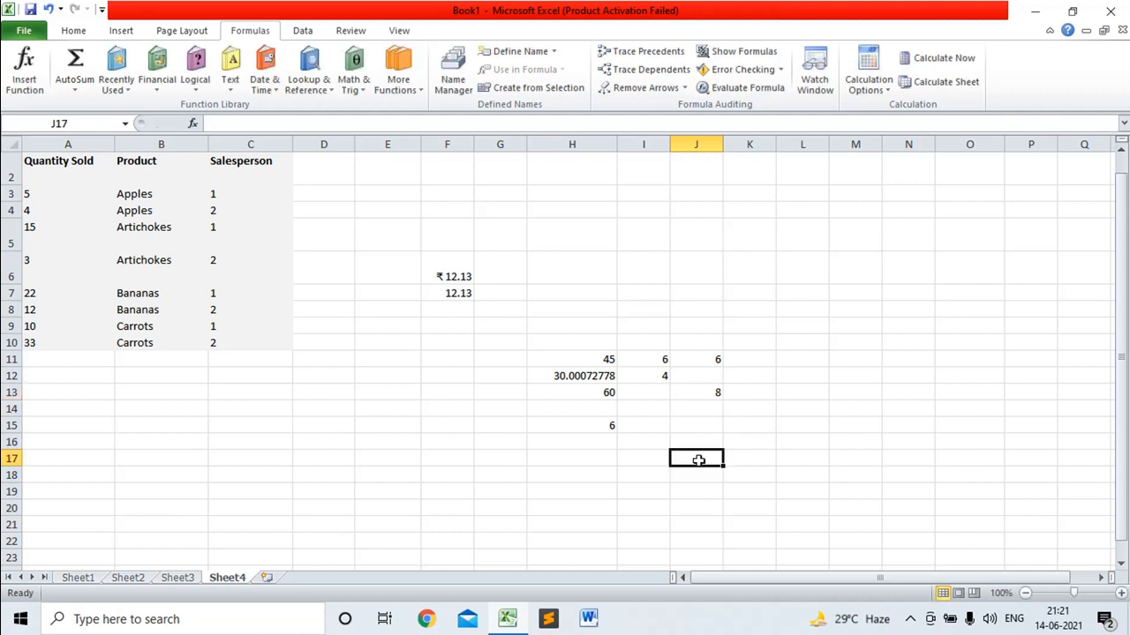
{"action": "type", "text": "4"}
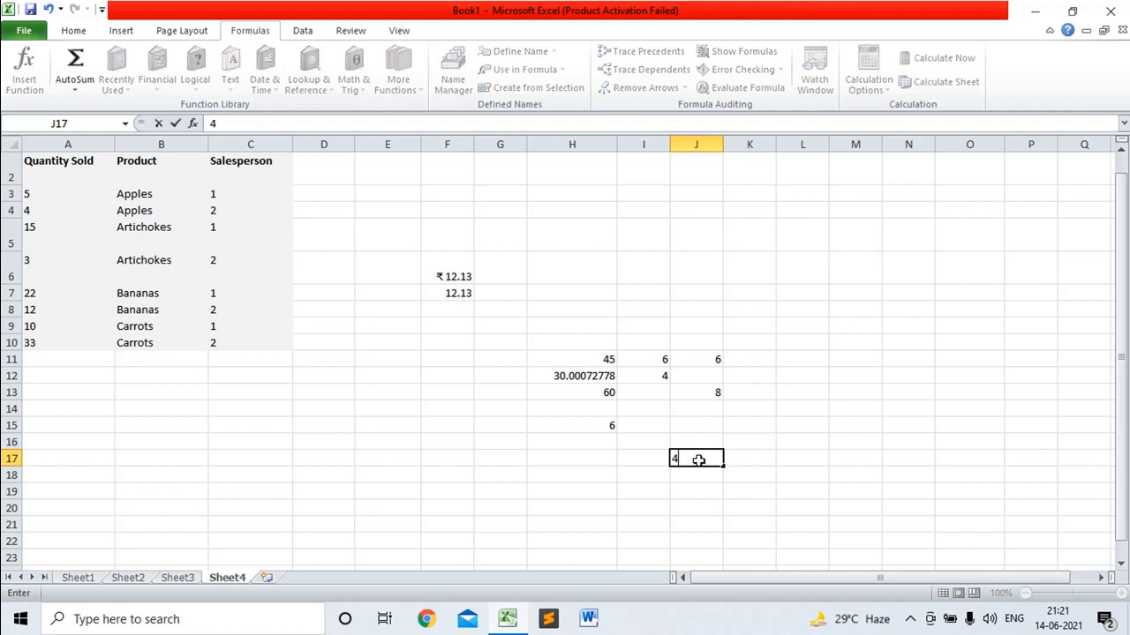
{"action": "left_click", "coordinate": [705, 424]}
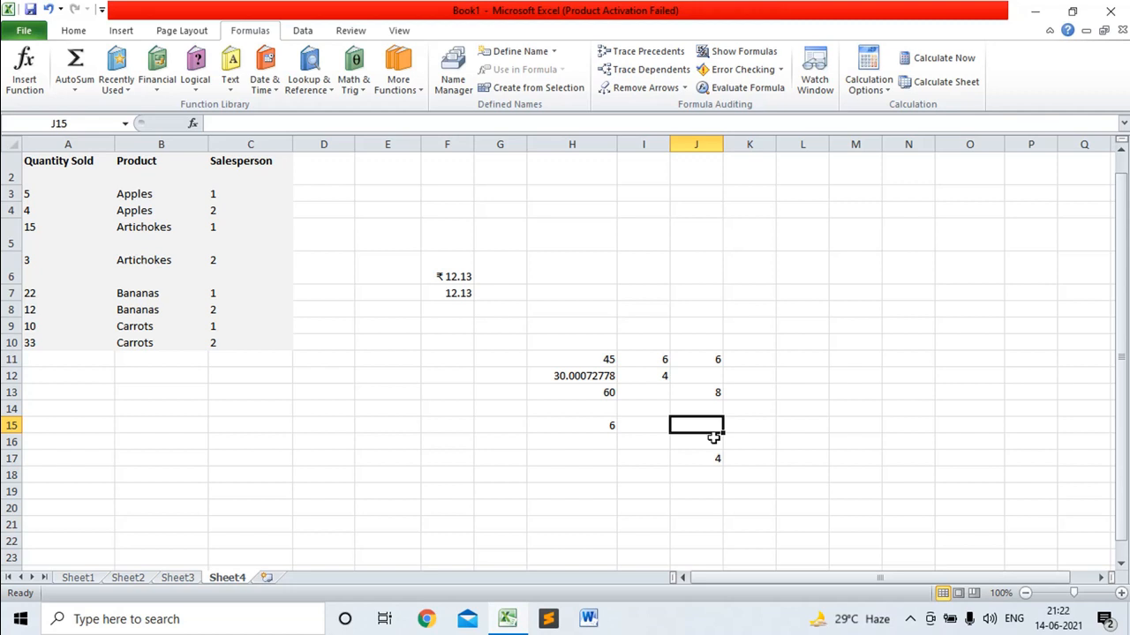
Enter 6 in cells J16 and J17, and clear J16 again
{"action": "left_click", "coordinate": [713, 440]}
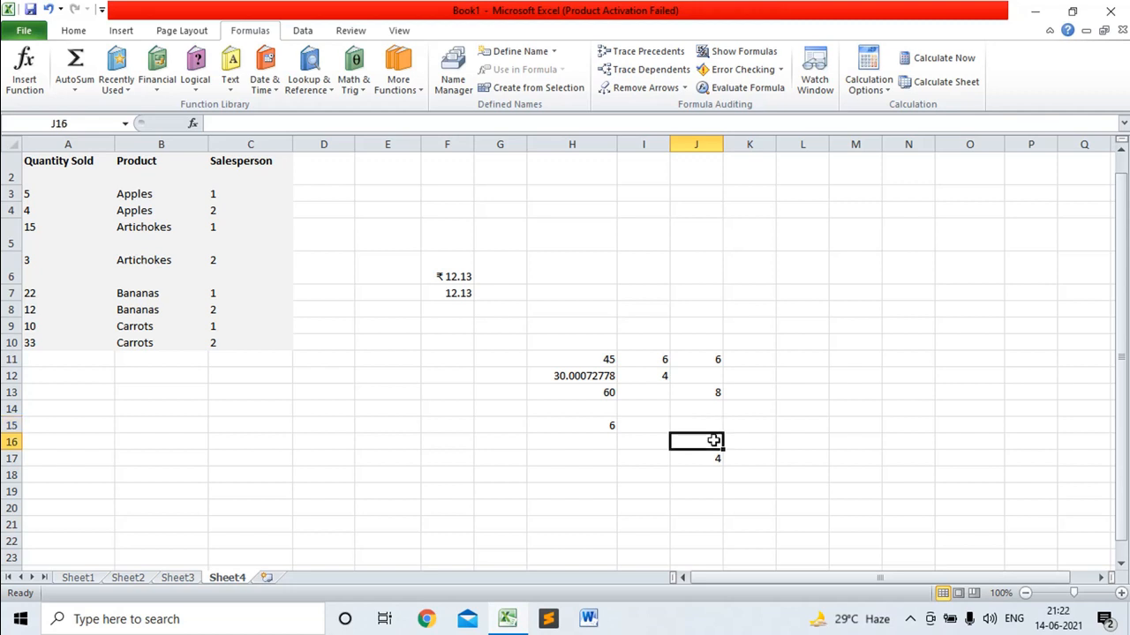
{"action": "type", "text": "6"}
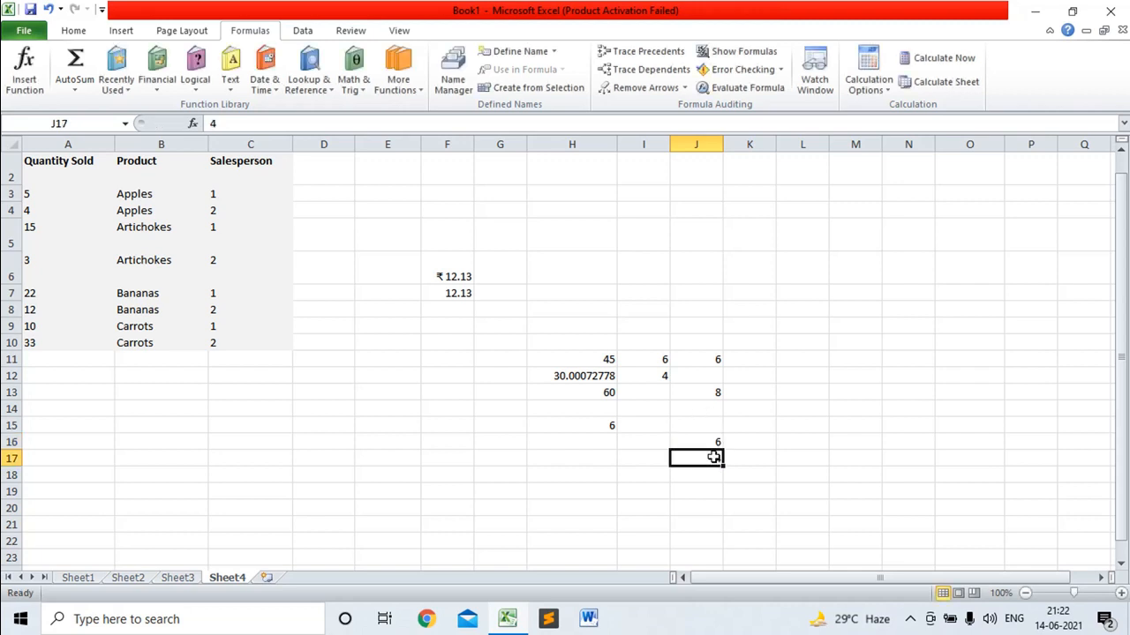
{"action": "type", "text": "6"}
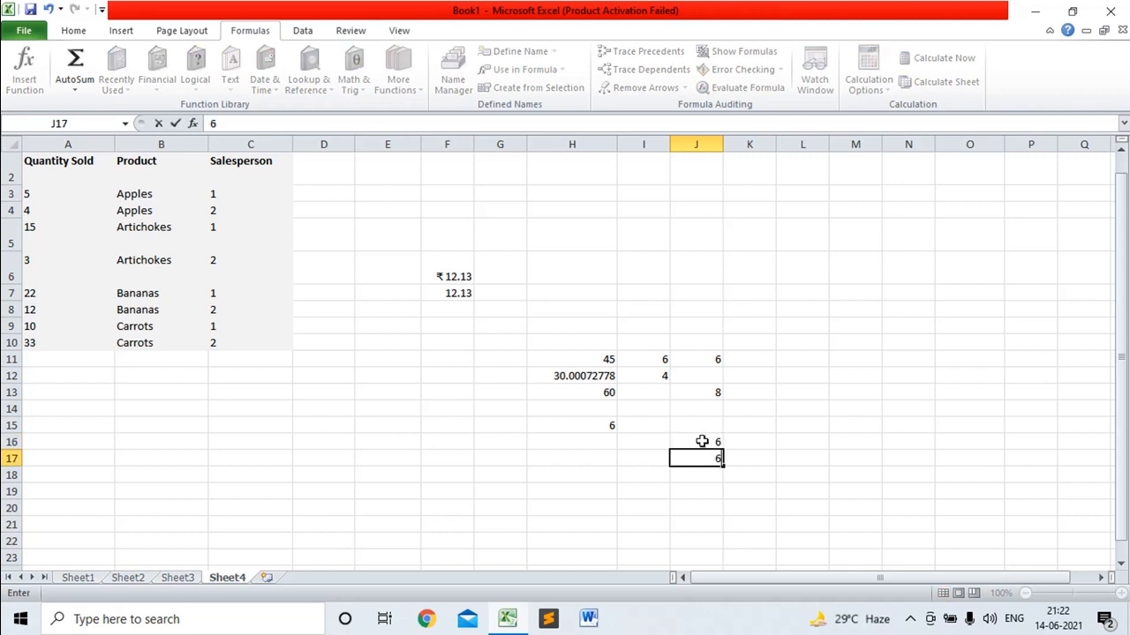
{"action": "left_click", "coordinate": [701, 441]}
{"action": "key", "text": "Delete"}
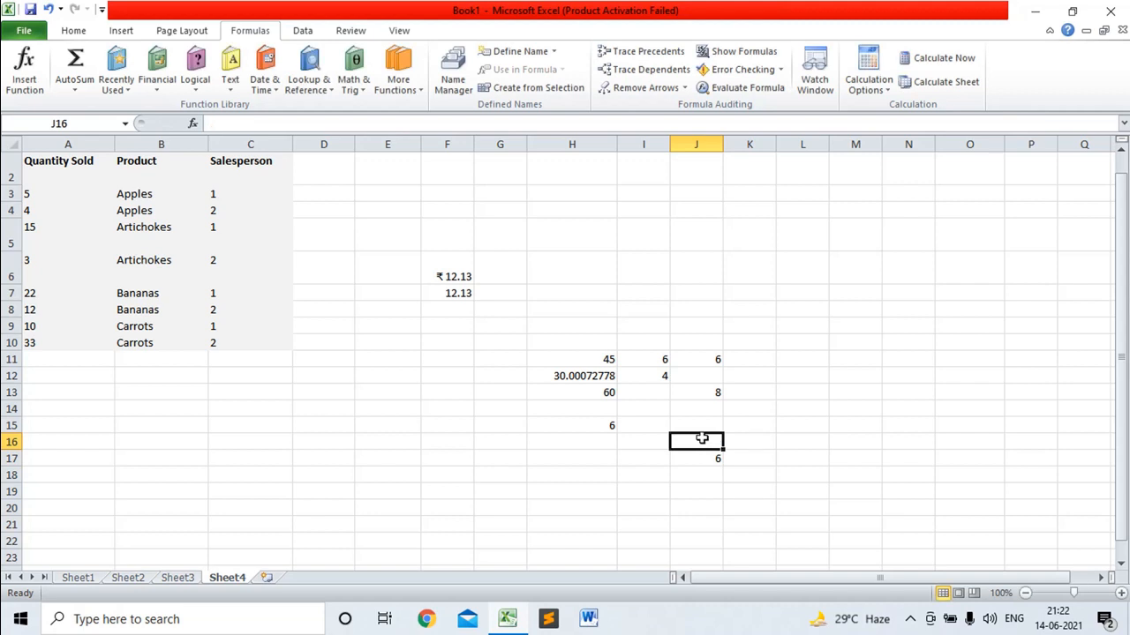
Enter 6.3 in cell J15, between the two example values in column J
{"action": "left_click", "coordinate": [706, 423]}
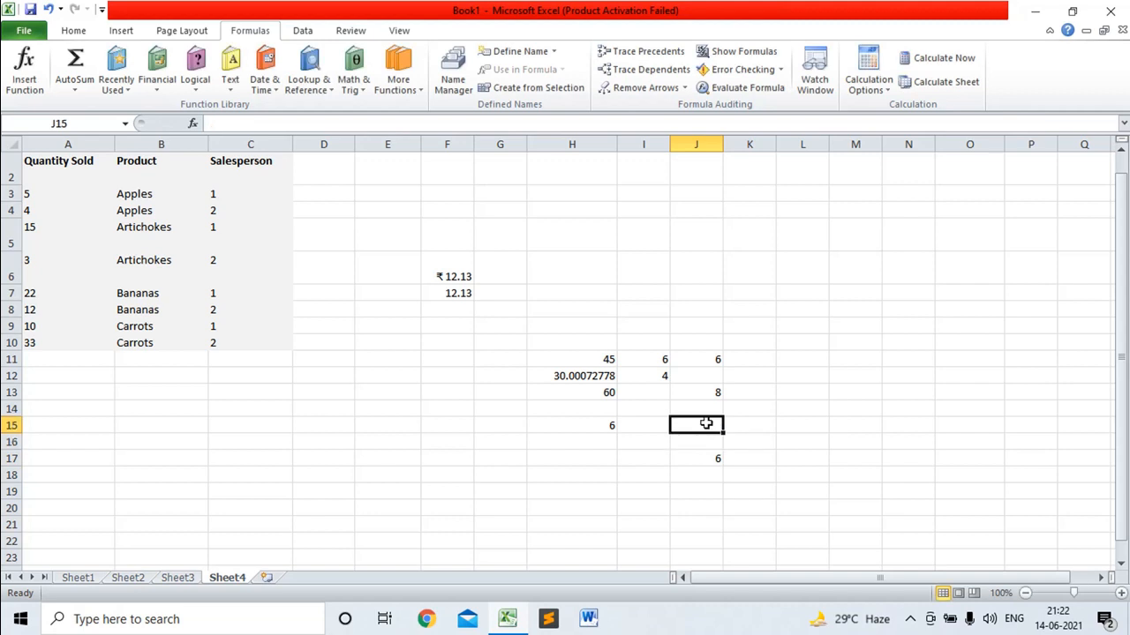
{"action": "type", "text": "5"}
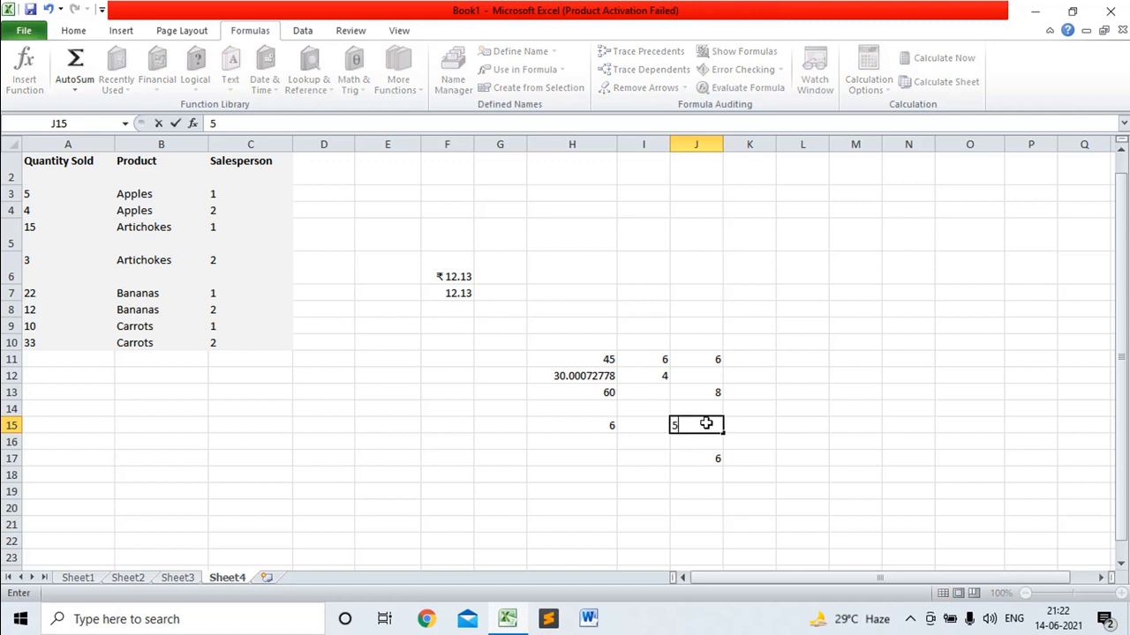
{"action": "key", "text": "BackSpace"}
{"action": "type", "text": "6.3"}
{"action": "left_click", "coordinate": [801, 408]}
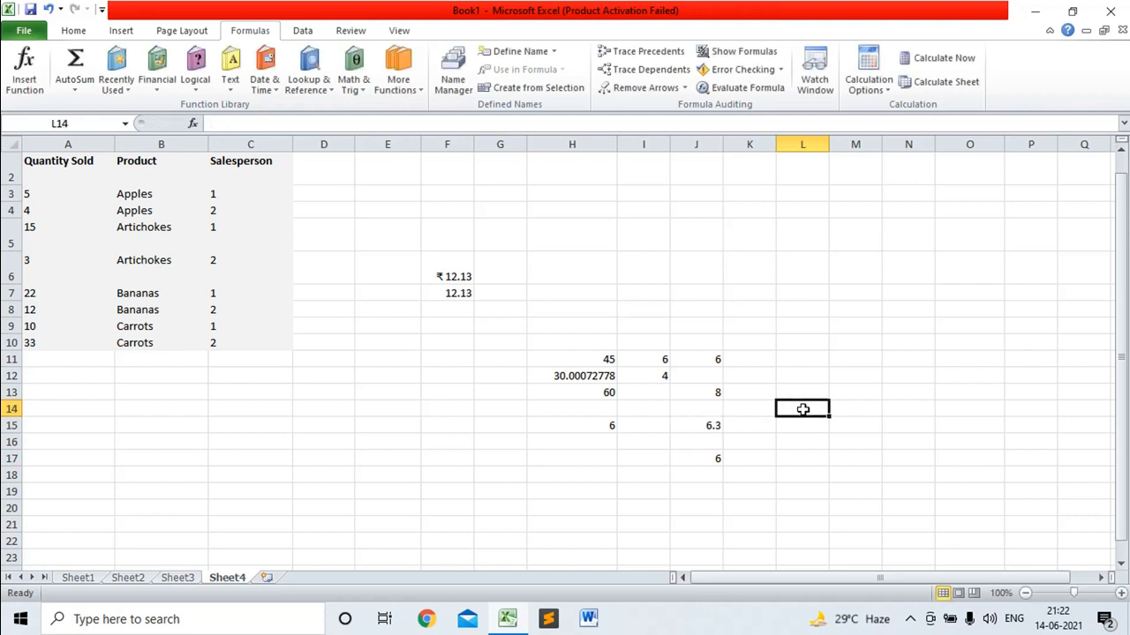
Enter 2 in cell L15 as the example significance
{"action": "left_click", "coordinate": [804, 426]}
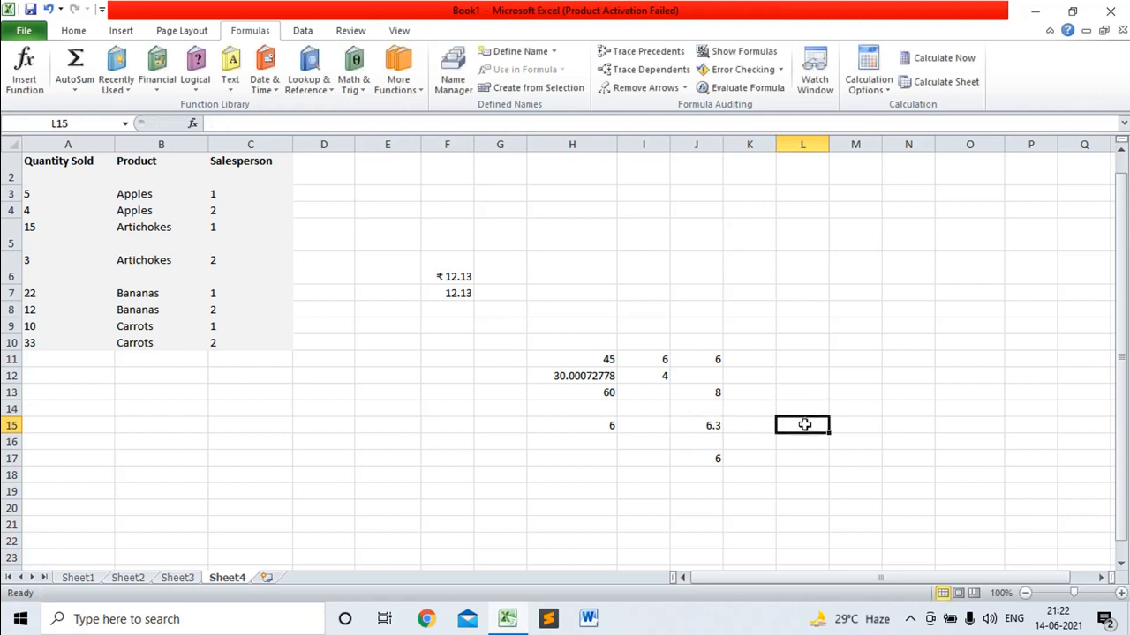
{"action": "type", "text": "2"}
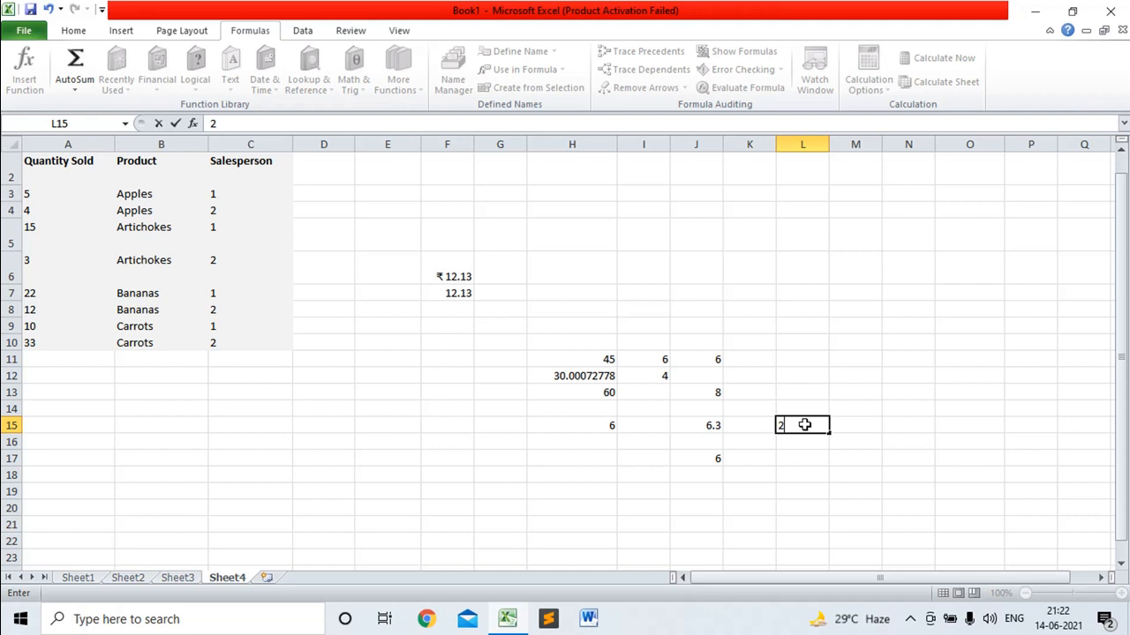
{"action": "left_click", "coordinate": [701, 426]}
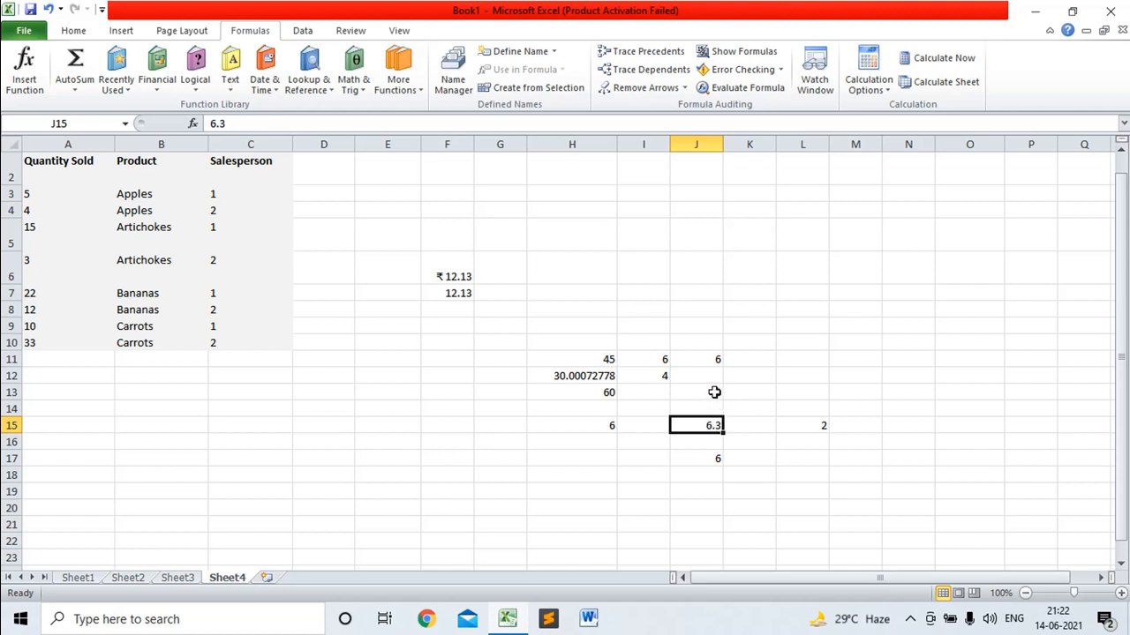
Clear the example values in cells J13 to J18
{"action": "left_click", "coordinate": [714, 392]}
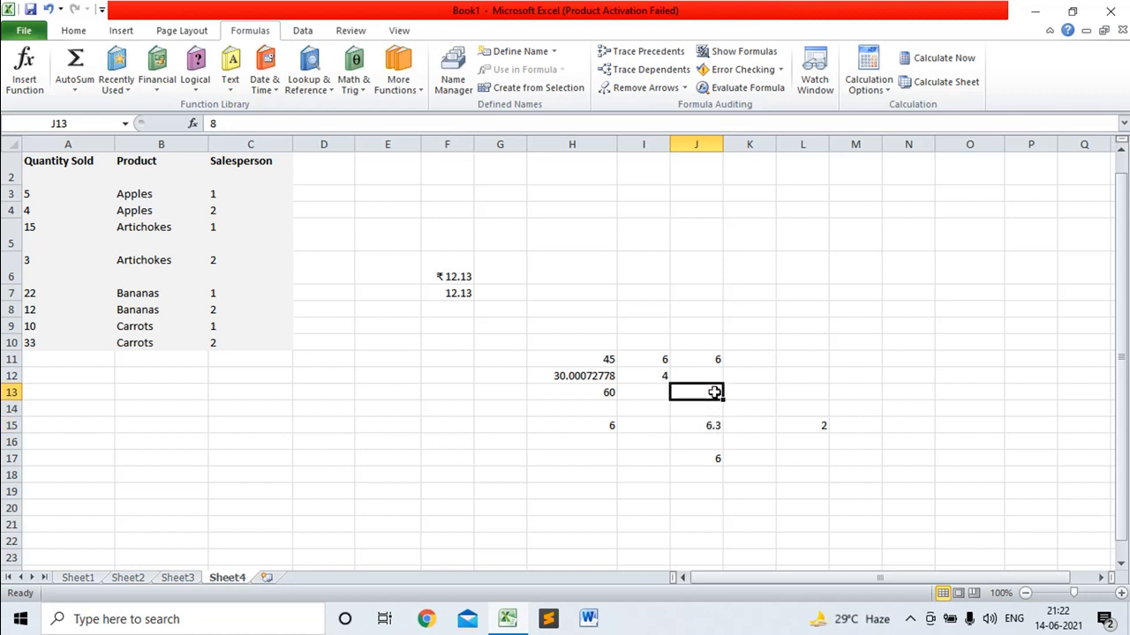
{"action": "left_click", "coordinate": [713, 459]}
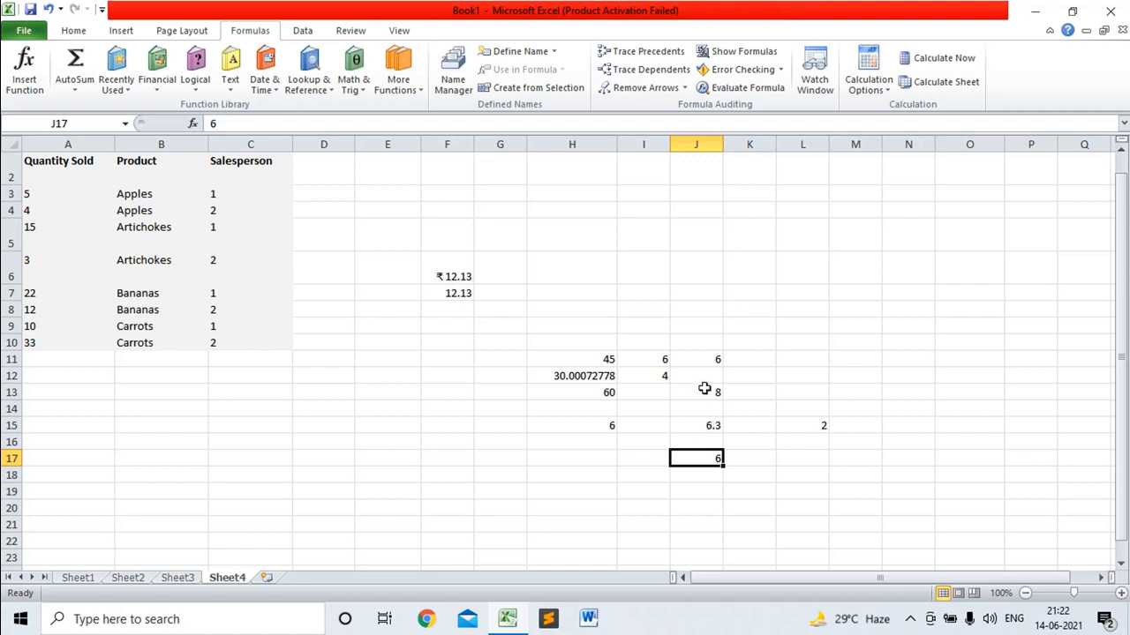
{"action": "left_click_drag", "start_coordinate": [705, 389], "coordinate": [712, 479]}
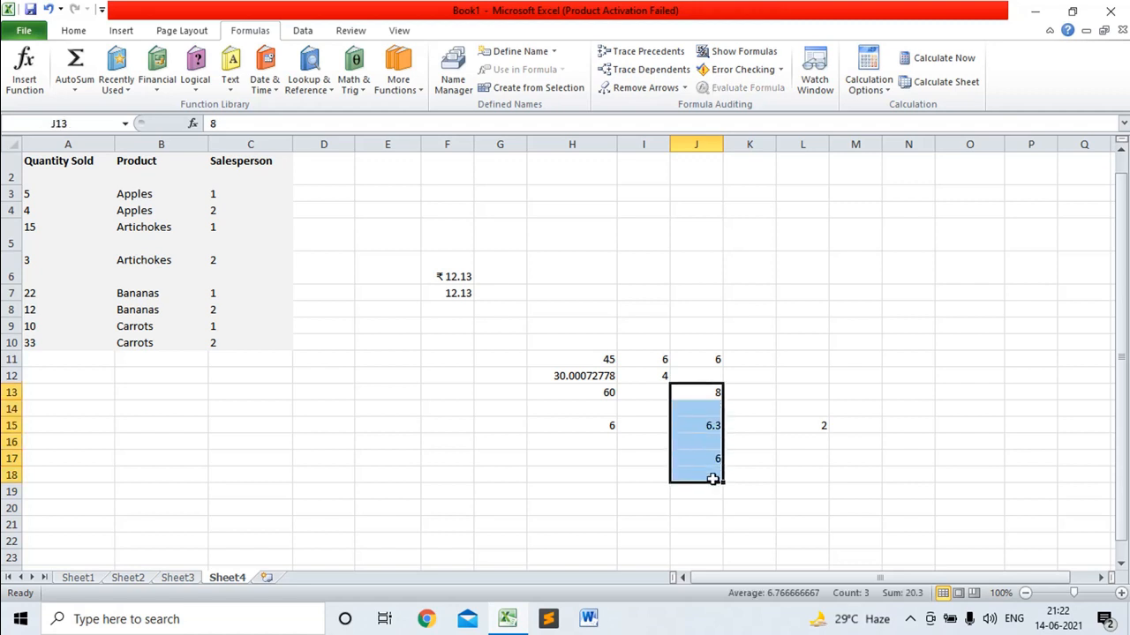
{"action": "key", "text": "Delete"}
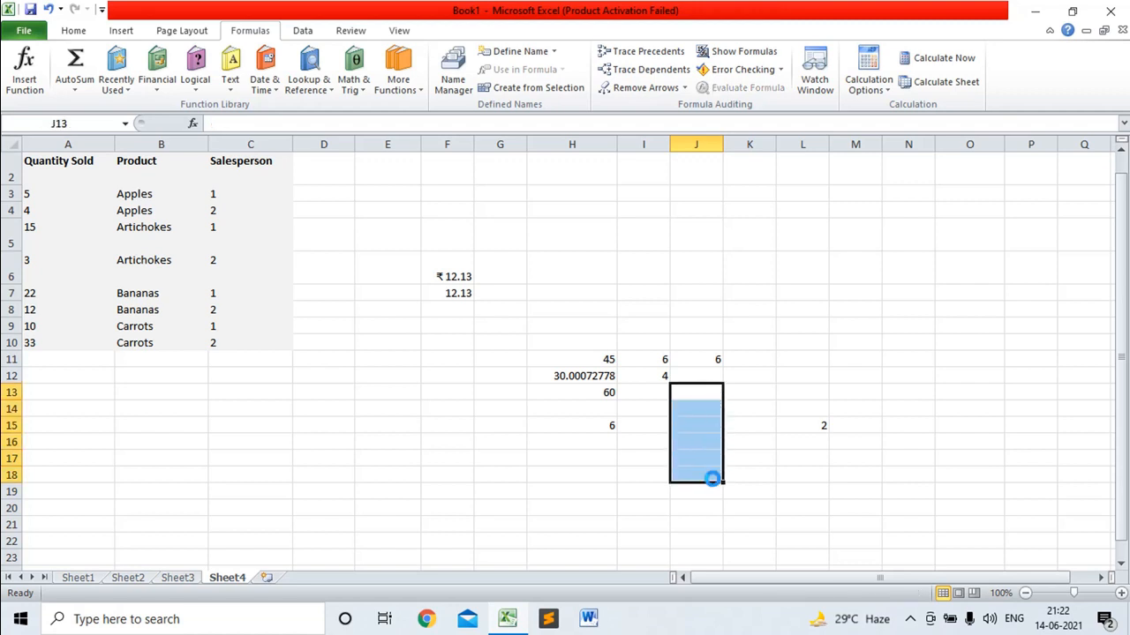
Change the significance in the CEILING formula of cell J11 to 0.7
{"action": "left_click", "coordinate": [705, 357]}
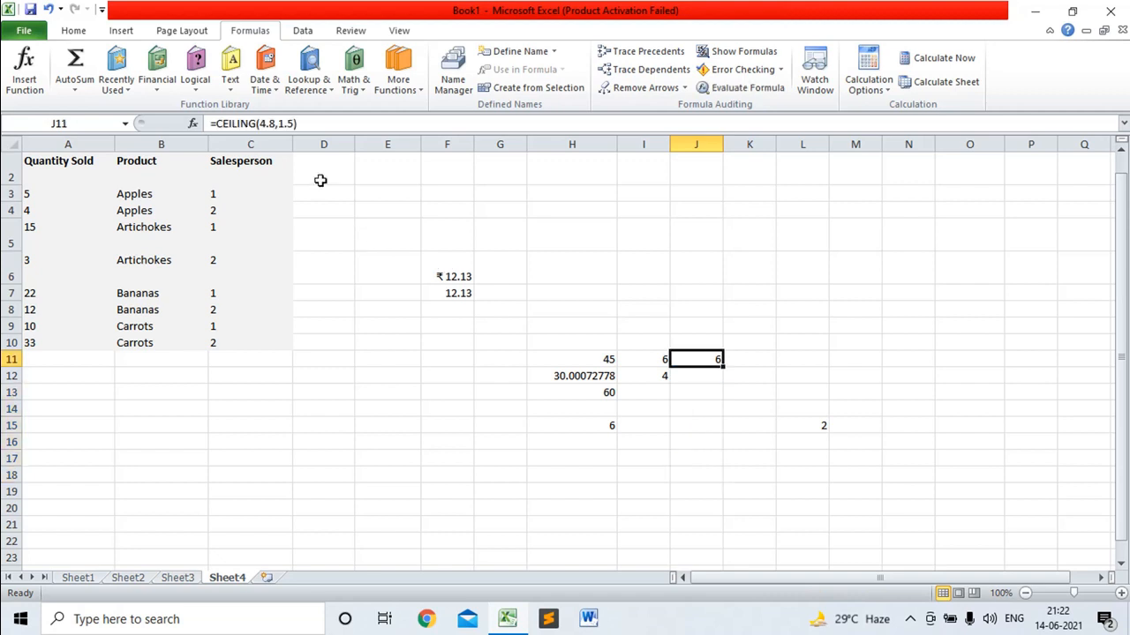
{"action": "left_click", "coordinate": [293, 124]}
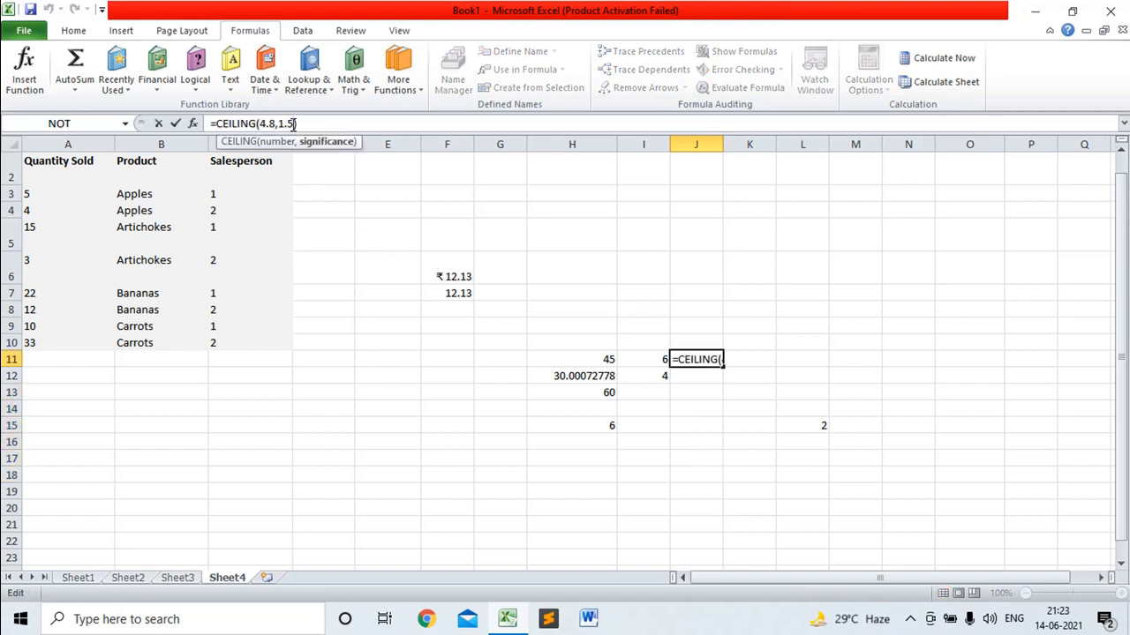
{"action": "key", "text": "BackSpace"}
{"action": "key", "text": "BackSpace"}
{"action": "key", "text": "BackSpace"}
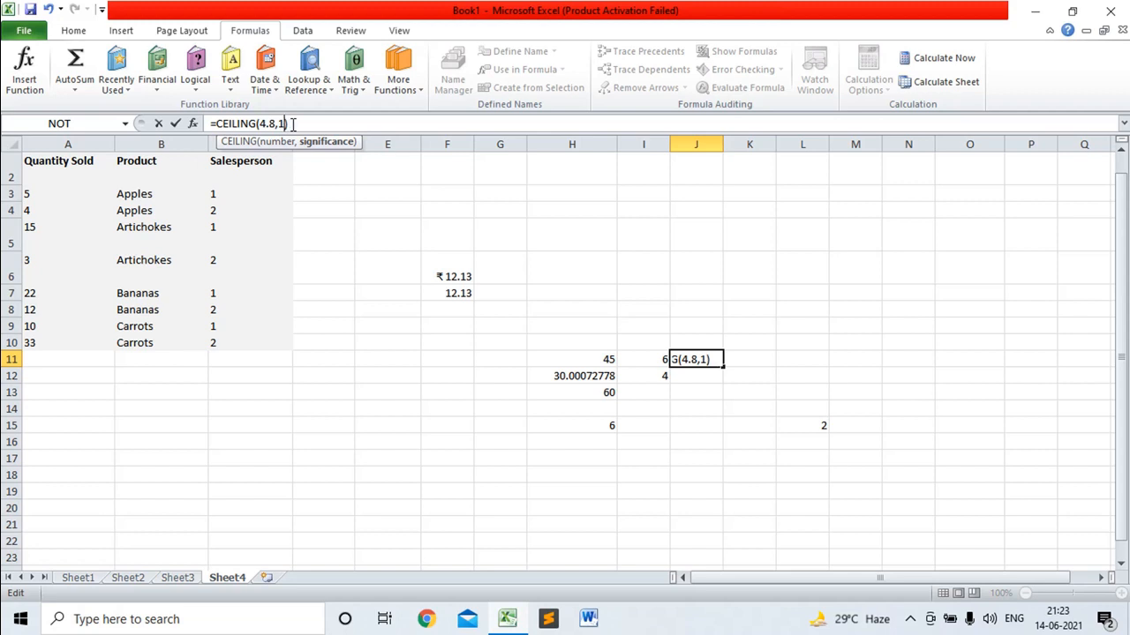
{"action": "type", "text": ".7"}
{"action": "key", "text": "Return"}
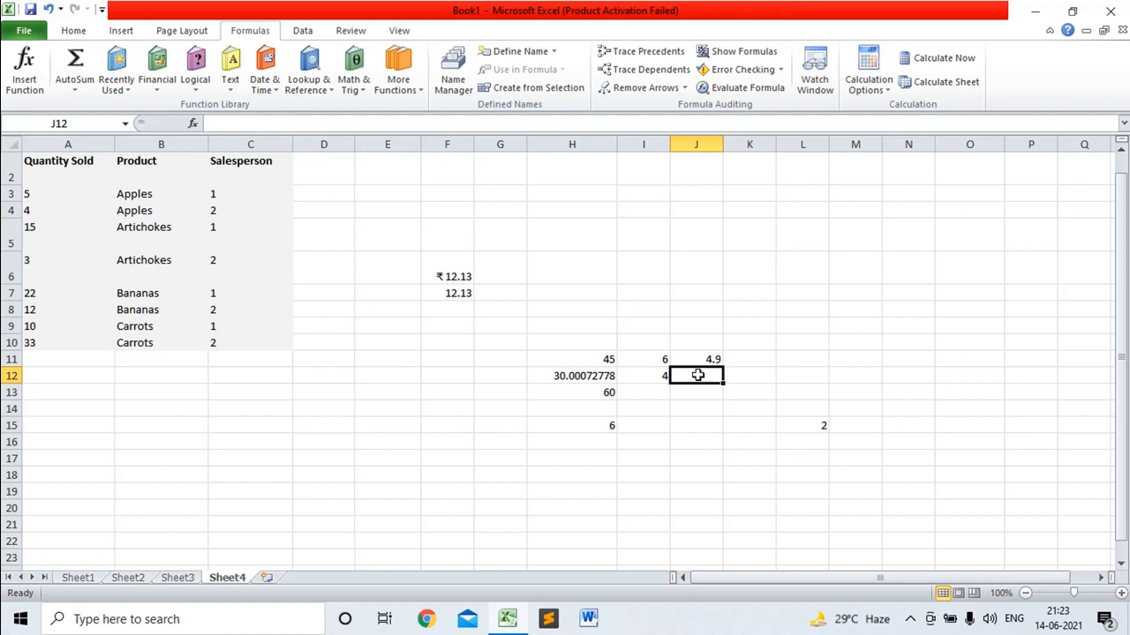
Enter =FLOOR(4.8,.7) in cell J12, below the matching CEILING formula
{"action": "type", "text": "=floor"}
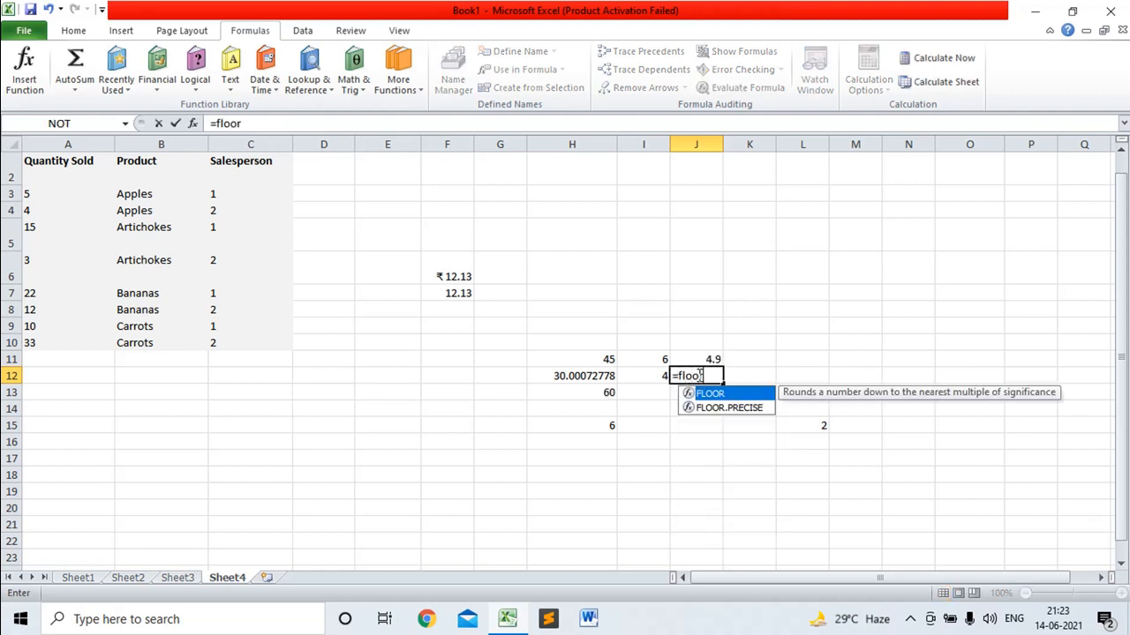
{"action": "type", "text": "("}
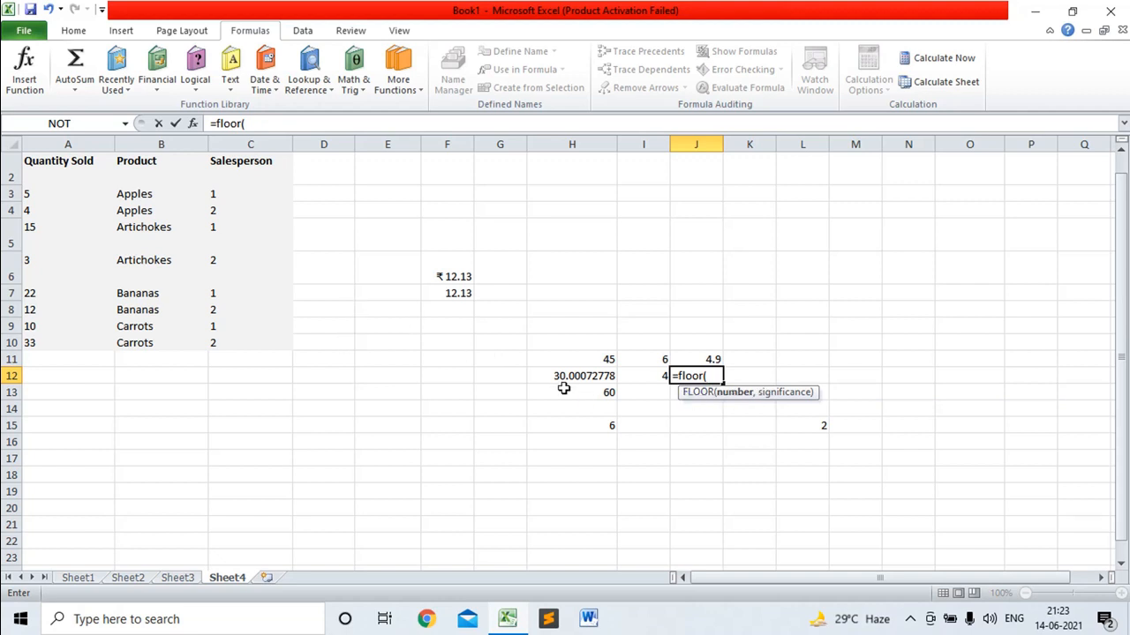
{"action": "type", "text": "4.8,.7)"}
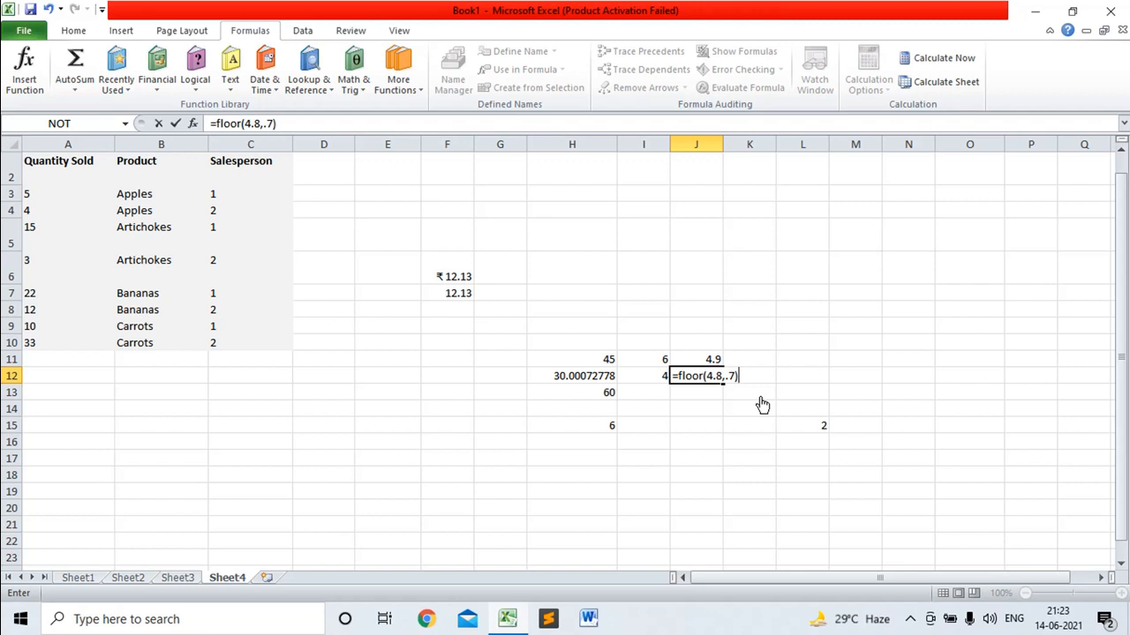
{"action": "key", "text": "Return"}
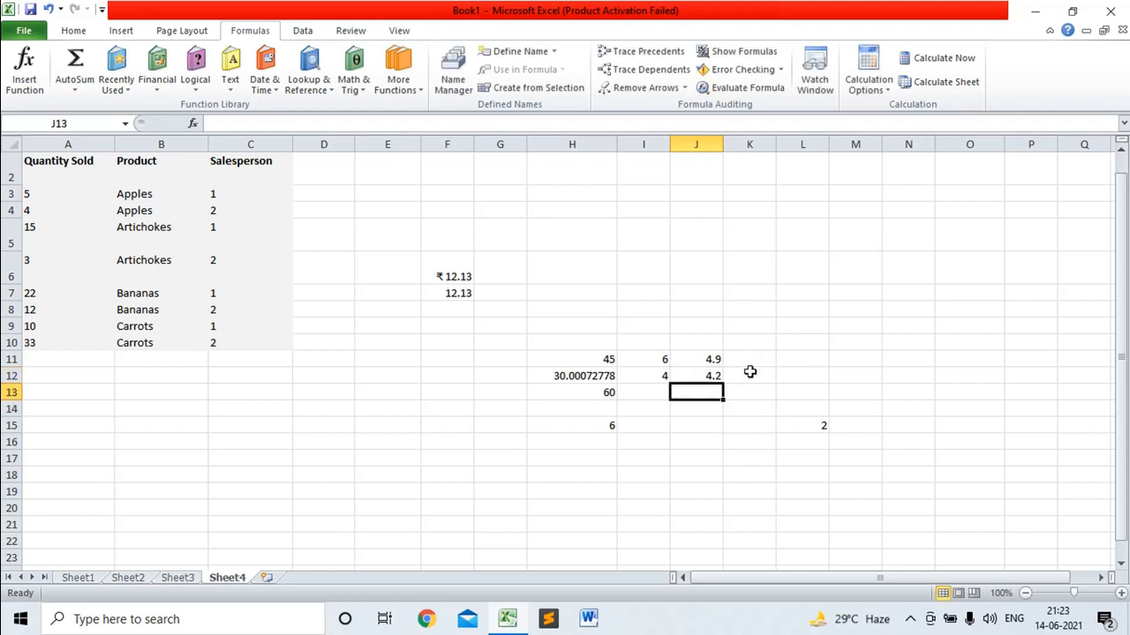
{"action": "left_click", "coordinate": [749, 361]}
{"action": "type", "text": "="}
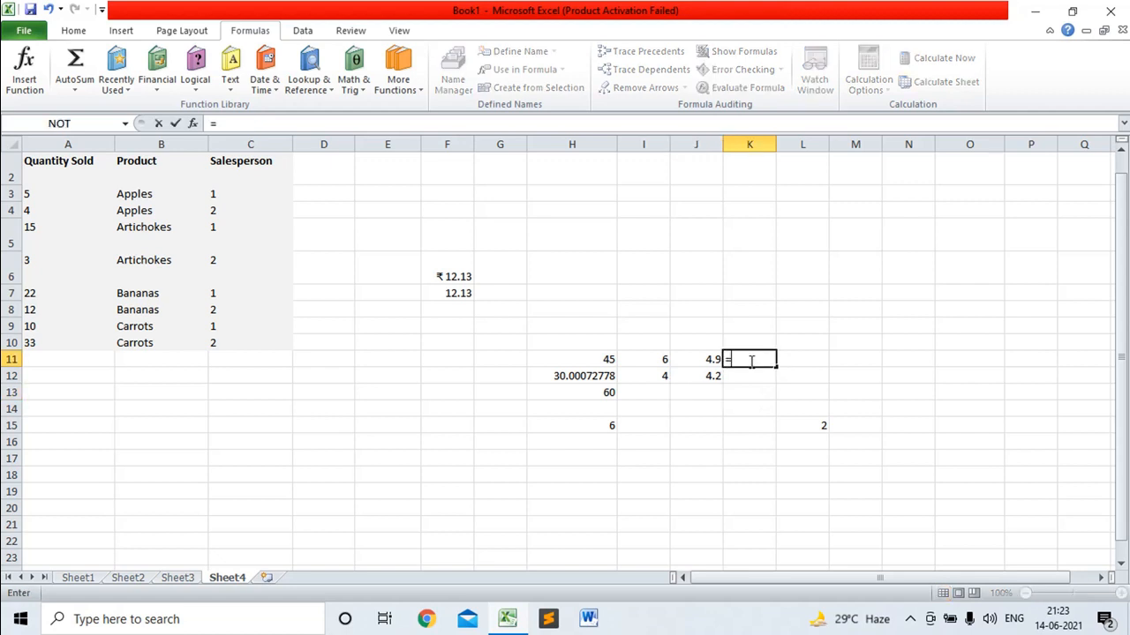
{"action": "type", "text": "ceiling("}
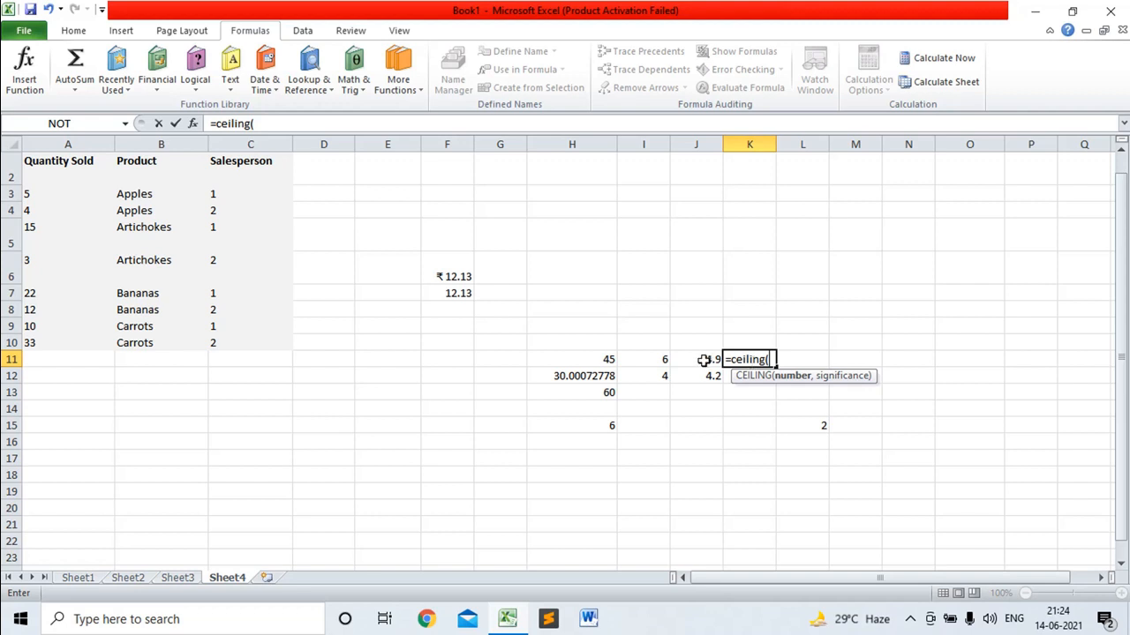
{"action": "left_click", "coordinate": [712, 360]}
{"action": "type", "text": ")"}
{"action": "key", "text": "BackSpace"}
{"action": "key", "text": "BackSpace"}
{"action": "key", "text": "BackSpace"}
{"action": "key", "text": "BackSpace"}
{"action": "key", "text": "BackSpace"}
{"action": "key", "text": "BackSpace"}
{"action": "key", "text": "BackSpace"}
{"action": "key", "text": "BackSpace"}
{"action": "key", "text": "BackSpace"}
{"action": "key", "text": "BackSpace"}
{"action": "key", "text": "BackSpace"}
{"action": "key", "text": "BackSpace"}
{"action": "key", "text": "BackSpace"}
Check the formulas in J11, I11 and I12, and enter =CEILING(-4.9,-2) in cell K11
{"action": "left_click", "coordinate": [685, 360]}
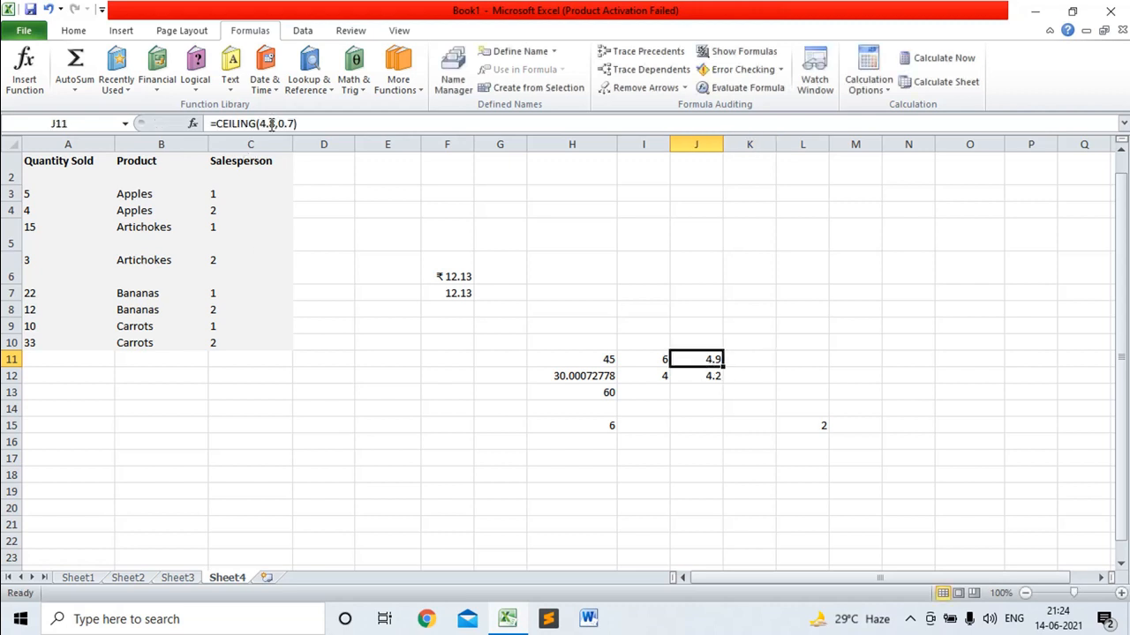
{"action": "left_click", "coordinate": [660, 359]}
{"action": "left_click", "coordinate": [660, 378]}
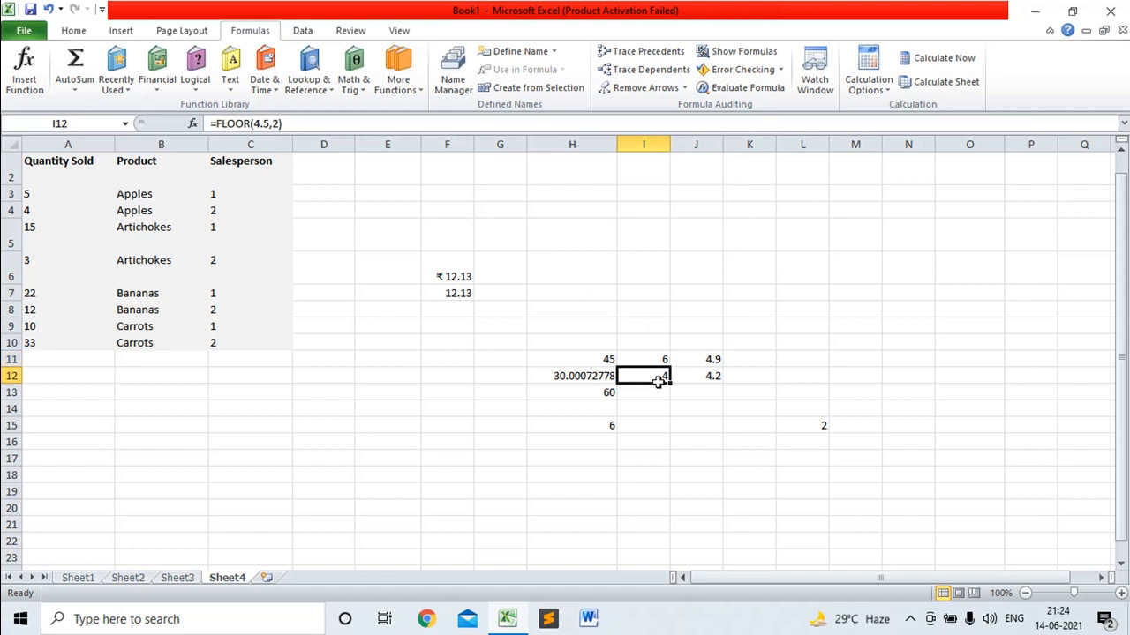
{"action": "left_click", "coordinate": [759, 359]}
{"action": "type", "text": "=ceiling"}
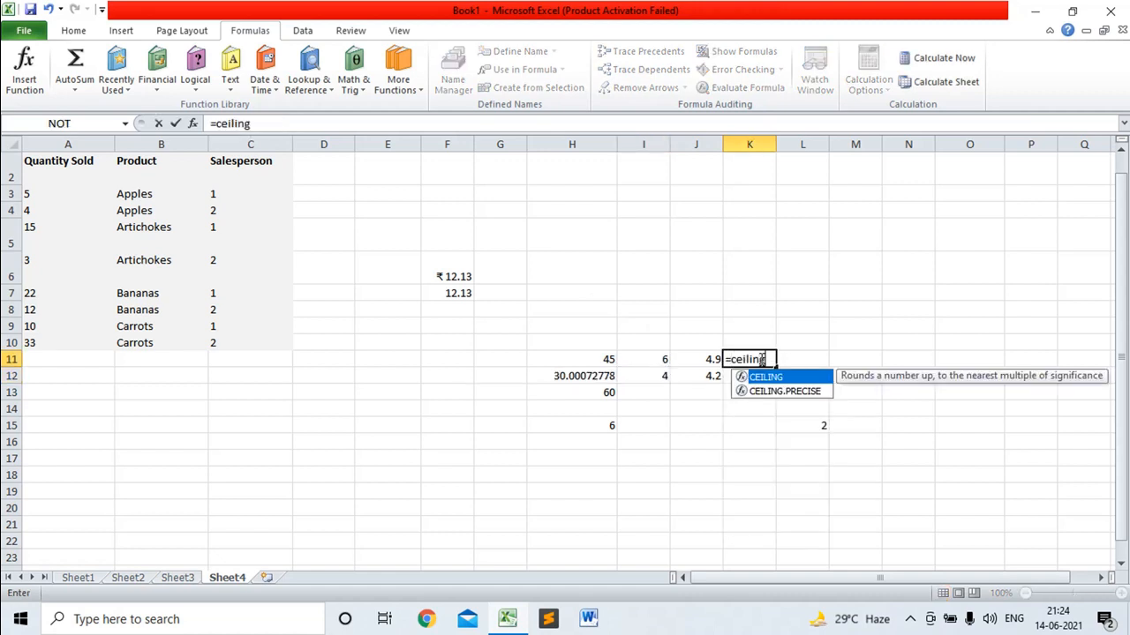
{"action": "type", "text": "(-"}
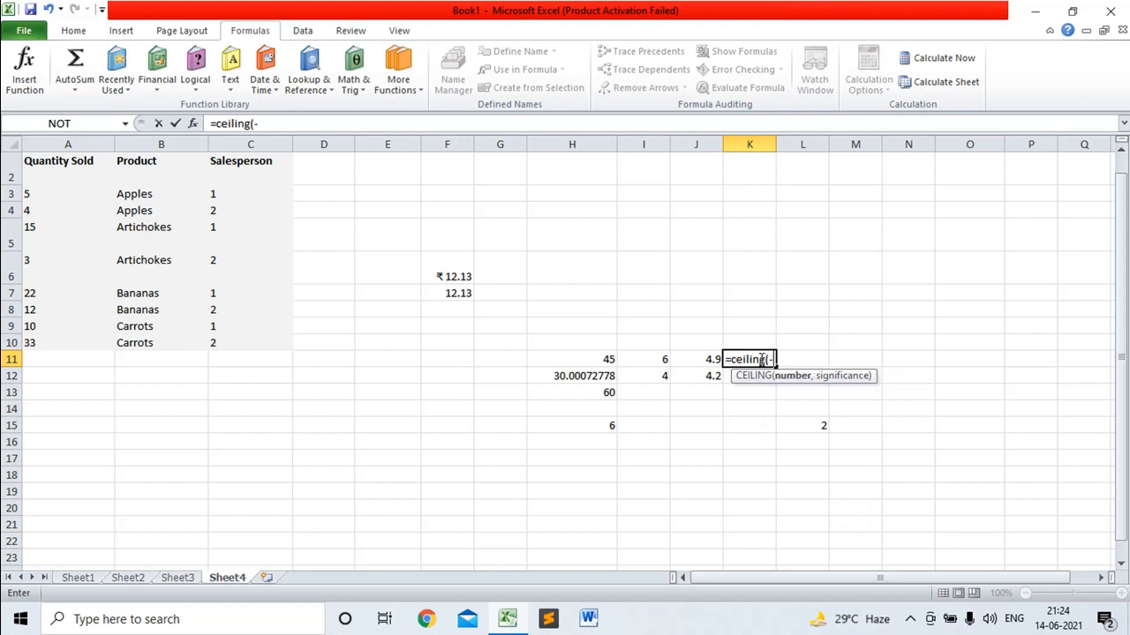
{"action": "type", "text": "4.9,"}
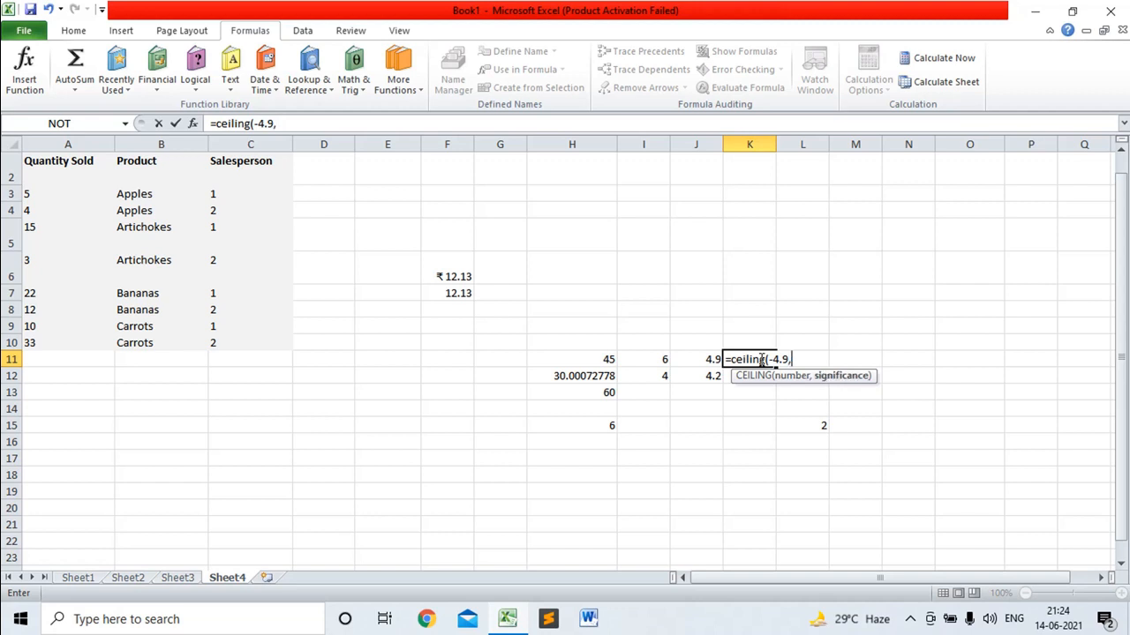
{"action": "type", "text": "-2)"}
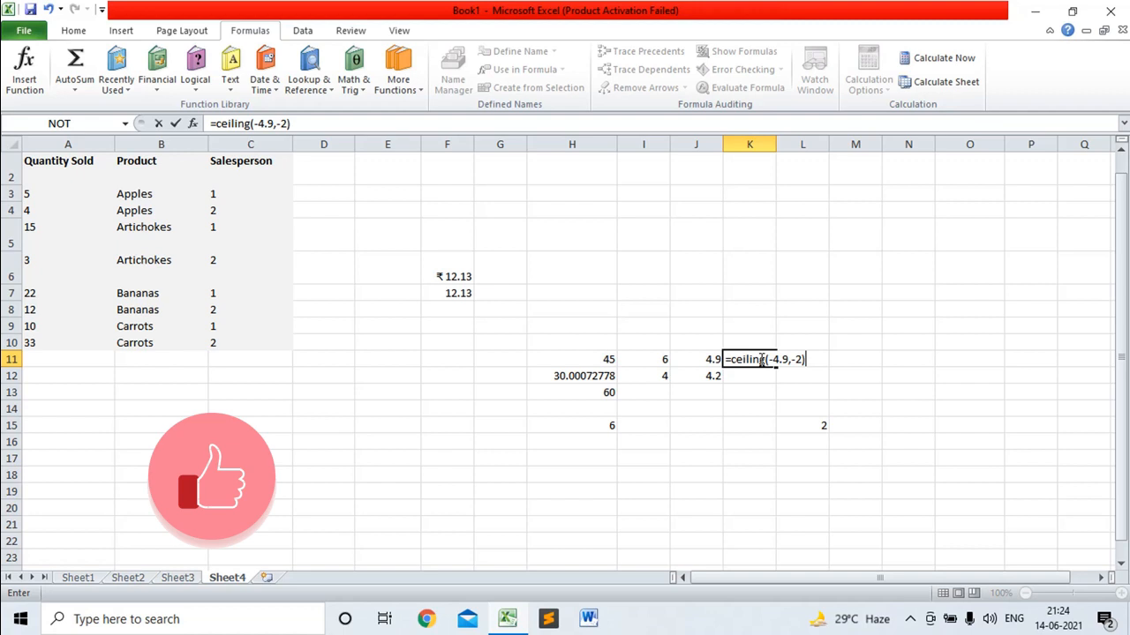
{"action": "key", "text": "Return"}
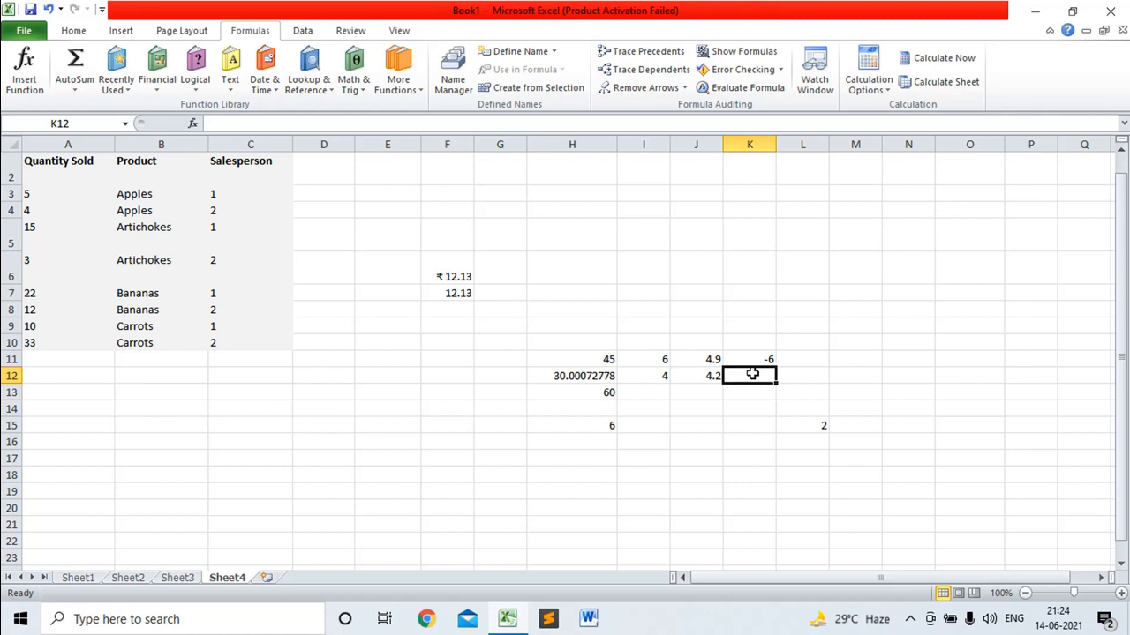
Enter =FLOOR(-4.9,-2) in cell K12, using the same negative number and significance as the formula above
{"action": "type", "text": "=ceiling"}
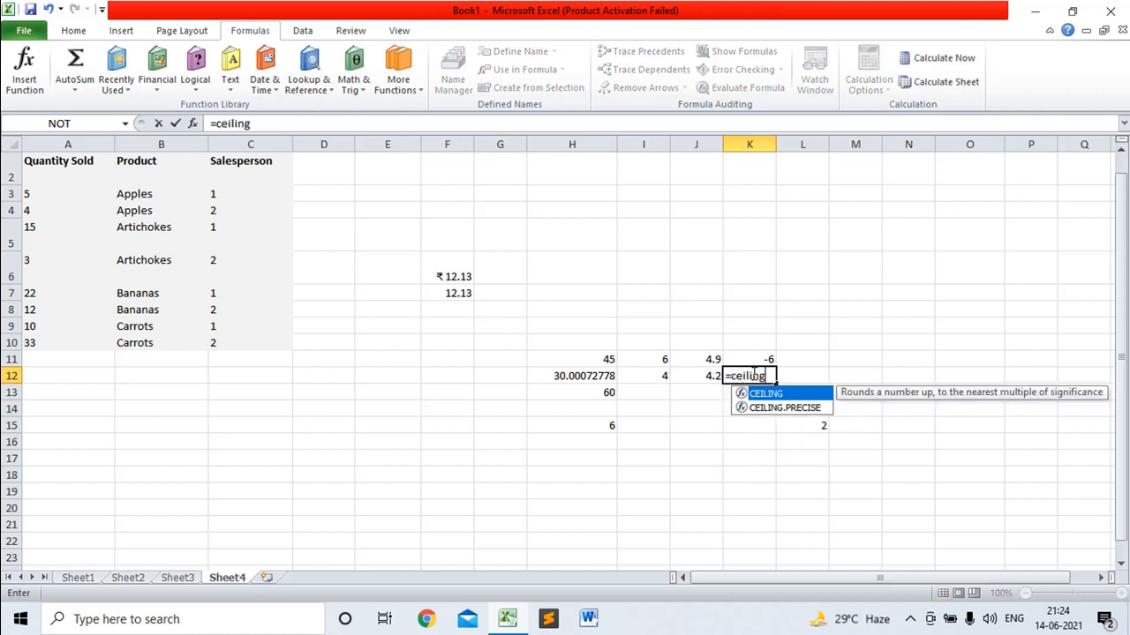
{"action": "type", "text": "("}
{"action": "key", "text": "BackSpace"}
{"action": "key", "text": "BackSpace"}
{"action": "key", "text": "BackSpace"}
{"action": "key", "text": "BackSpace"}
{"action": "key", "text": "BackSpace"}
{"action": "key", "text": "BackSpace"}
{"action": "key", "text": "BackSpace"}
{"action": "key", "text": "BackSpace"}
{"action": "type", "text": "flo"}
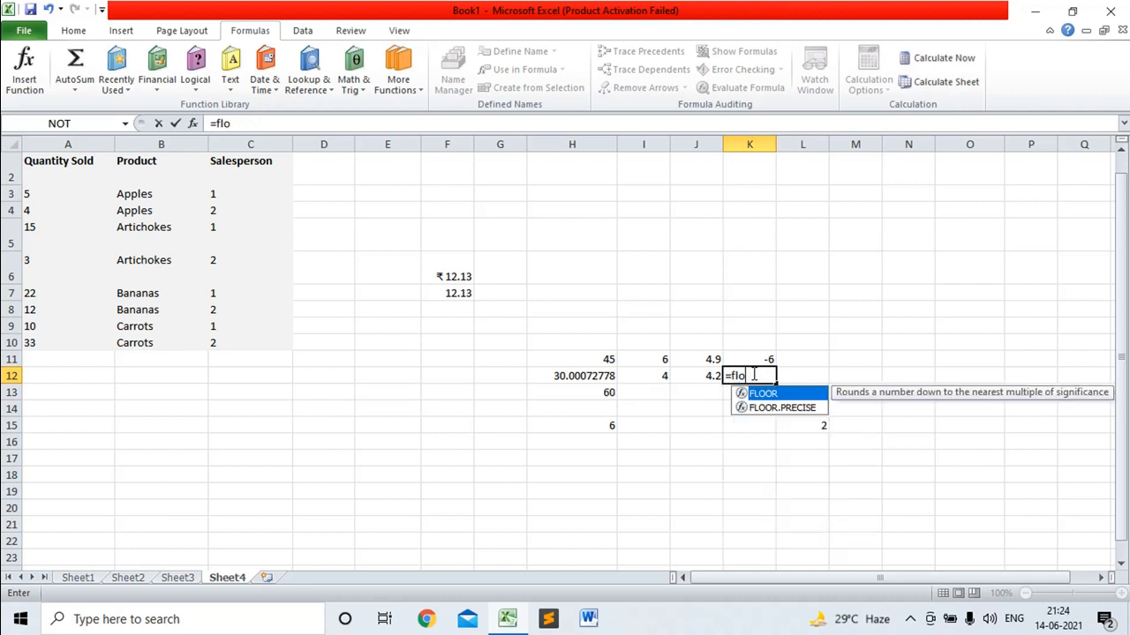
{"action": "type", "text": "or("}
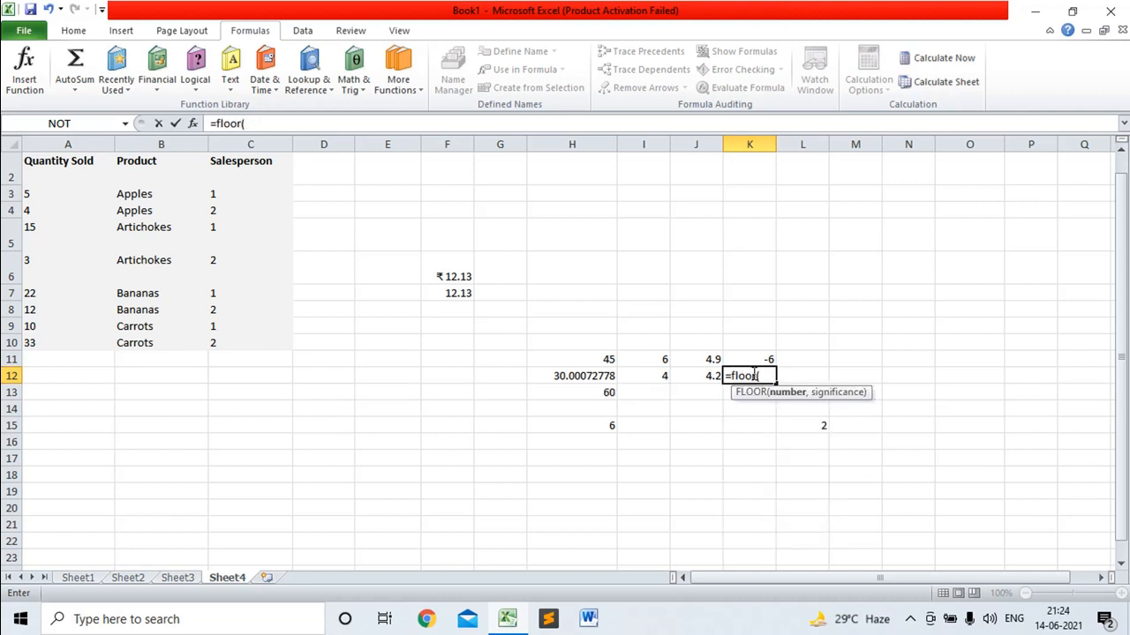
{"action": "type", "text": "-4.9,"}
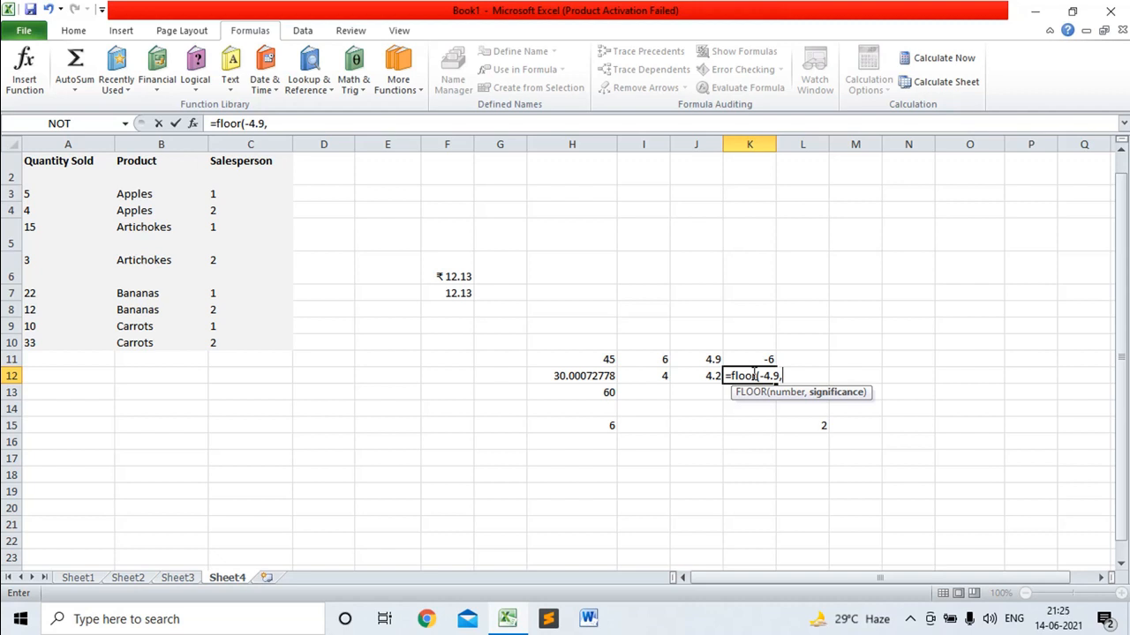
{"action": "type", "text": "-2)"}
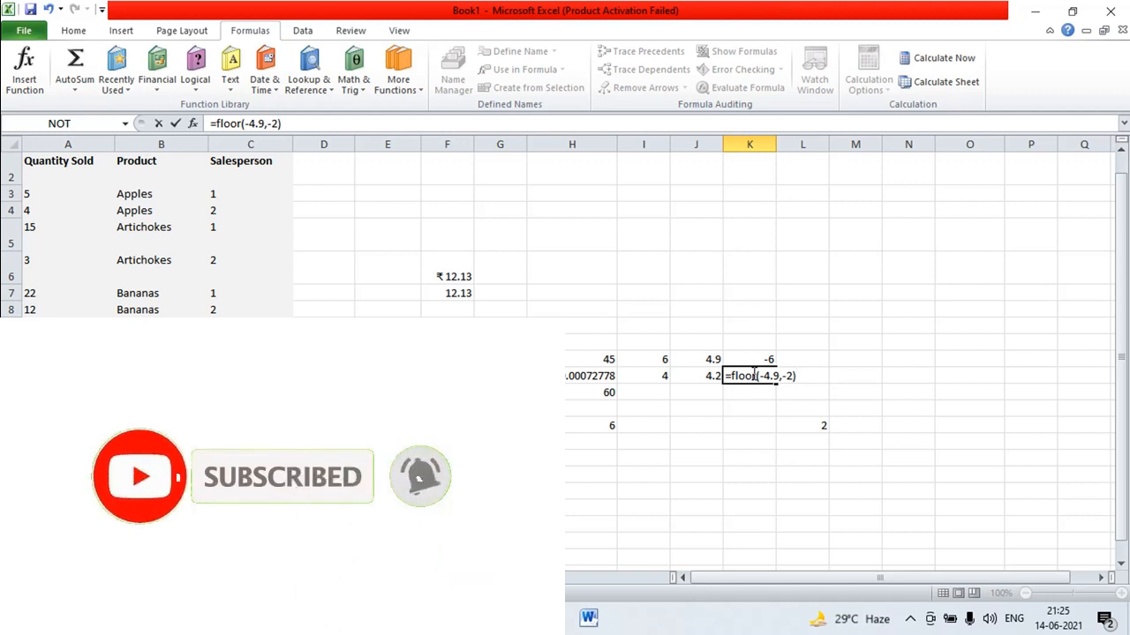
{"action": "key", "text": "Return"}
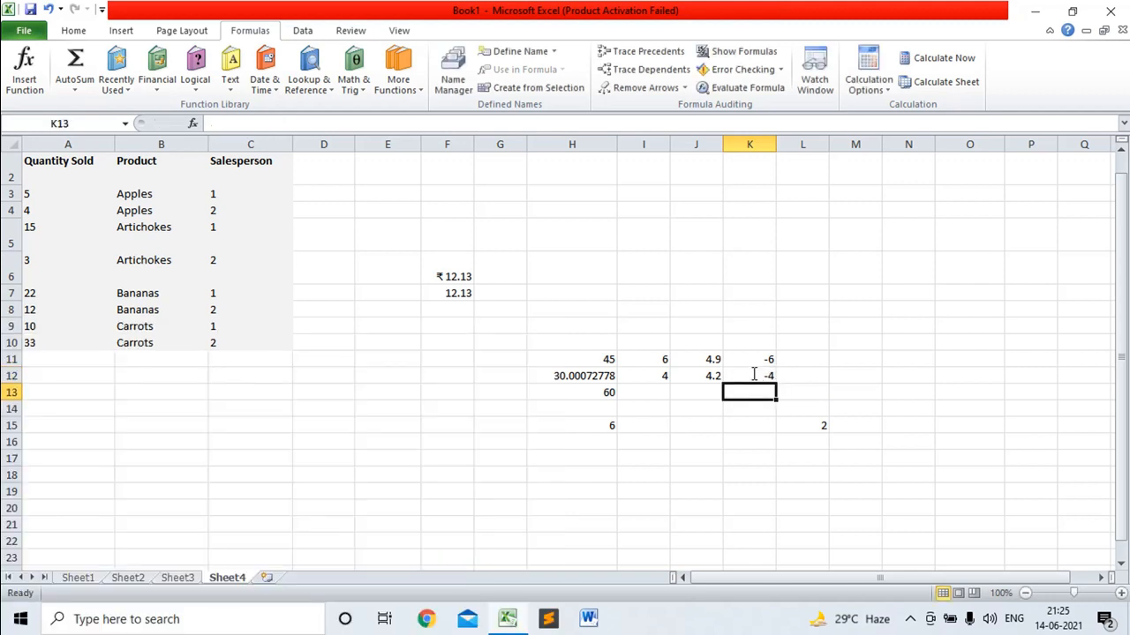
Enter =CEILING(-4.5,2) in cell L11 to round a negative number with a positive significance
{"action": "left_click", "coordinate": [808, 359]}
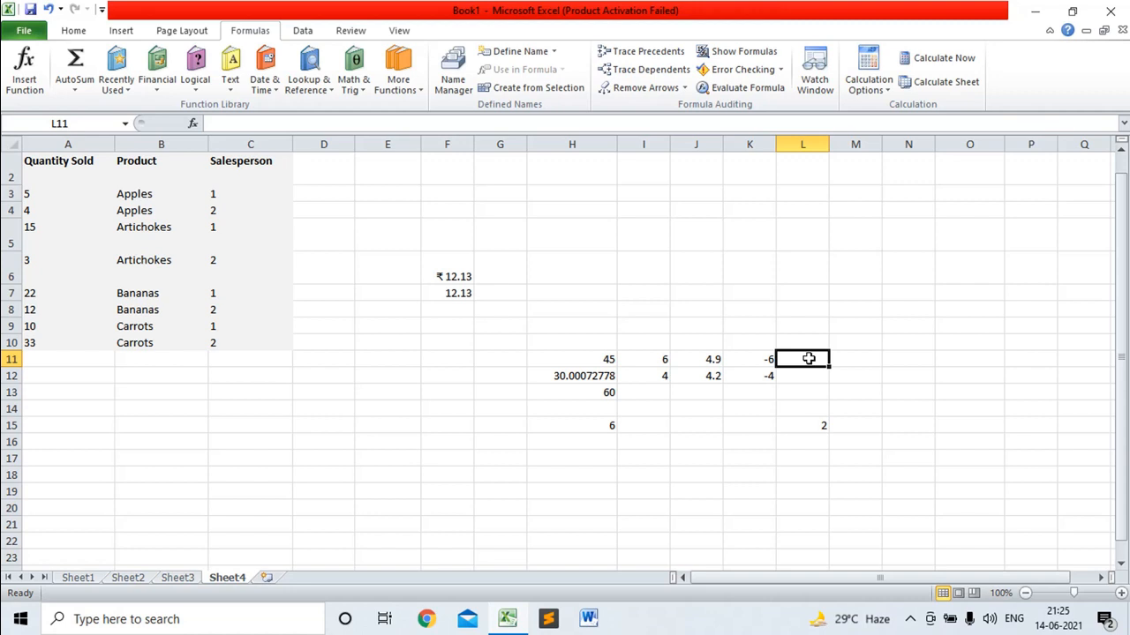
{"action": "type", "text": "="}
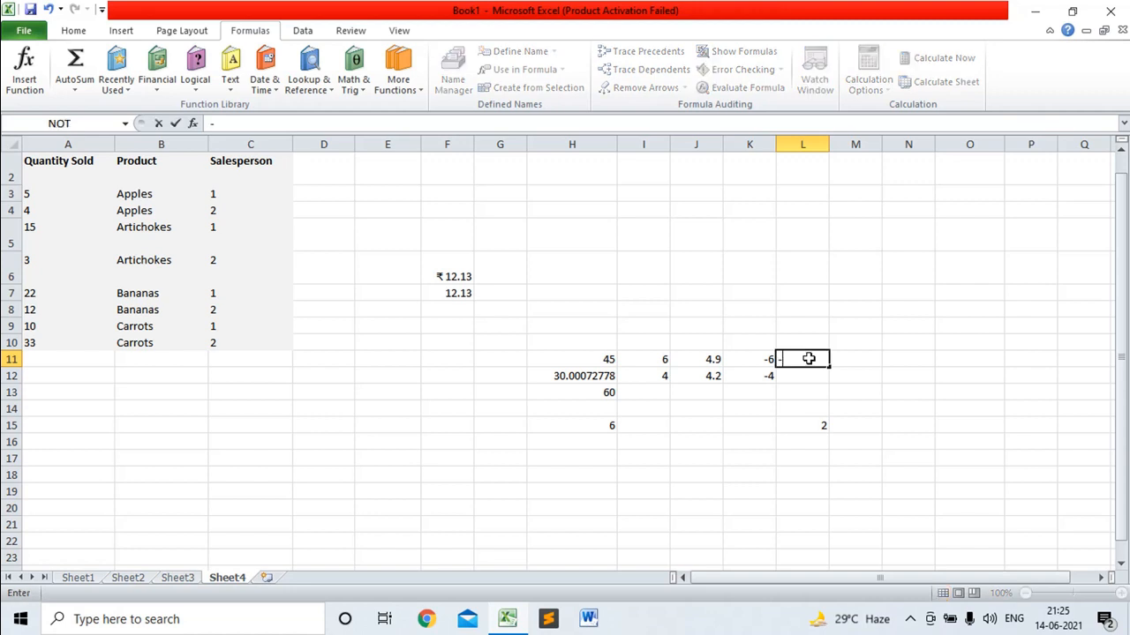
{"action": "key", "text": "BackSpace"}
{"action": "type", "text": "=cei"}
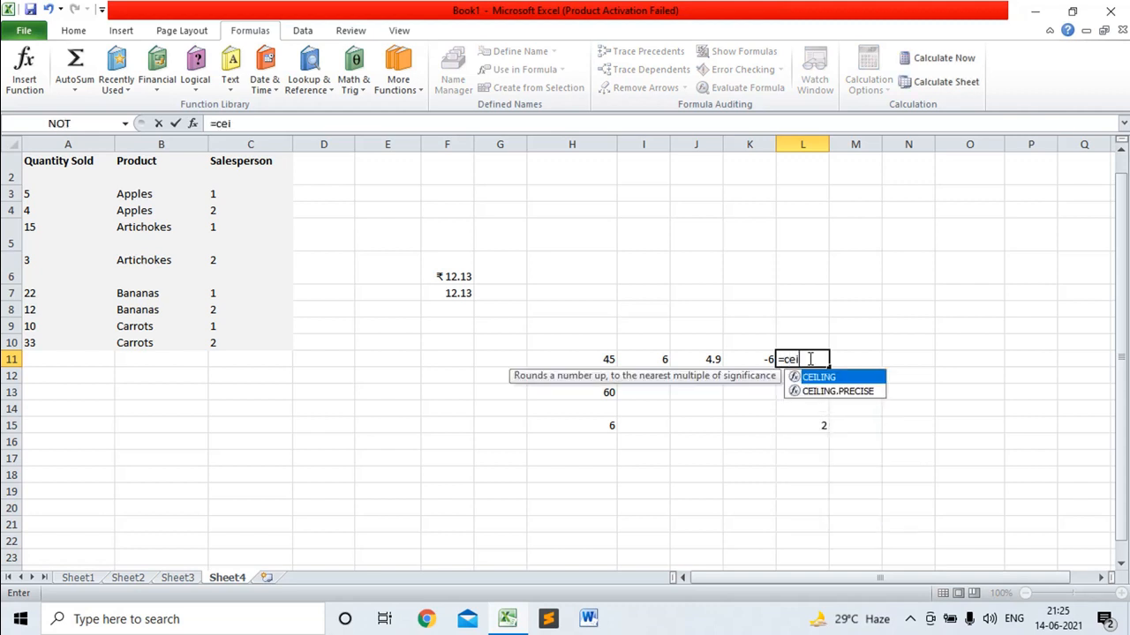
{"action": "type", "text": "ling(-"}
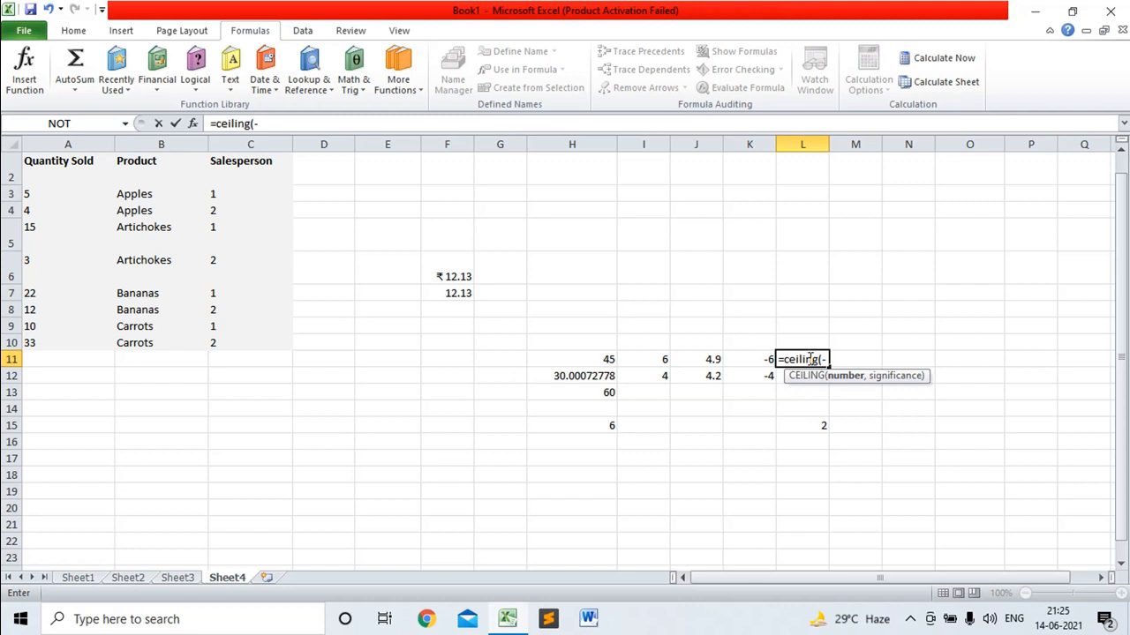
{"action": "type", "text": "4.5,2)"}
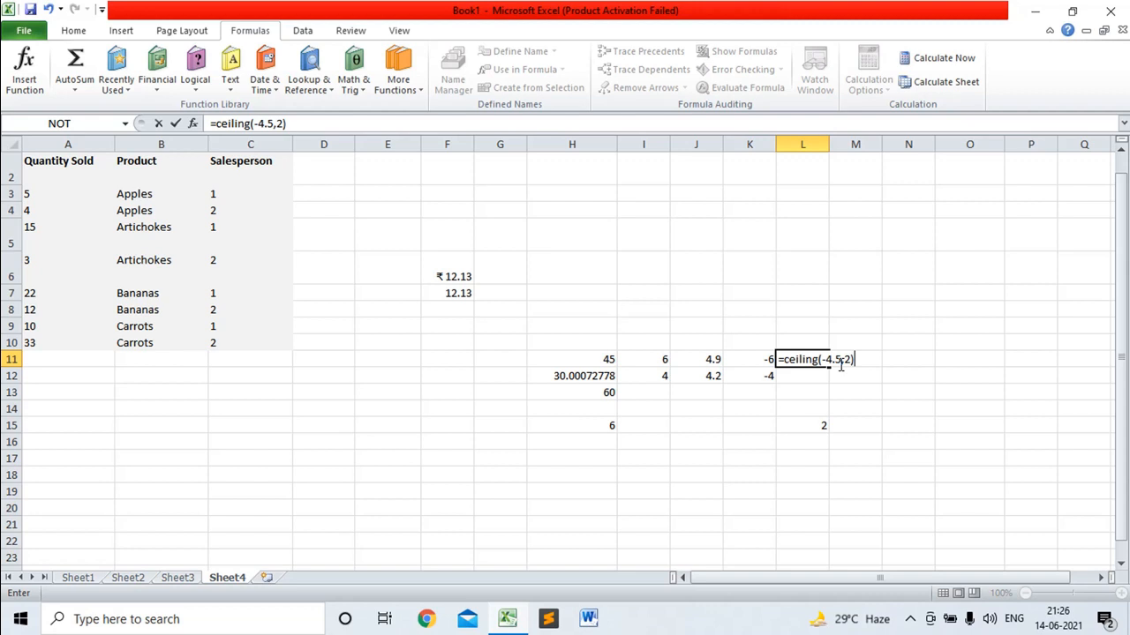
{"action": "key", "text": "Return"}
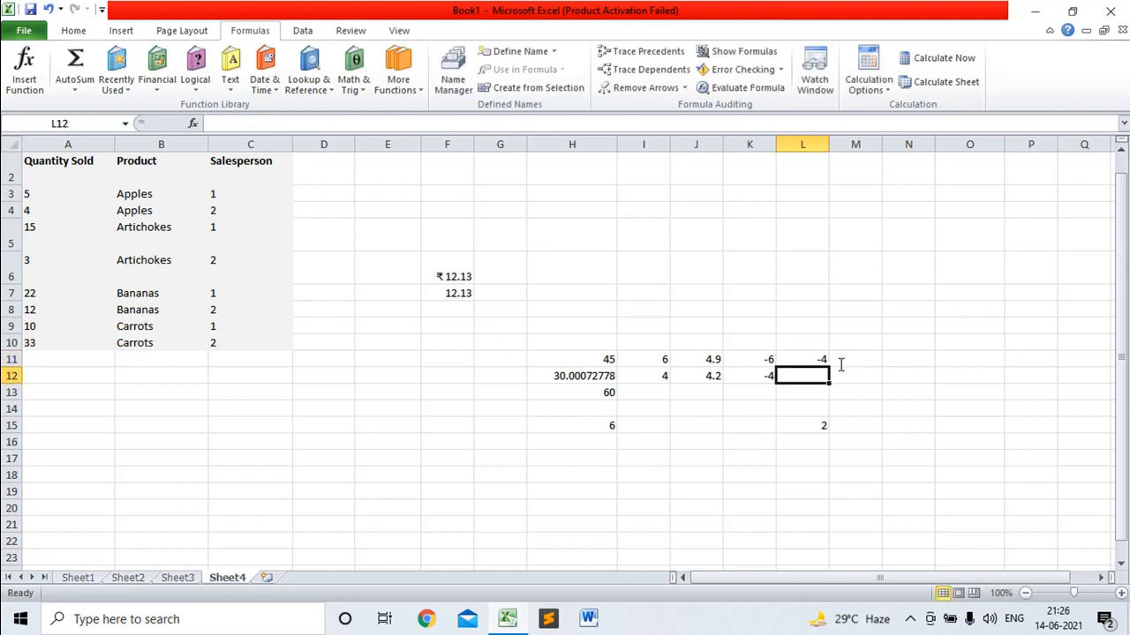
Enter =FLOOR(-4.5,2) in cell L12, below the matching CEILING formula
{"action": "type", "text": "="}
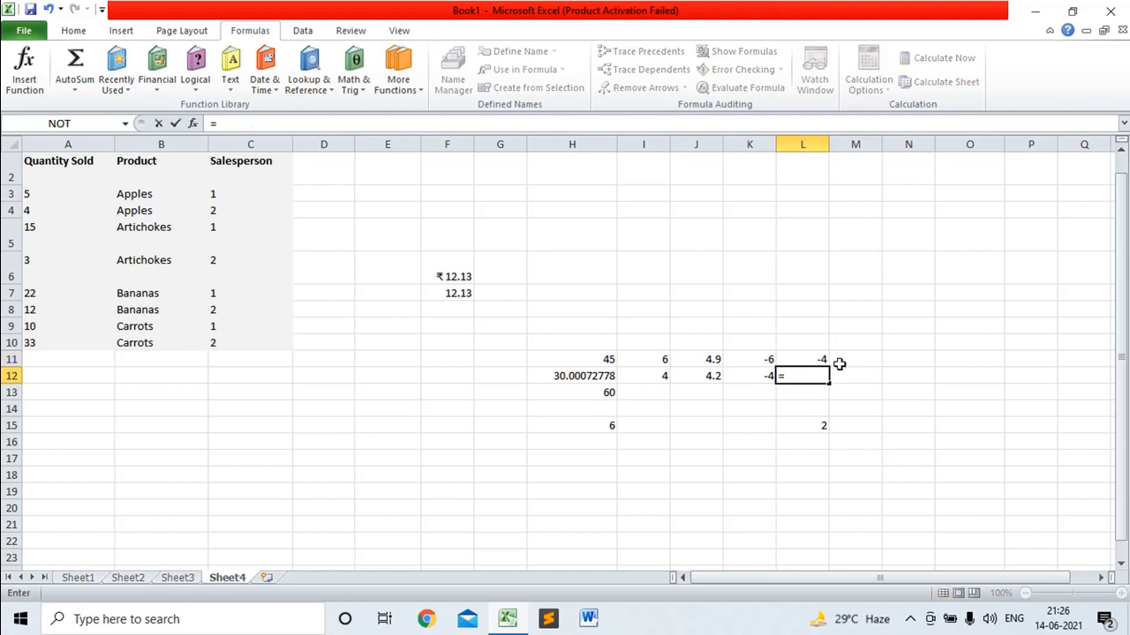
{"action": "type", "text": "floor("}
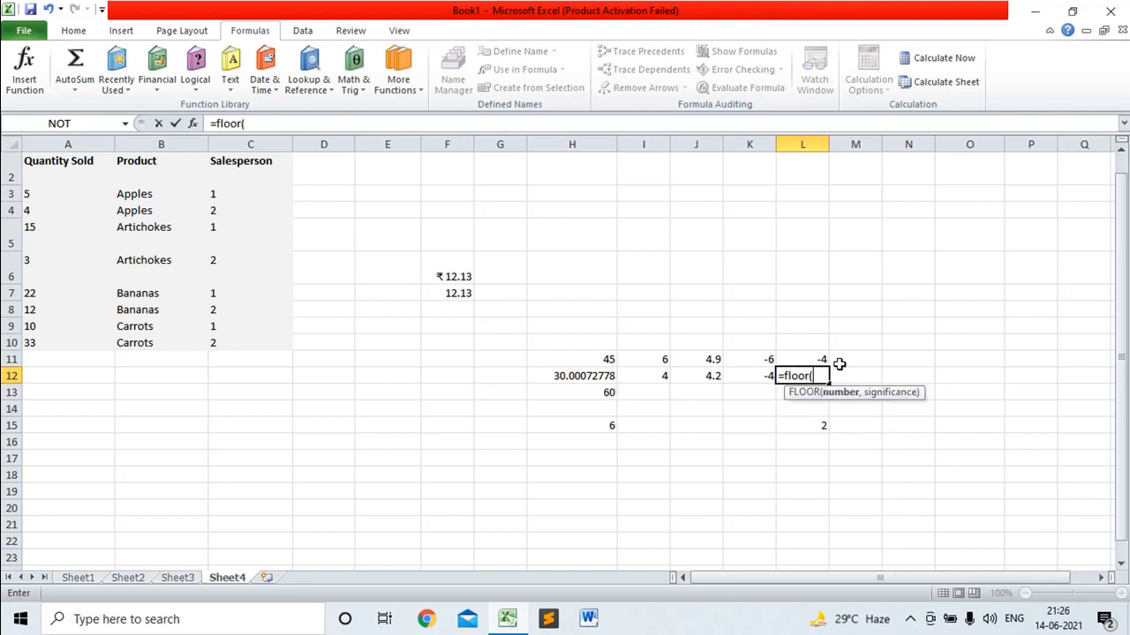
{"action": "type", "text": "-4.5,2)"}
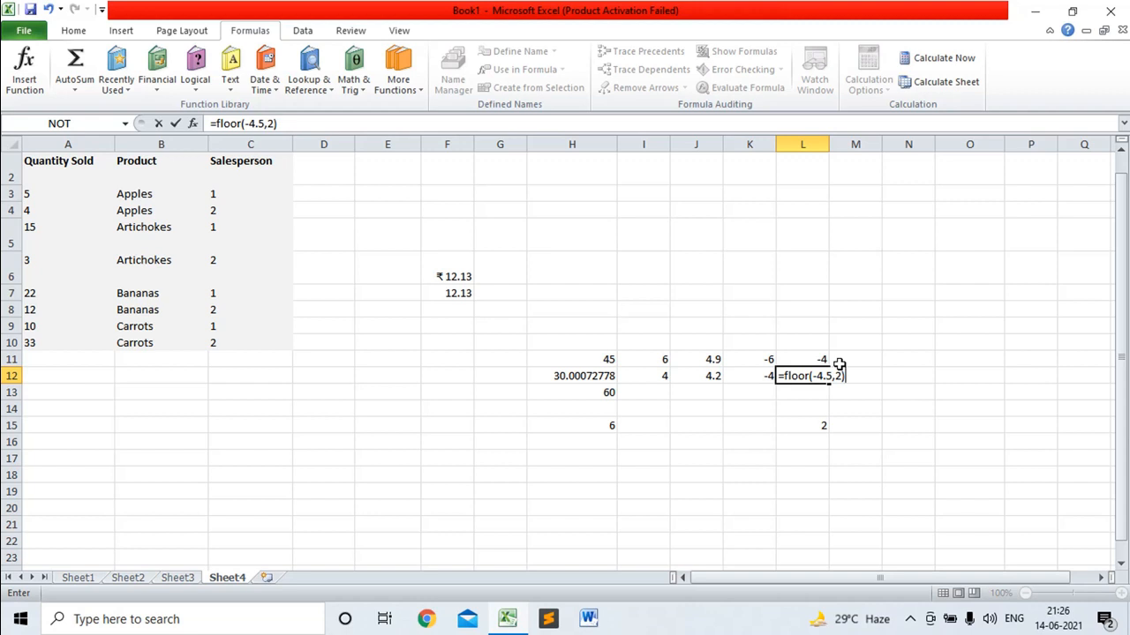
{"action": "key", "text": "Return"}
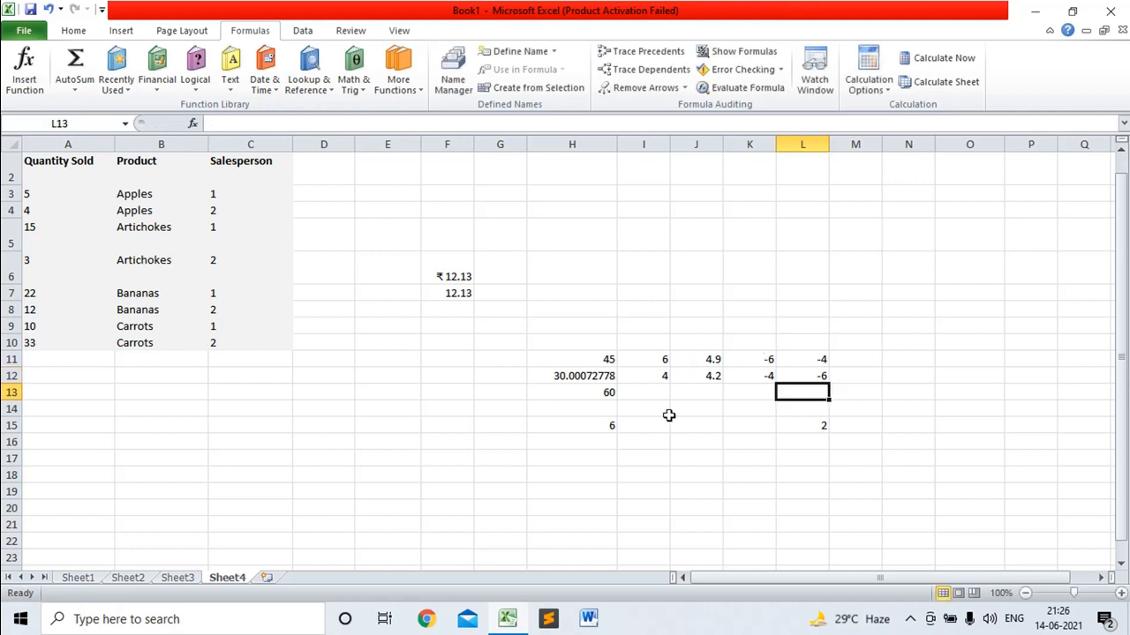
Clear the leftover example values in row 15, cells H15 to M15
{"action": "left_click_drag", "start_coordinate": [597, 424], "coordinate": [838, 424]}
{"action": "key", "text": "Delete"}
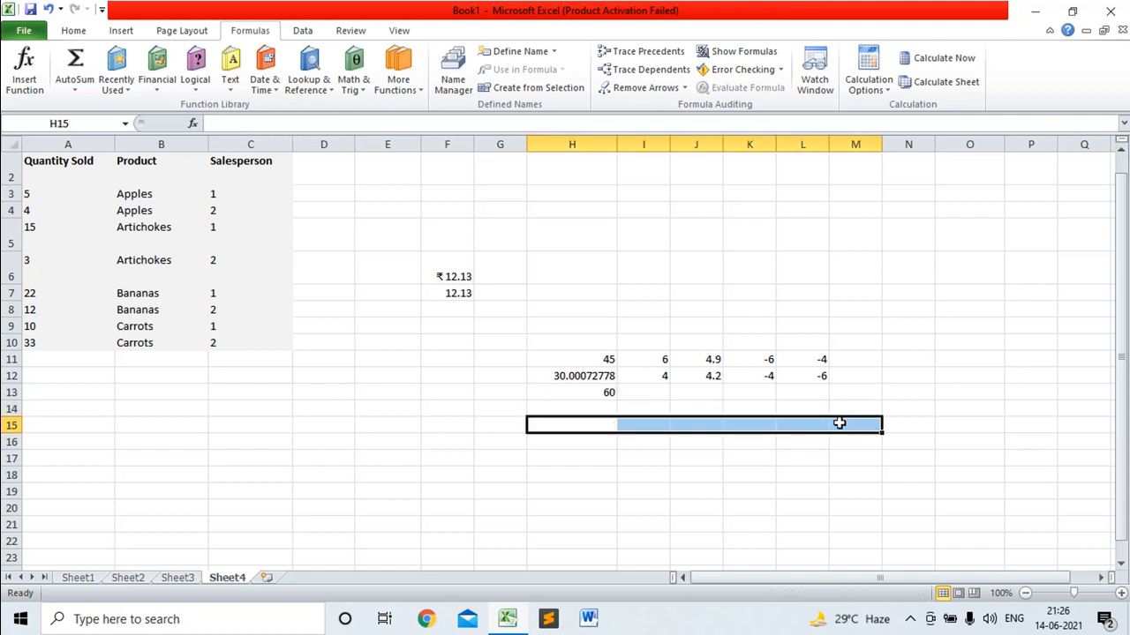
{"action": "left_click", "coordinate": [631, 441]}
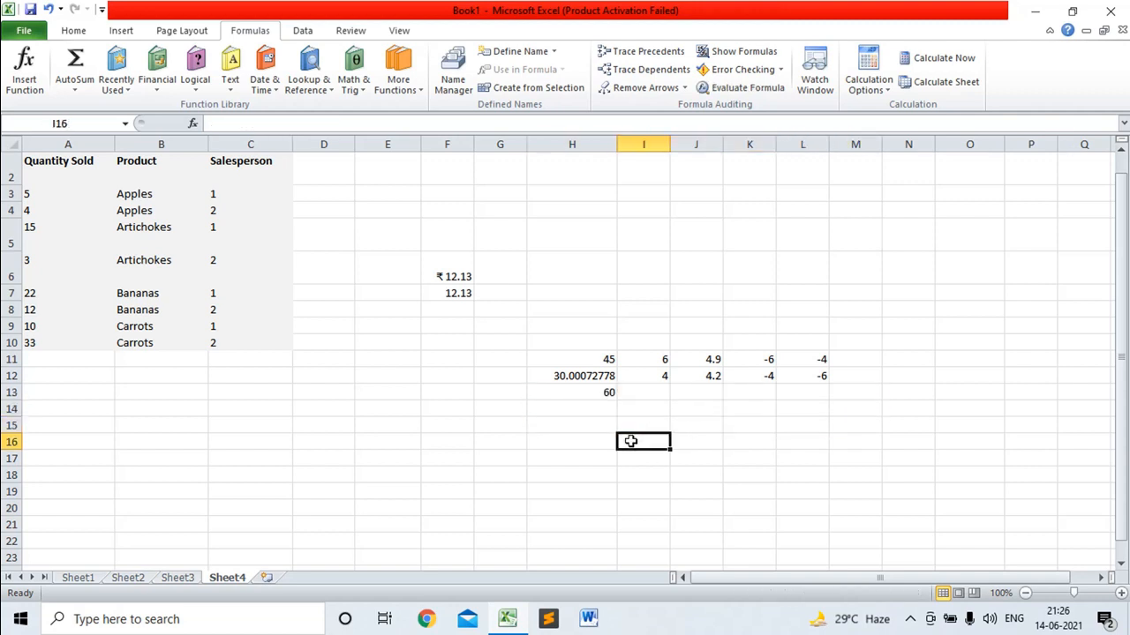
Enter =CEILING.PRECISE(6.3,2) in cell I16 and compare it with the CEILING formula in I11
{"action": "type", "text": "="}
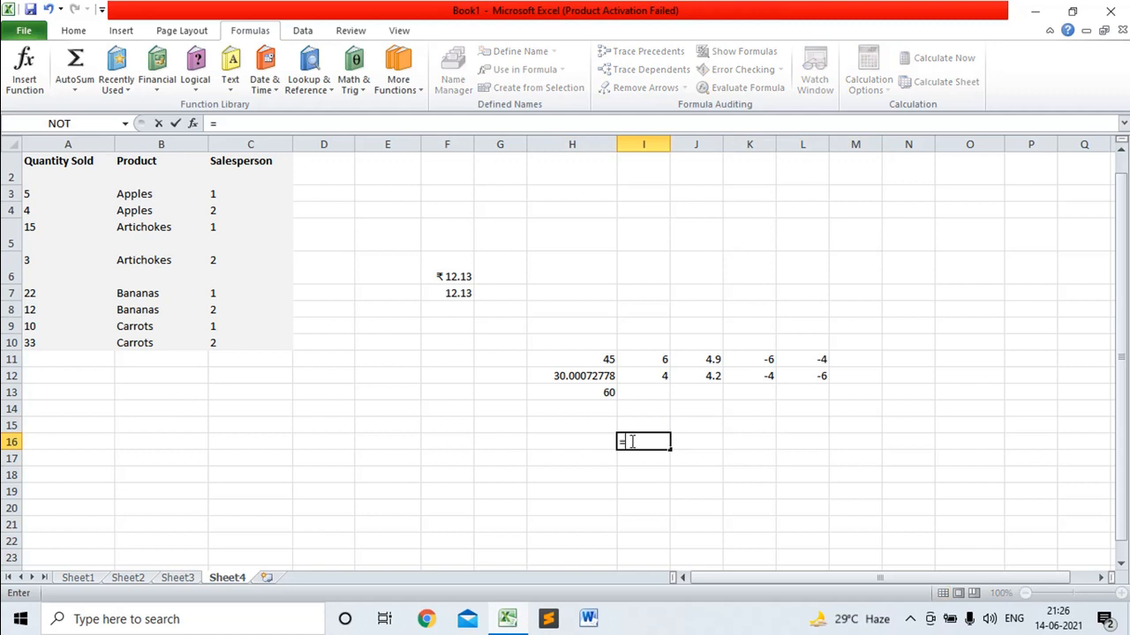
{"action": "type", "text": "ceiling."}
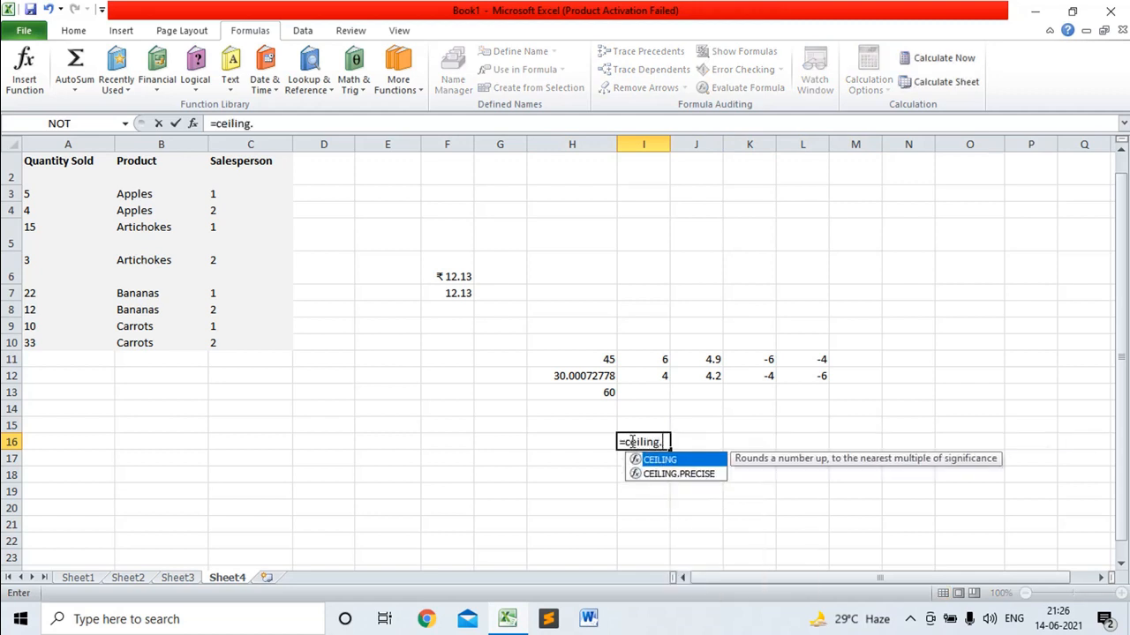
{"action": "type", "text": "preci"}
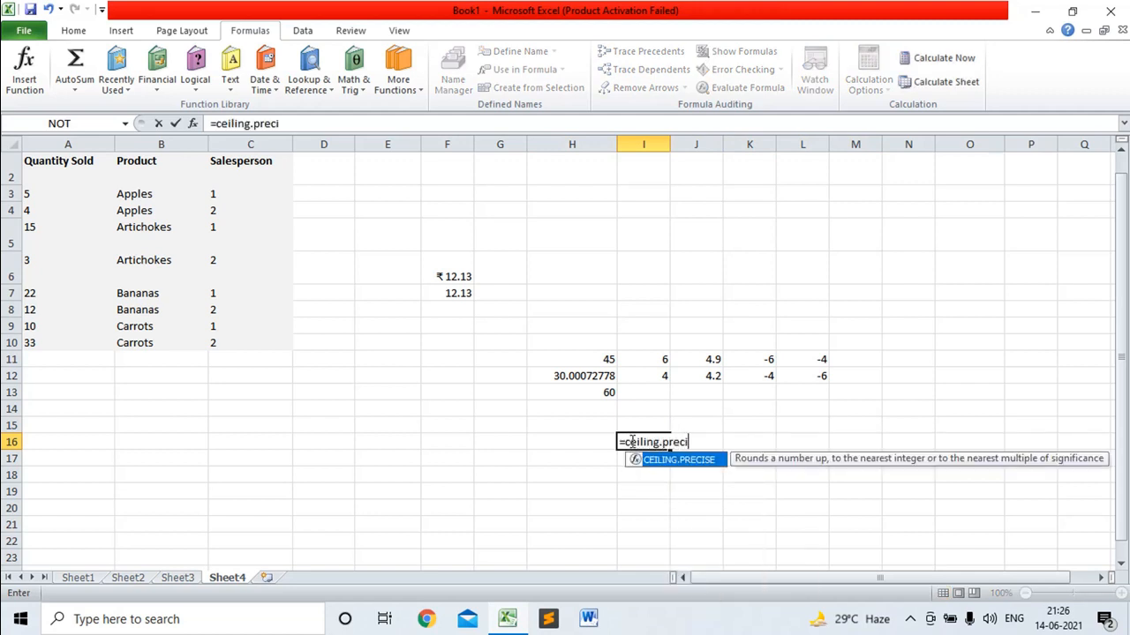
{"action": "type", "text": "se("}
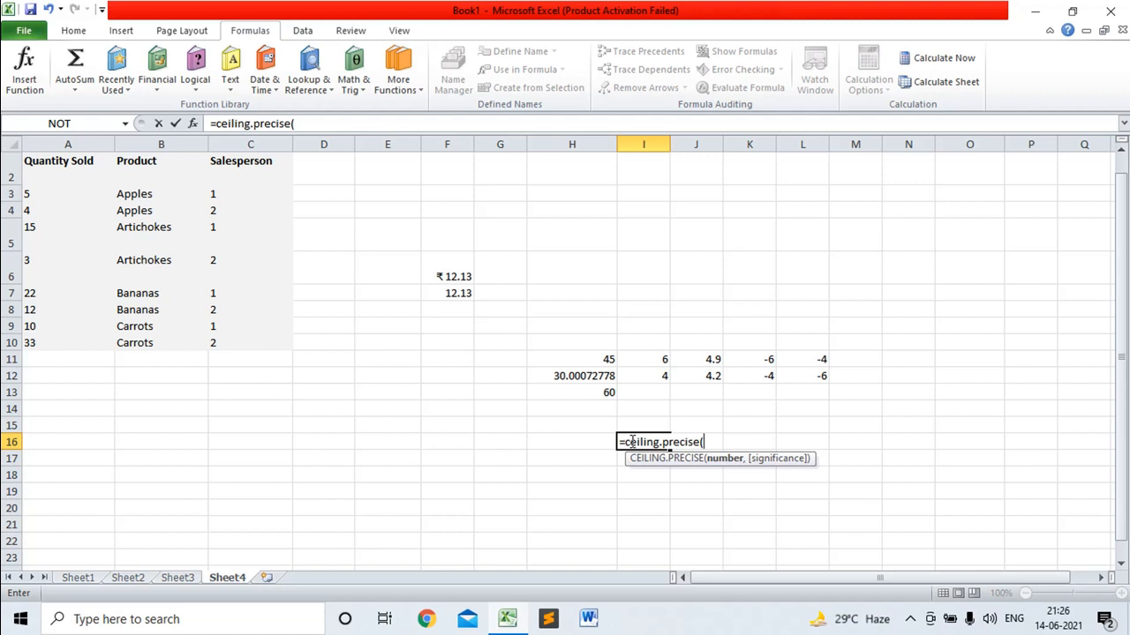
{"action": "type", "text": "6.3"}
{"action": "type", "text": ","}
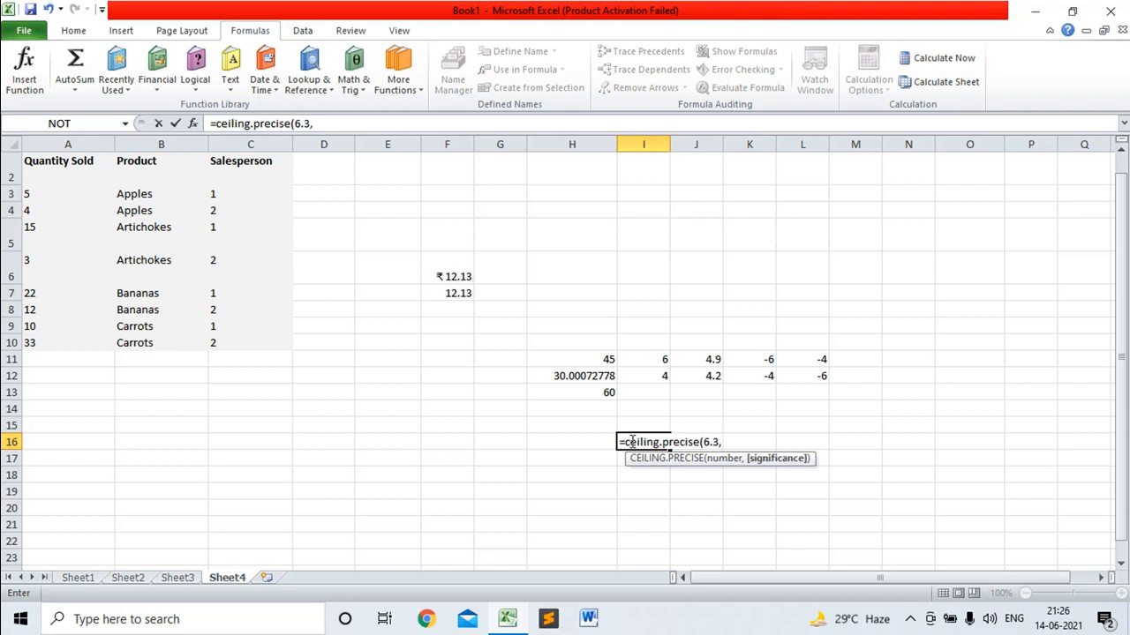
{"action": "type", "text": "2)"}
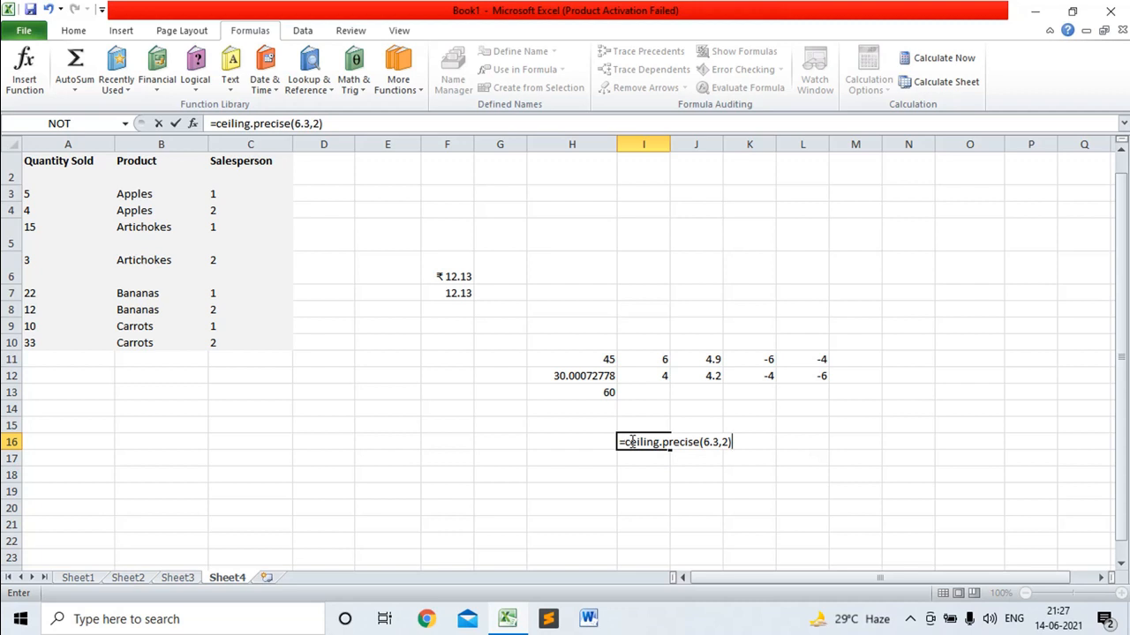
{"action": "key", "text": "Return"}
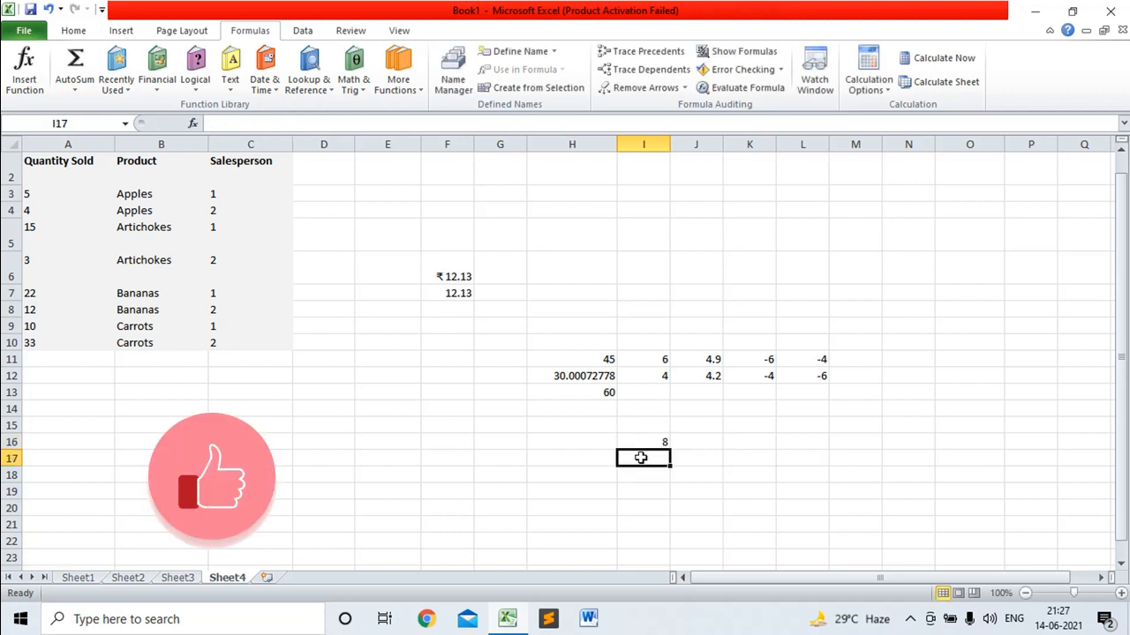
{"action": "left_click", "coordinate": [648, 358]}
{"action": "left_click", "coordinate": [652, 439]}
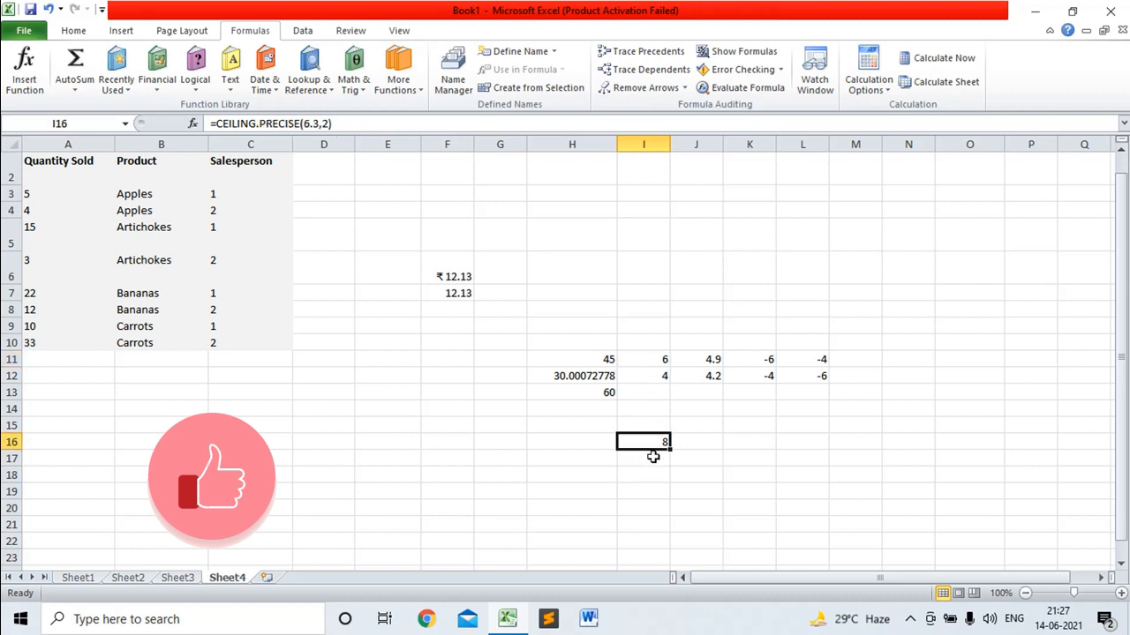
Enter =FLOOR.PRECISE(6.3,2) in cell I17, directly below the matching CEILING.PRECISE formula
{"action": "left_click", "coordinate": [653, 457]}
{"action": "type", "text": "=fl"}
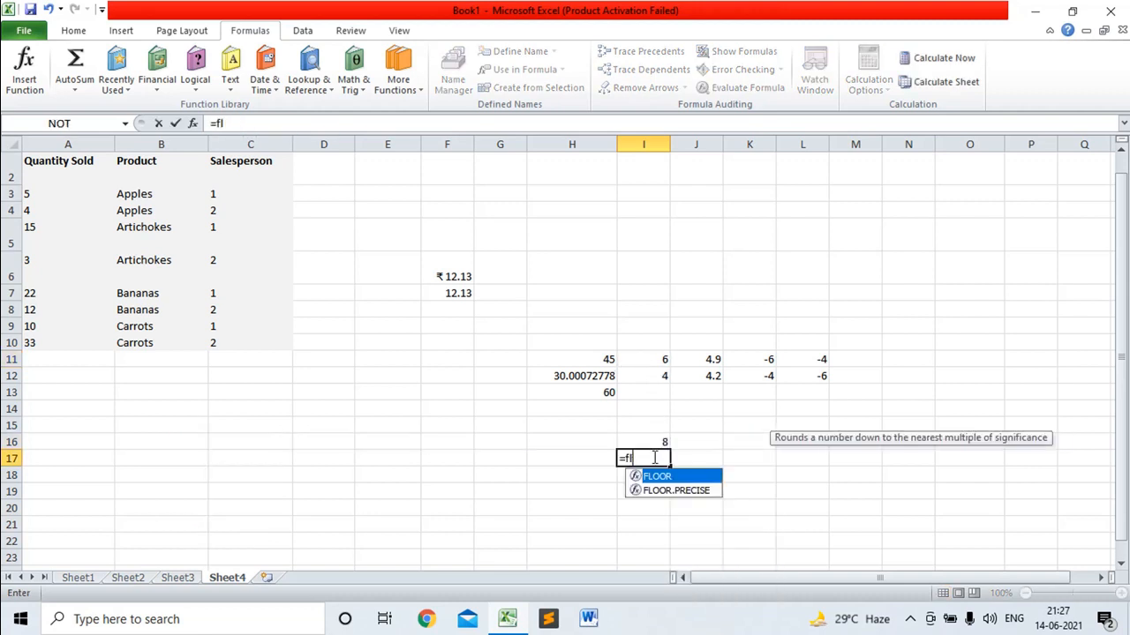
{"action": "type", "text": "oor.p"}
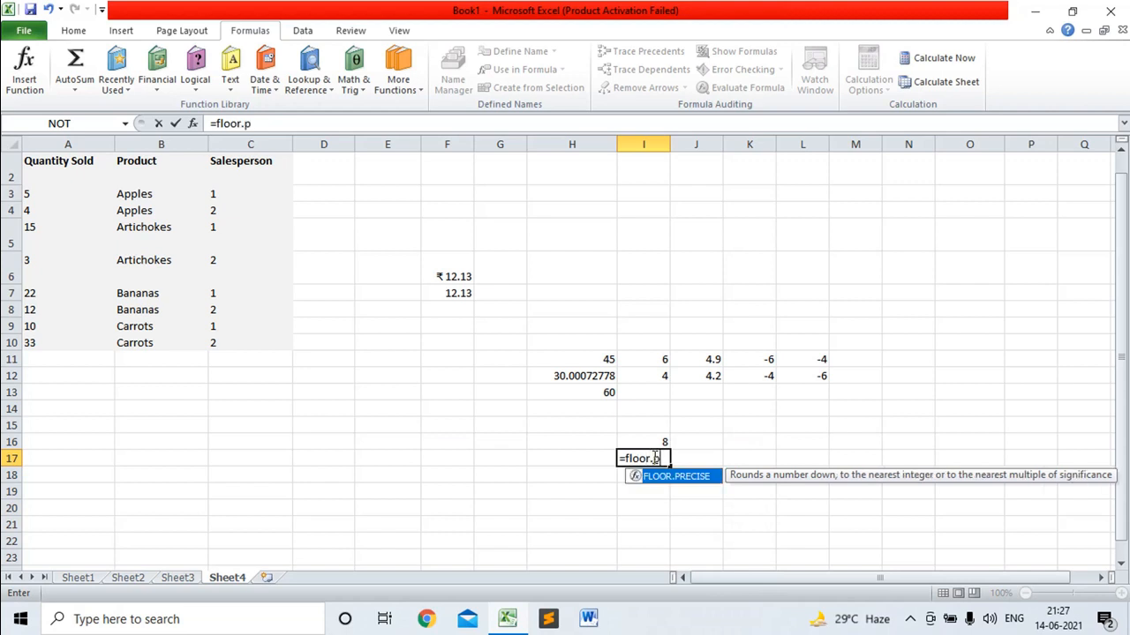
{"action": "type", "text": "recise(6"}
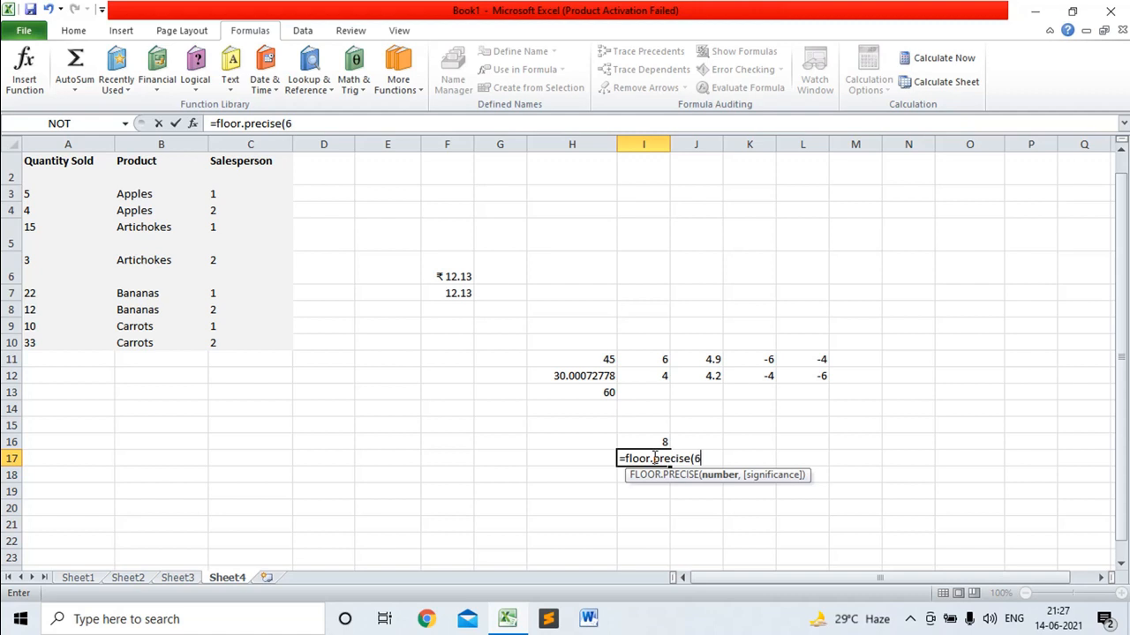
{"action": "type", "text": ".3,2)"}
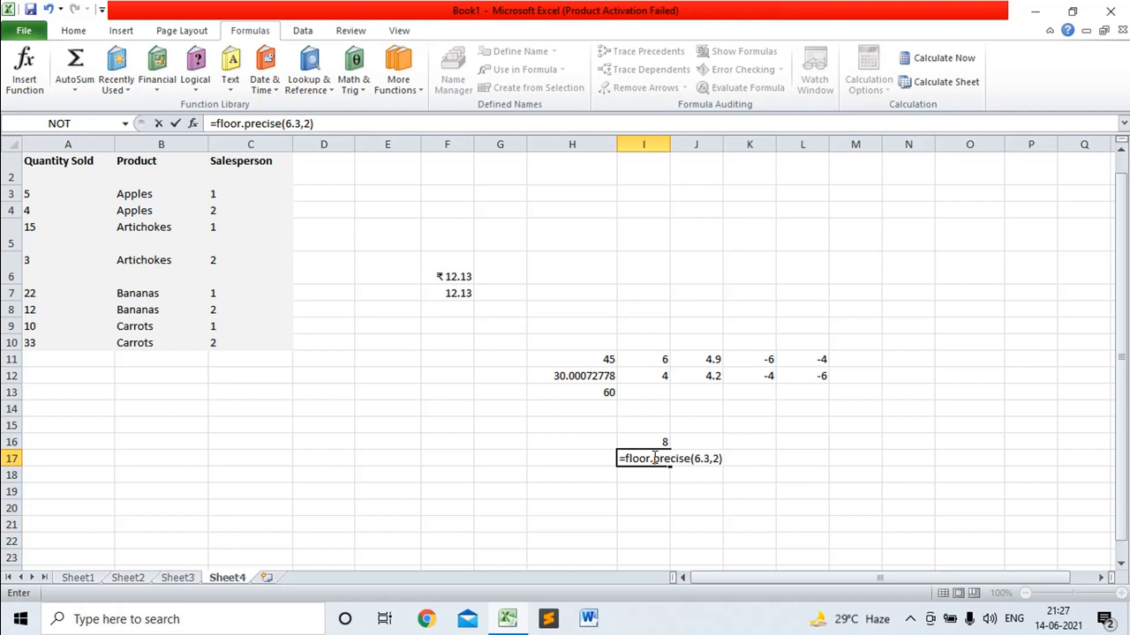
{"action": "key", "text": "Return"}
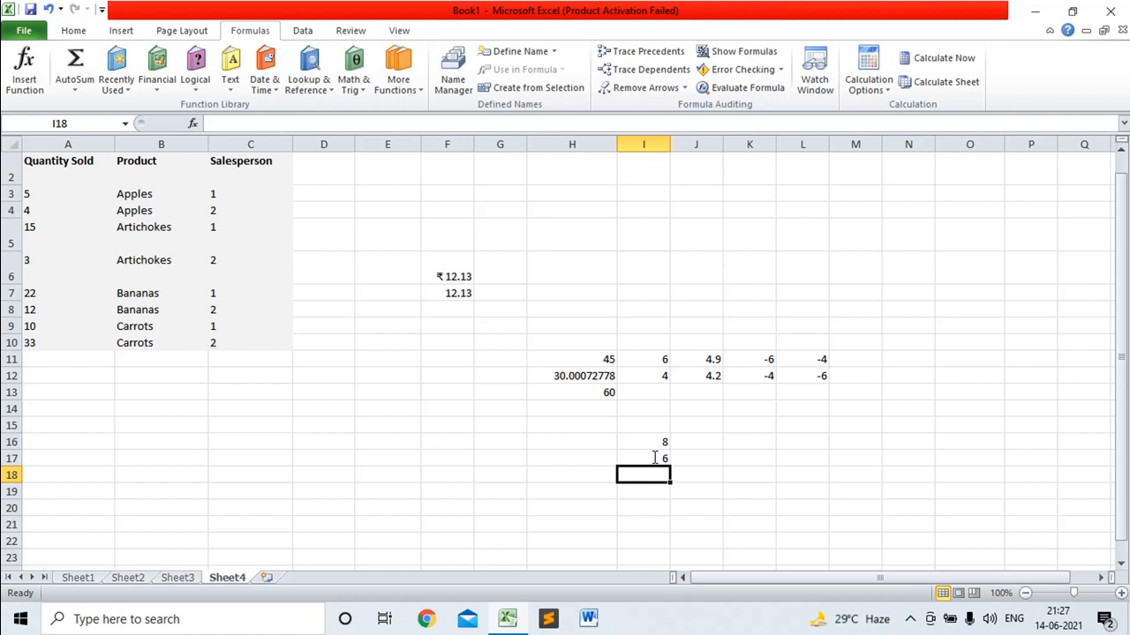
Enter =CEILING.PRECISE(4.8,.7) in cell J16, reusing the number and significance of the CEILING formula in J11
{"action": "left_click", "coordinate": [705, 444]}
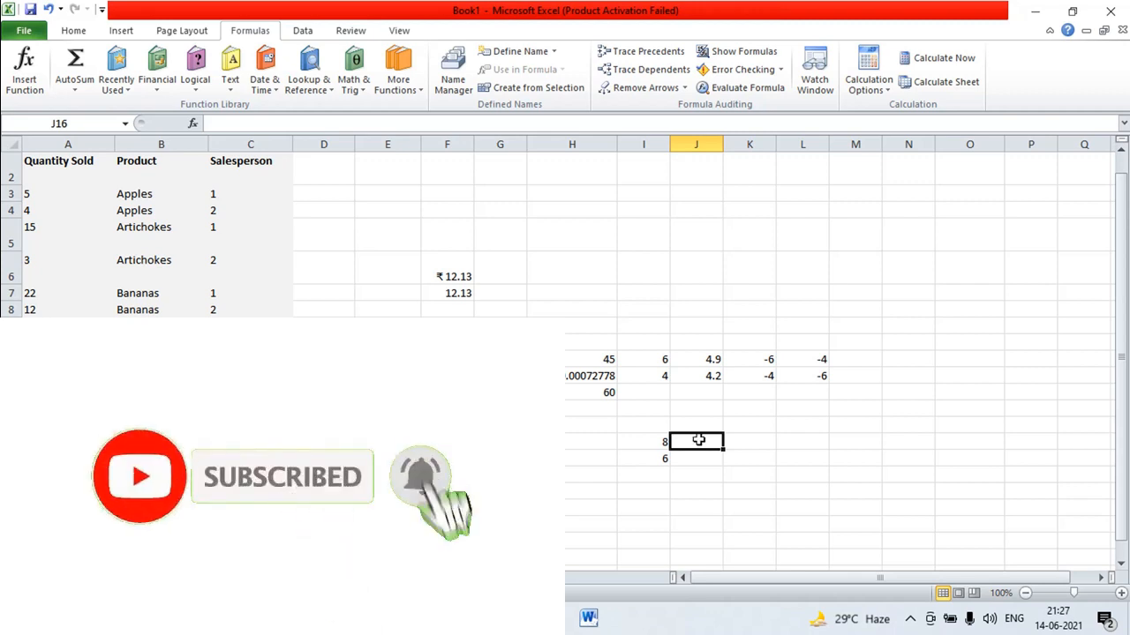
{"action": "left_click", "coordinate": [656, 360]}
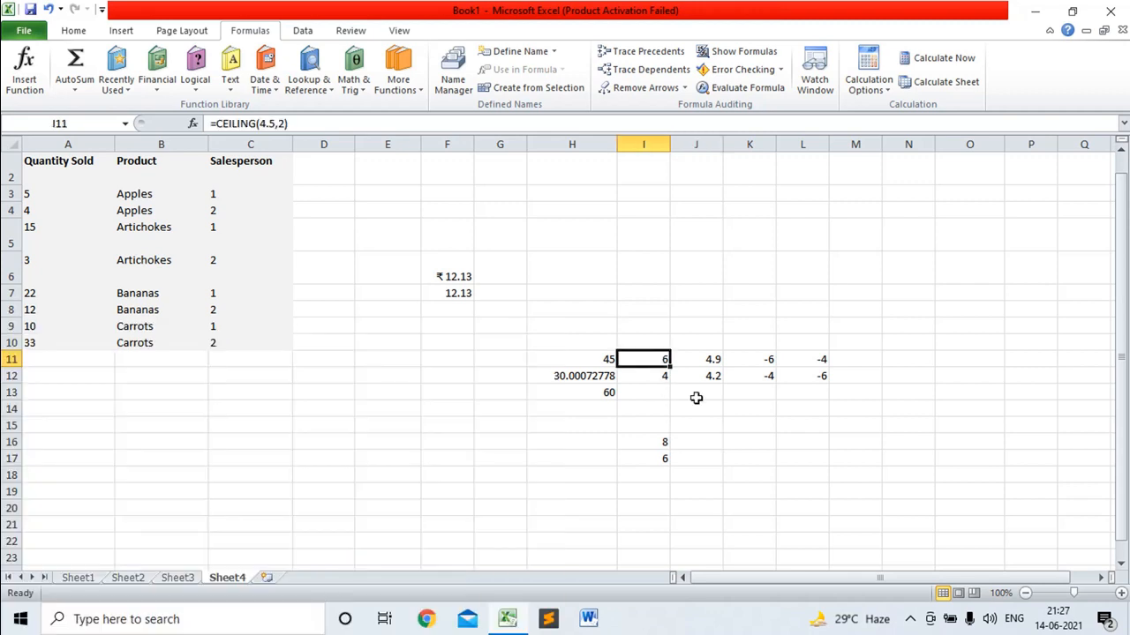
{"action": "left_click", "coordinate": [695, 439]}
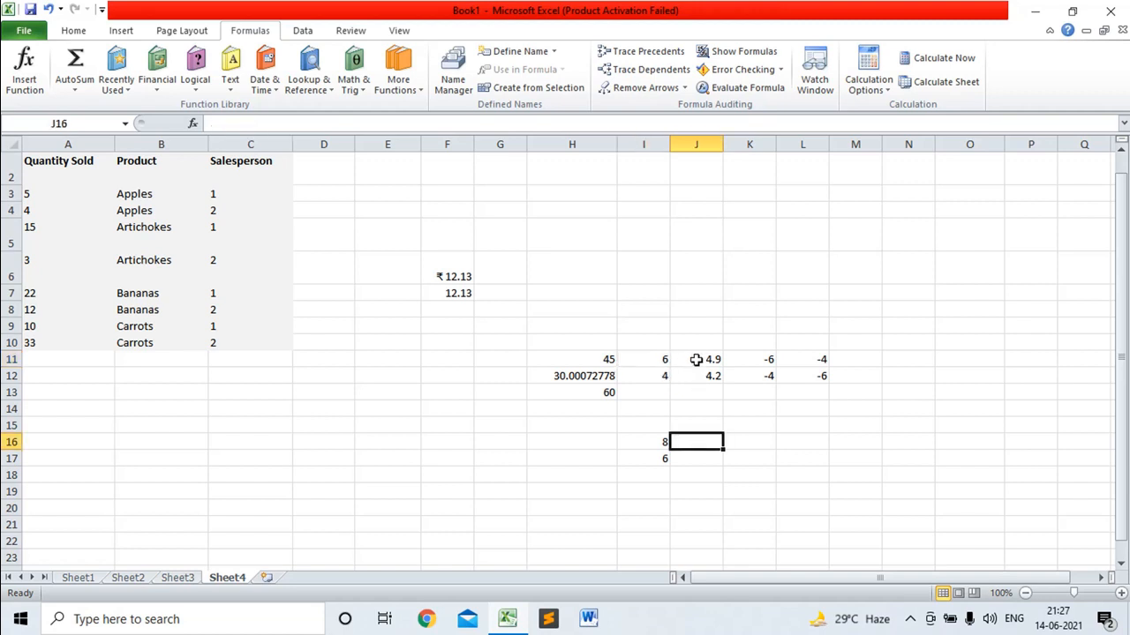
{"action": "left_click", "coordinate": [696, 359]}
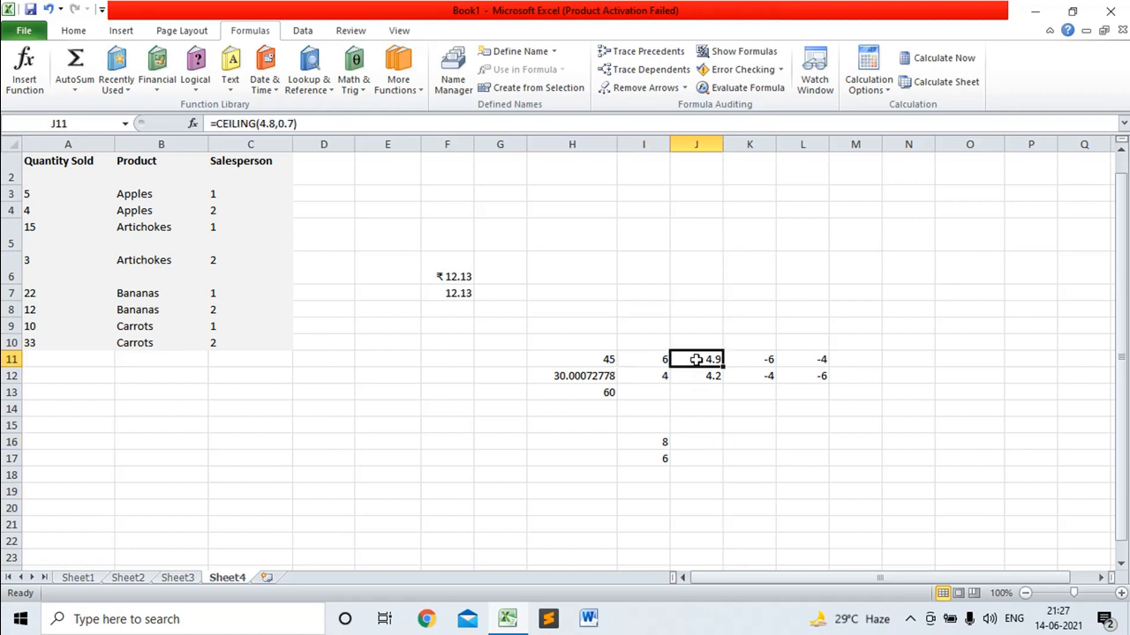
{"action": "left_click", "coordinate": [695, 441]}
{"action": "type", "text": "=c"}
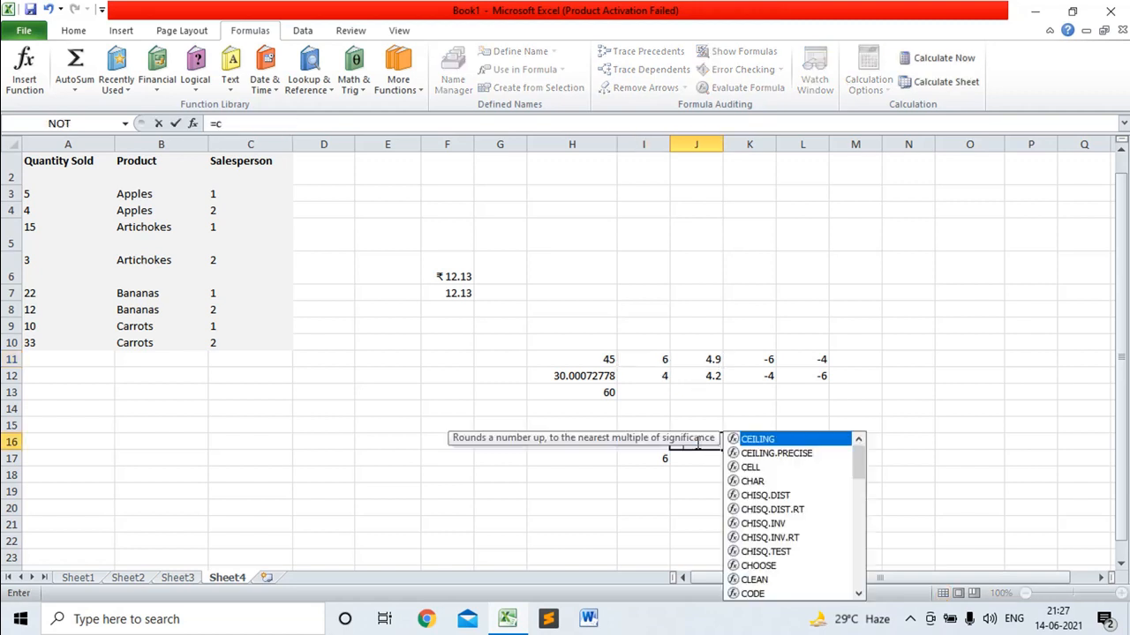
{"action": "type", "text": "eiling.pre"}
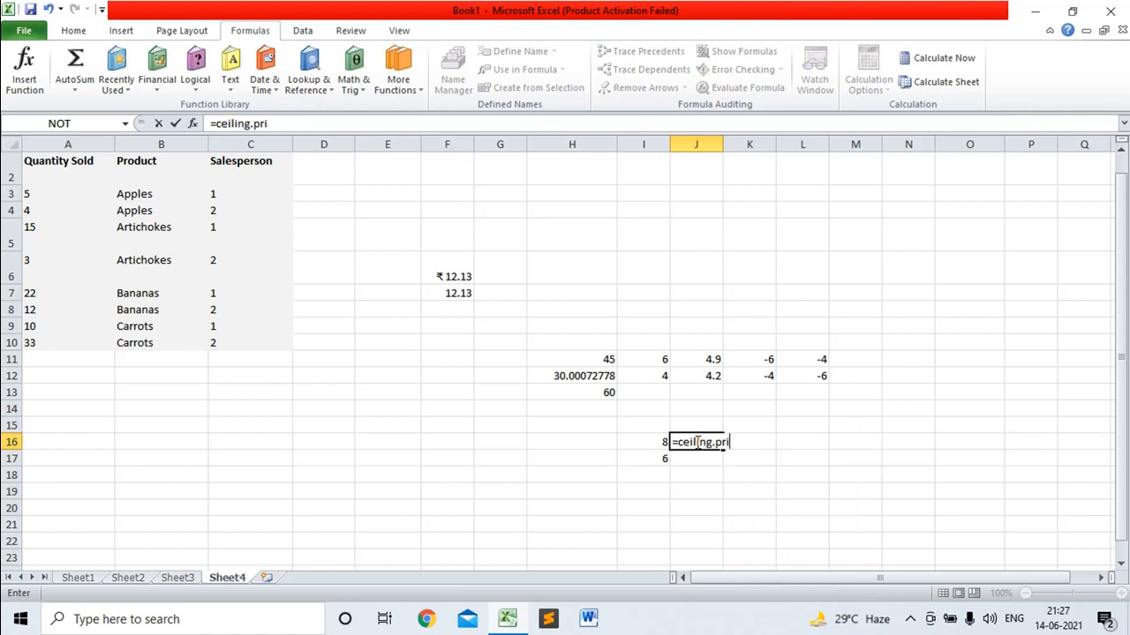
{"action": "type", "text": "cise("}
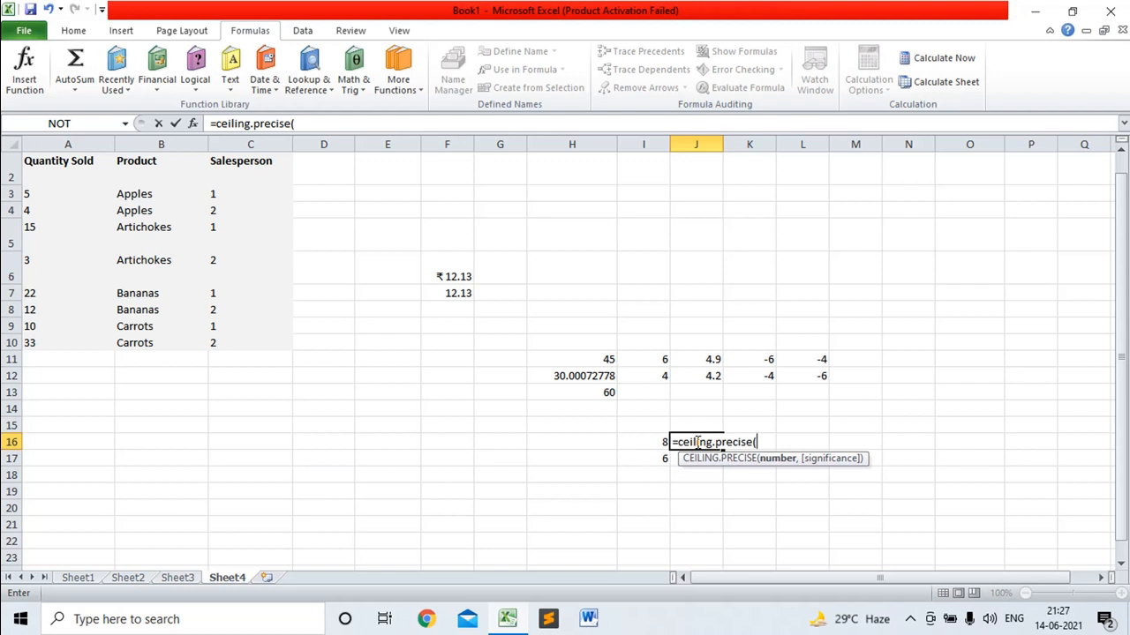
{"action": "type", "text": "4.8,"}
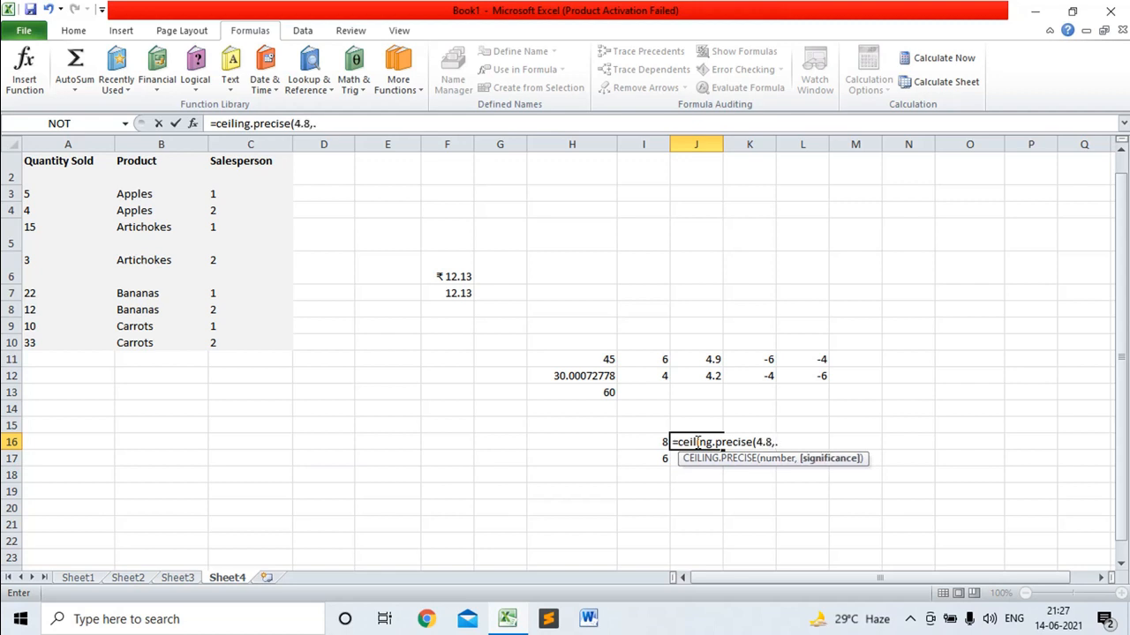
{"action": "type", "text": ".7)"}
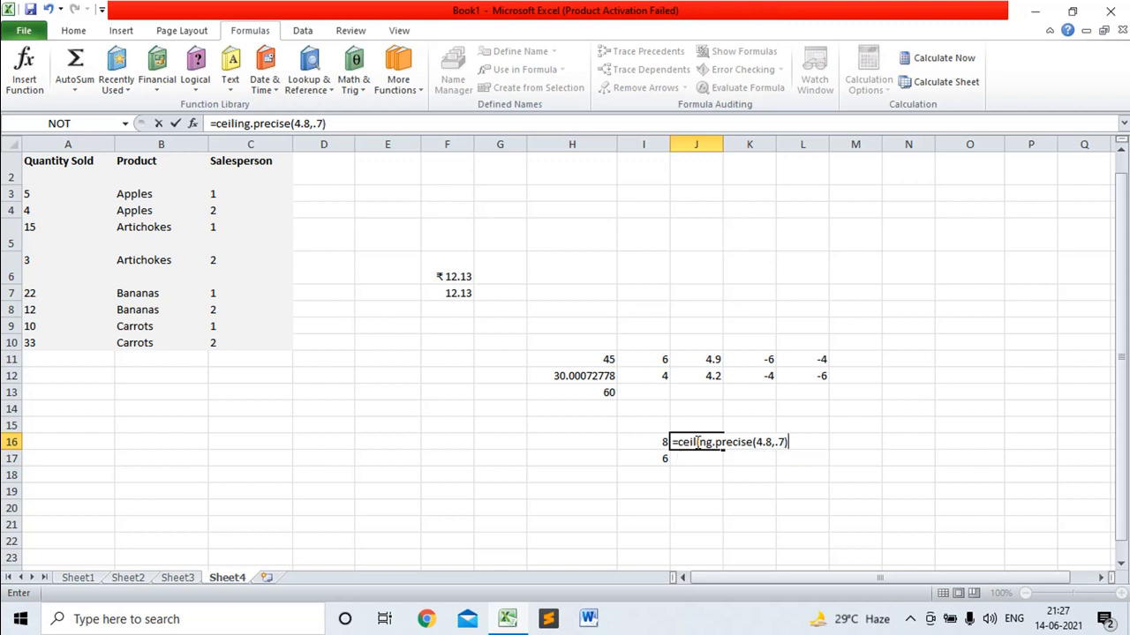
{"action": "key", "text": "Return"}
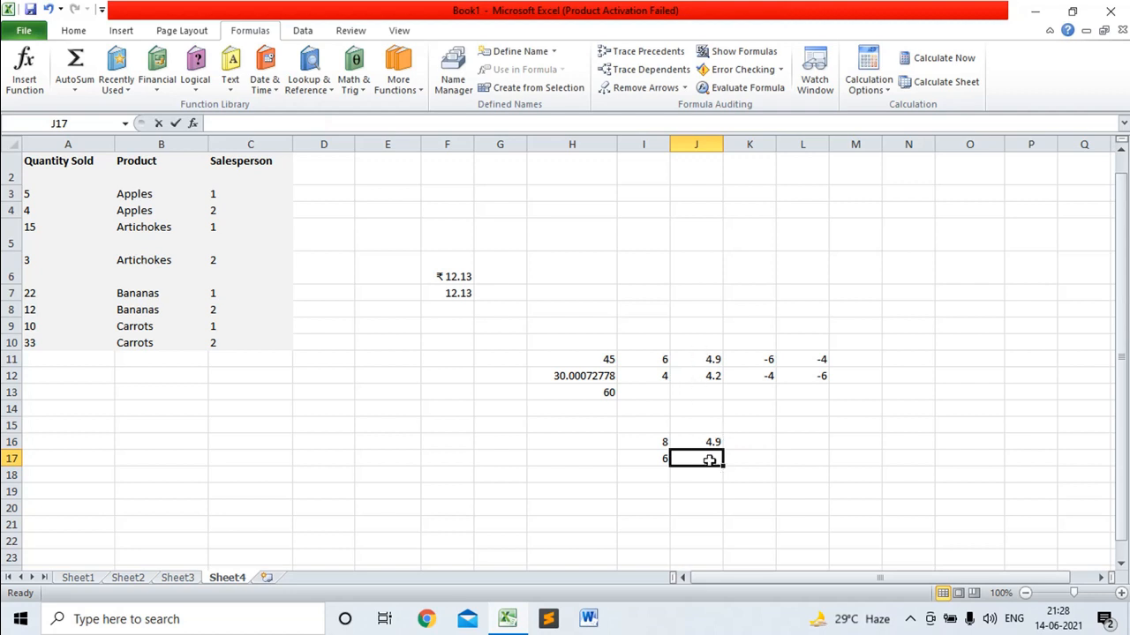
Enter =FLOOR.PRECISE(4.8,.7) in cell J17 and compare it with the FLOOR formula in J12
{"action": "type", "text": "=floor.re"}
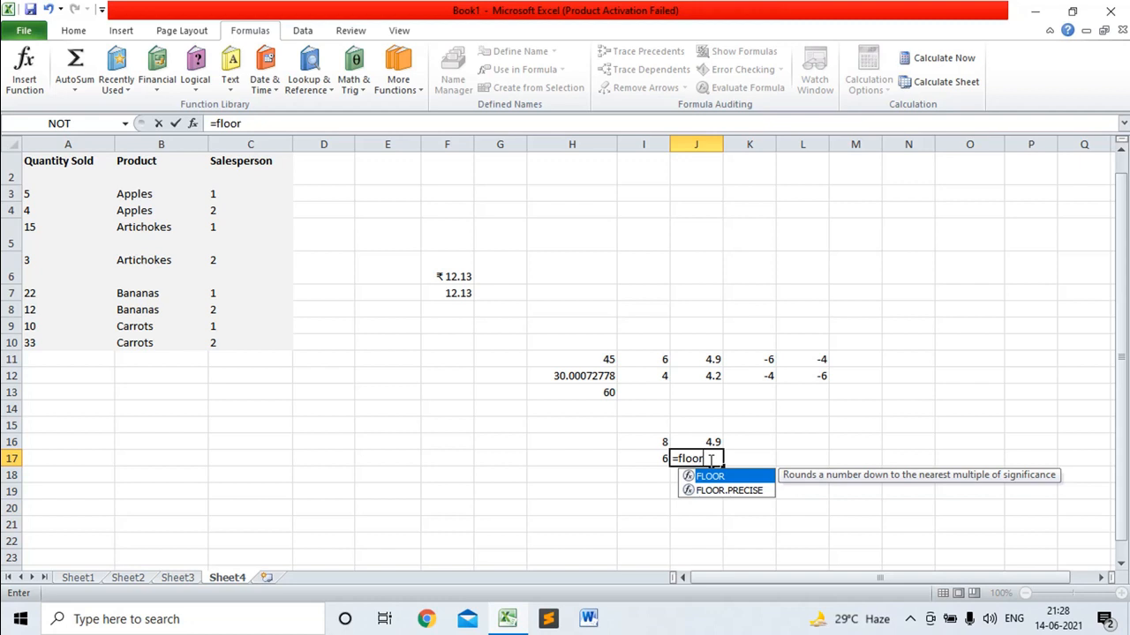
{"action": "key", "text": "BackSpace"}
{"action": "key", "text": "BackSpace"}
{"action": "type", "text": "pr"}
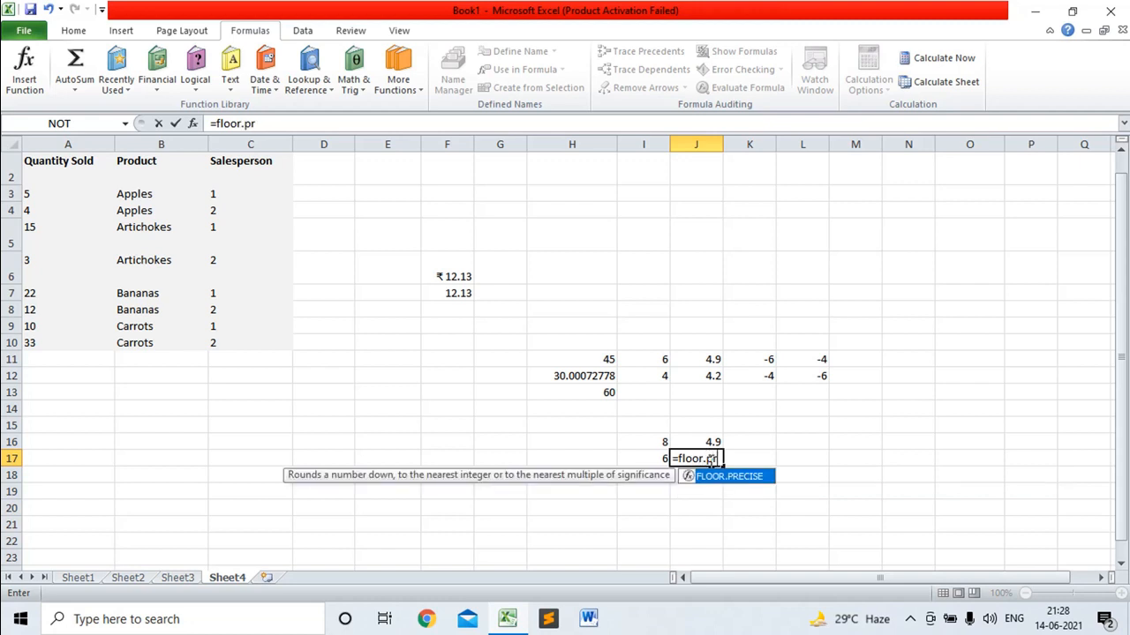
{"action": "type", "text": "ecise(4.8"}
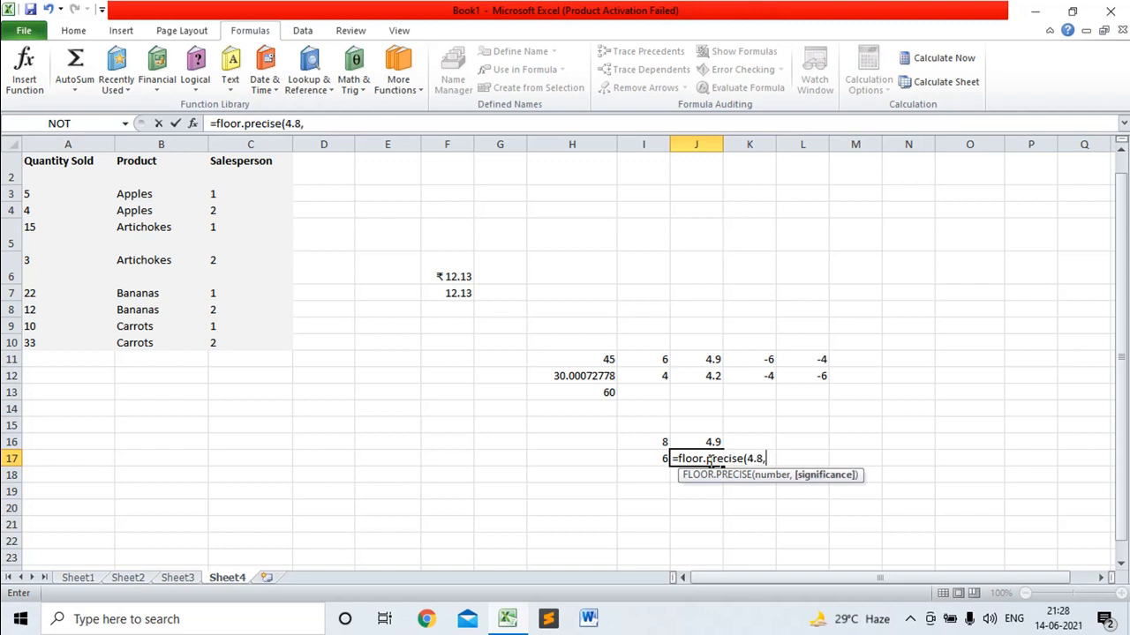
{"action": "type", "text": ",.7)"}
{"action": "key", "text": "Return"}
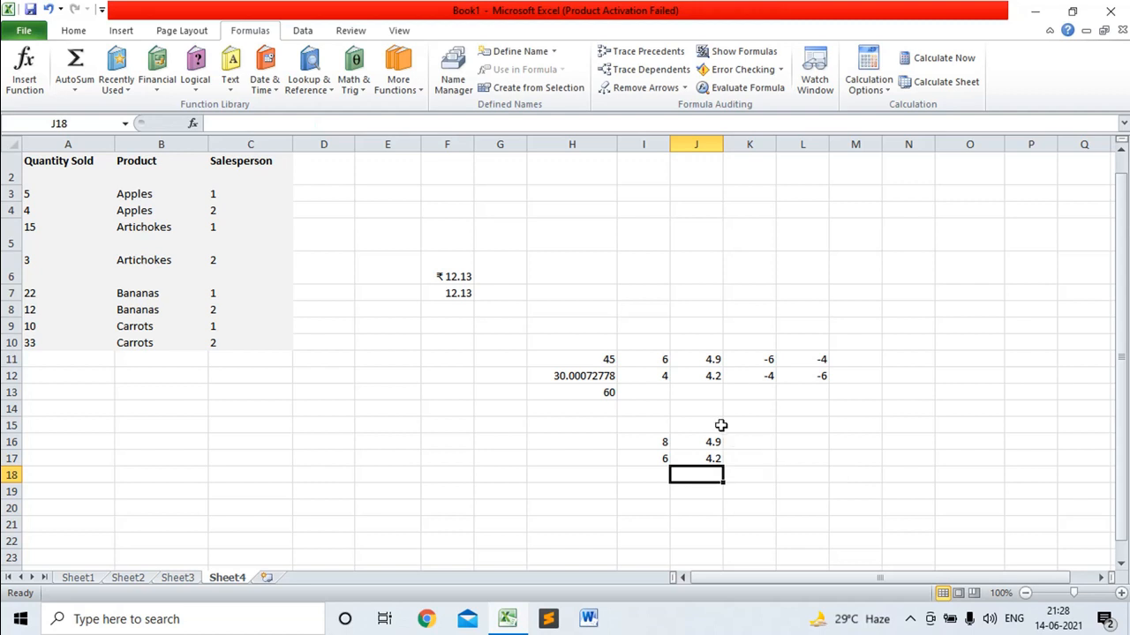
{"action": "left_click", "coordinate": [703, 377]}
{"action": "left_click", "coordinate": [711, 460]}
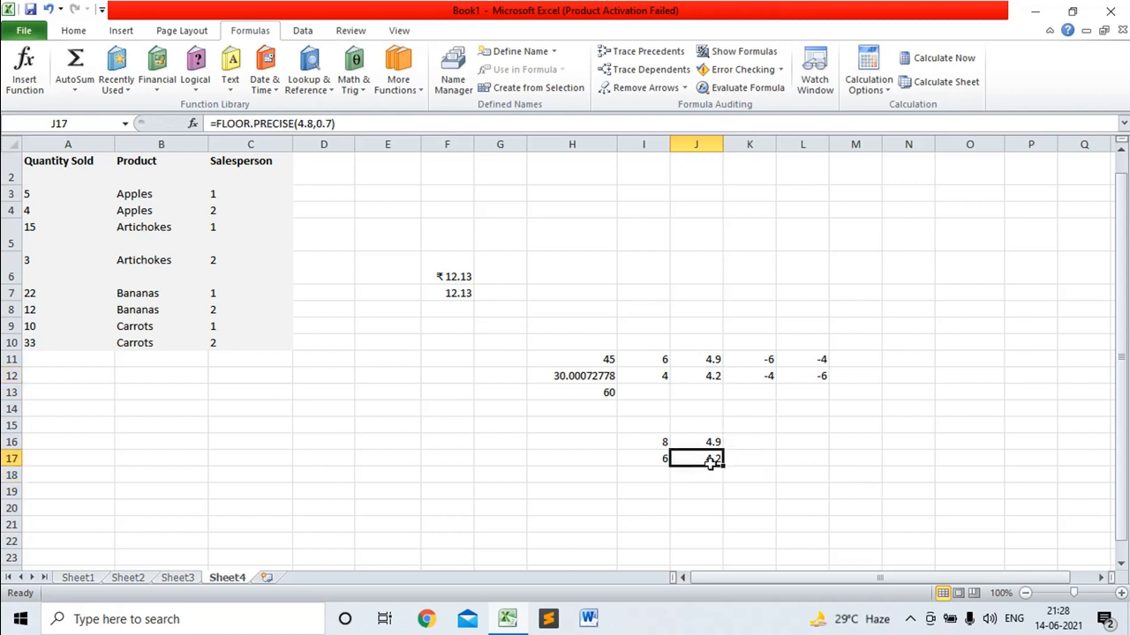
Enter =CEILING.PRECISE(-4.5,-2) in cell K16 and compare it with the CEILING formula in K11
{"action": "left_click", "coordinate": [749, 441]}
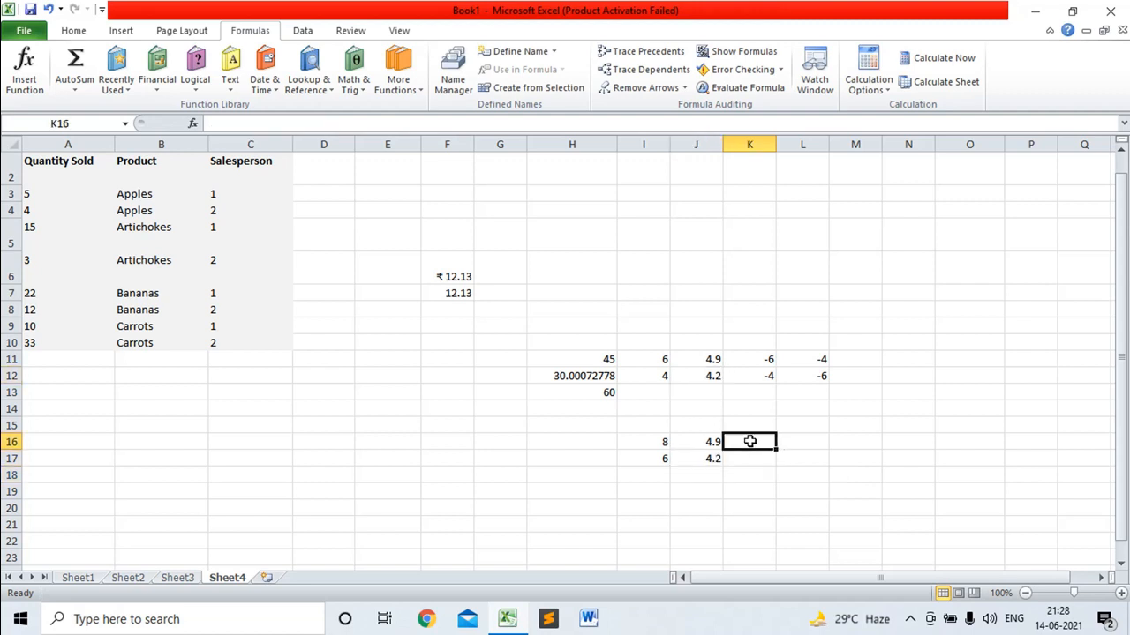
{"action": "type", "text": "=ce"}
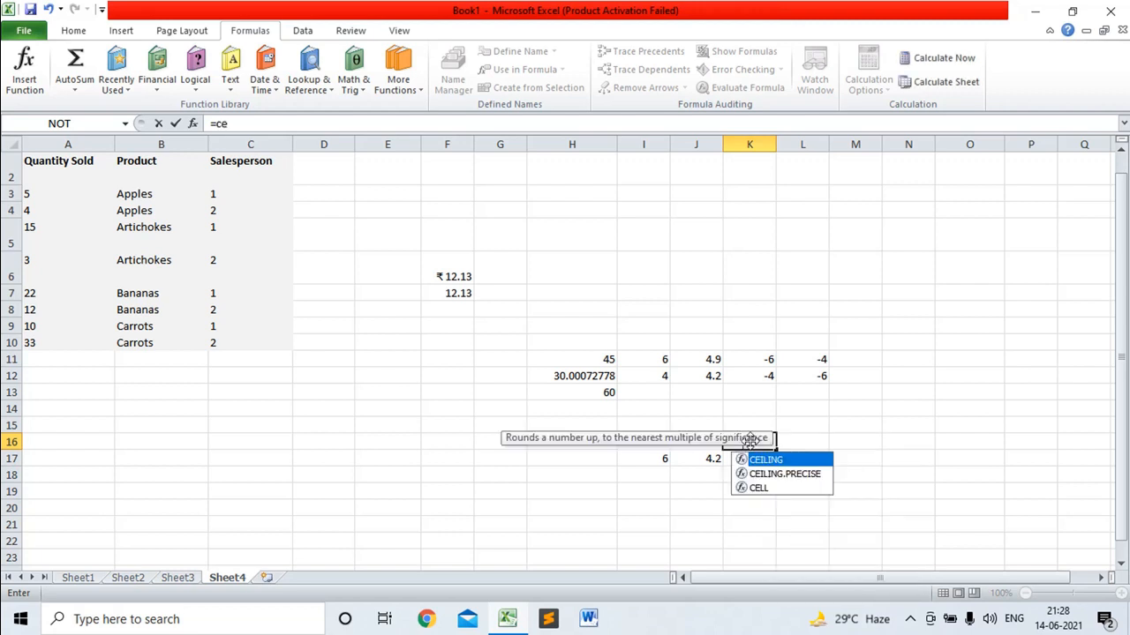
{"action": "double_click", "coordinate": [785, 474]}
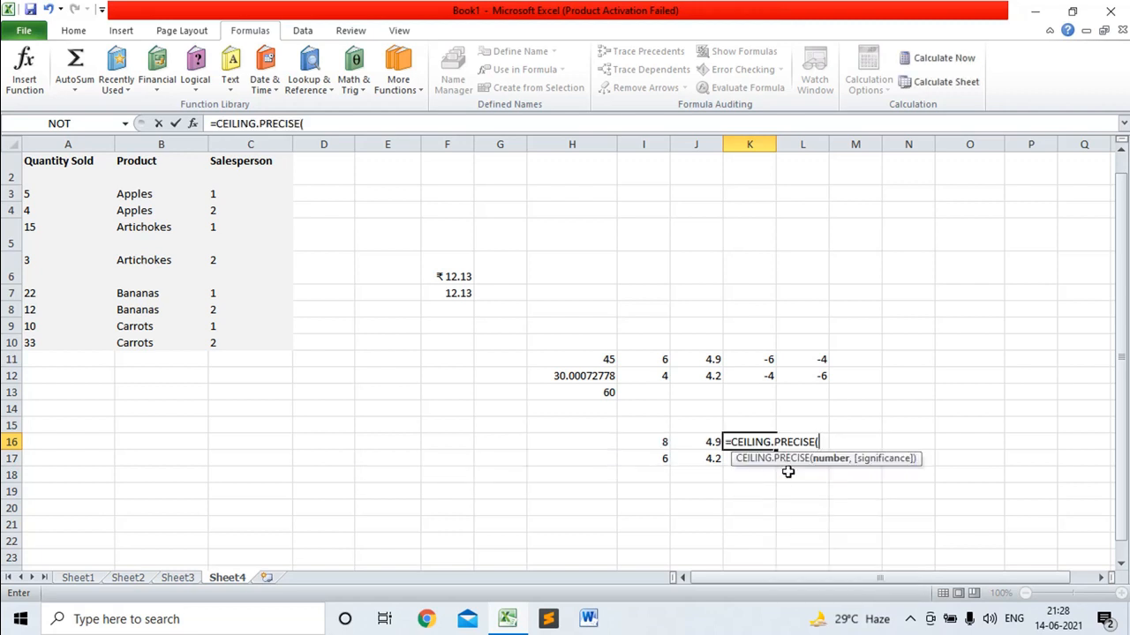
{"action": "type", "text": "-4.5,-2"}
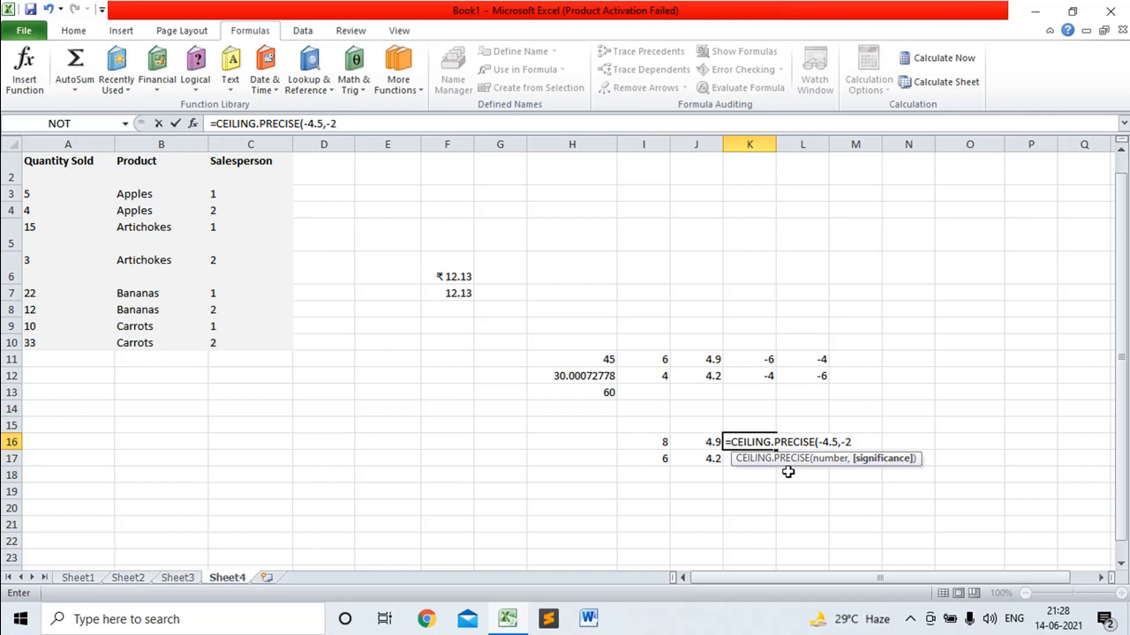
{"action": "type", "text": ")"}
{"action": "key", "text": "Return"}
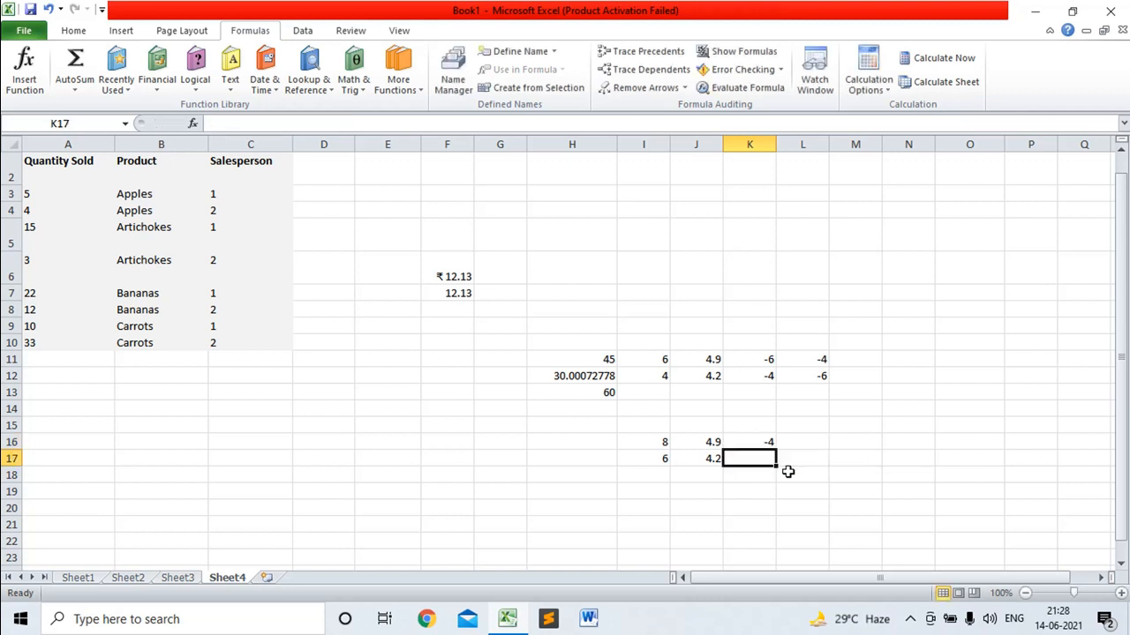
{"action": "left_click", "coordinate": [764, 445]}
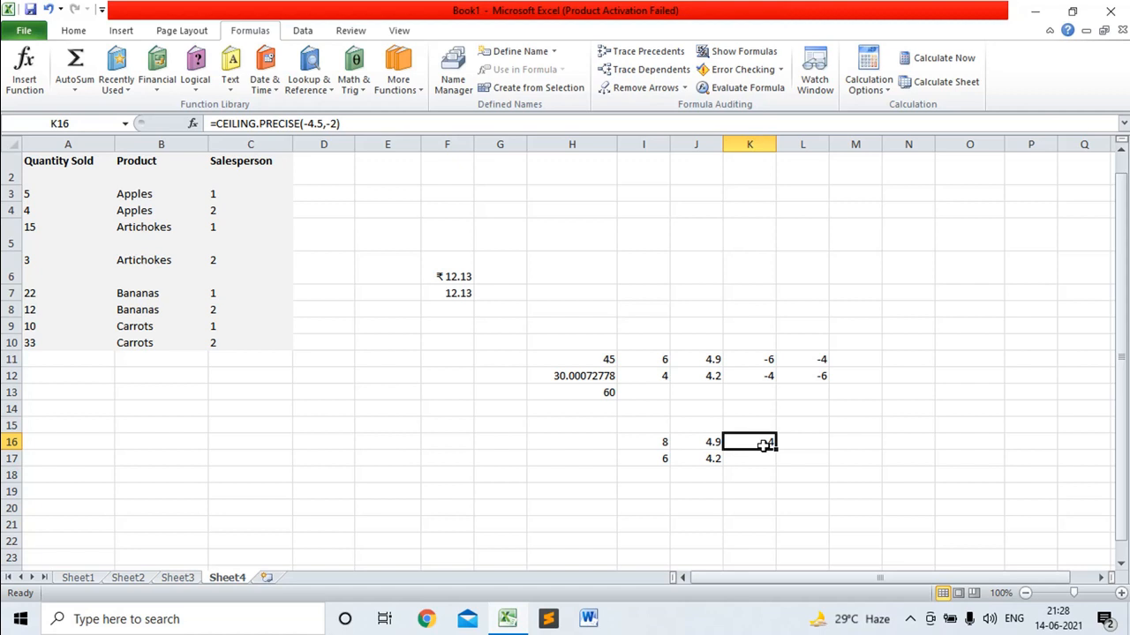
{"action": "left_click", "coordinate": [762, 358]}
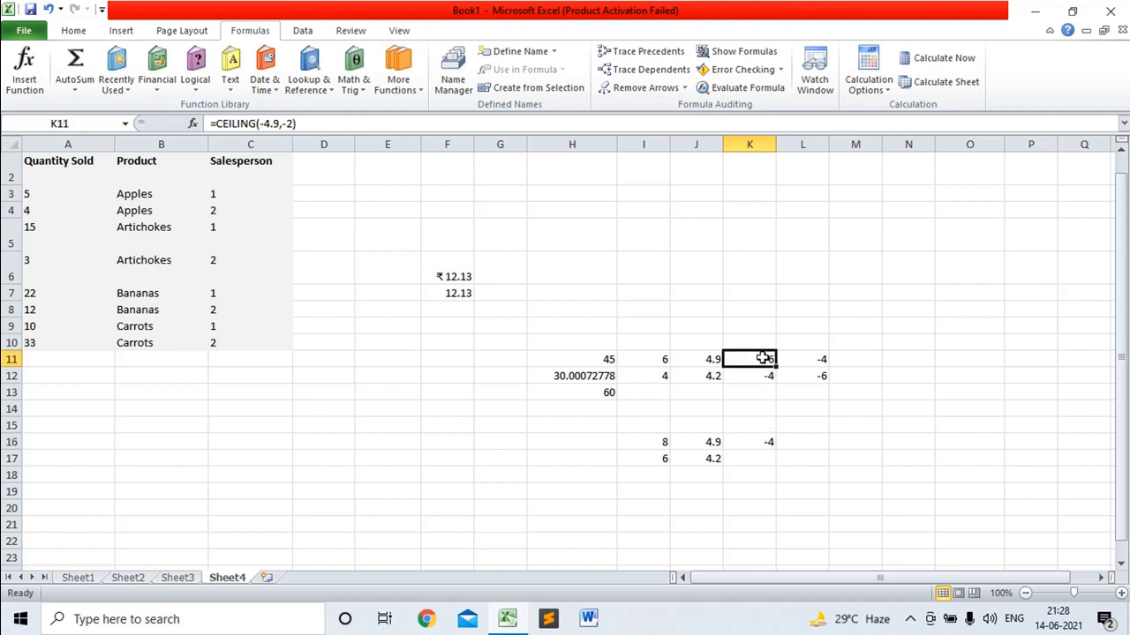
Set the number in K16's CEILING.PRECISE formula to -4.9 and compare it with the CEILING formula in K11
{"action": "left_click", "coordinate": [764, 443]}
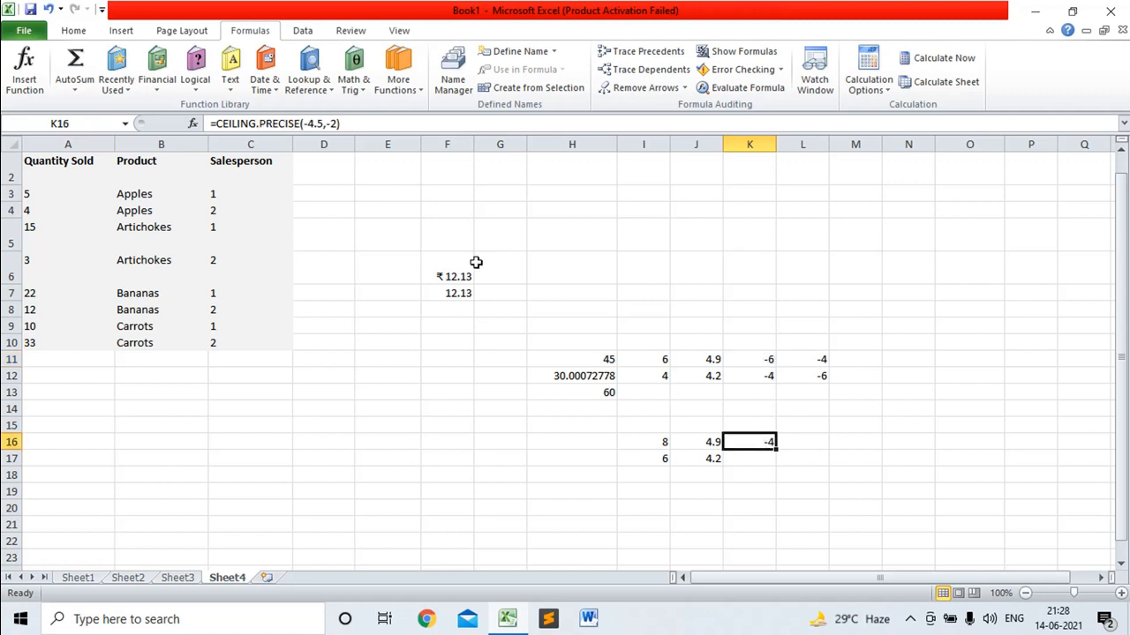
{"action": "left_click", "coordinate": [324, 125]}
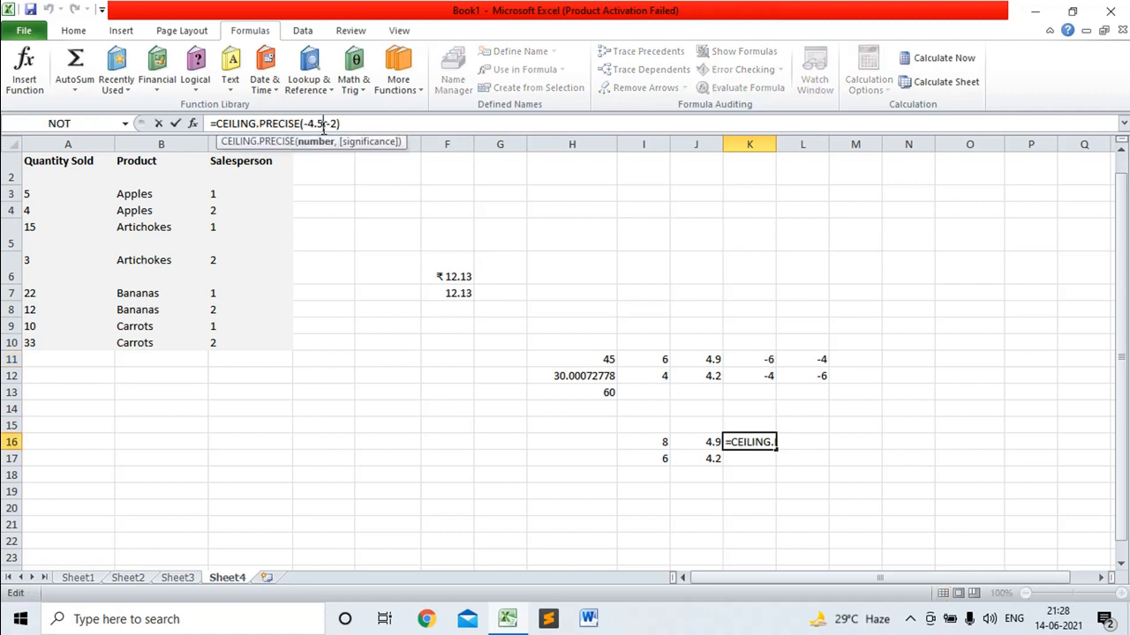
{"action": "key", "text": "BackSpace"}
{"action": "type", "text": "9"}
{"action": "key", "text": "Return"}
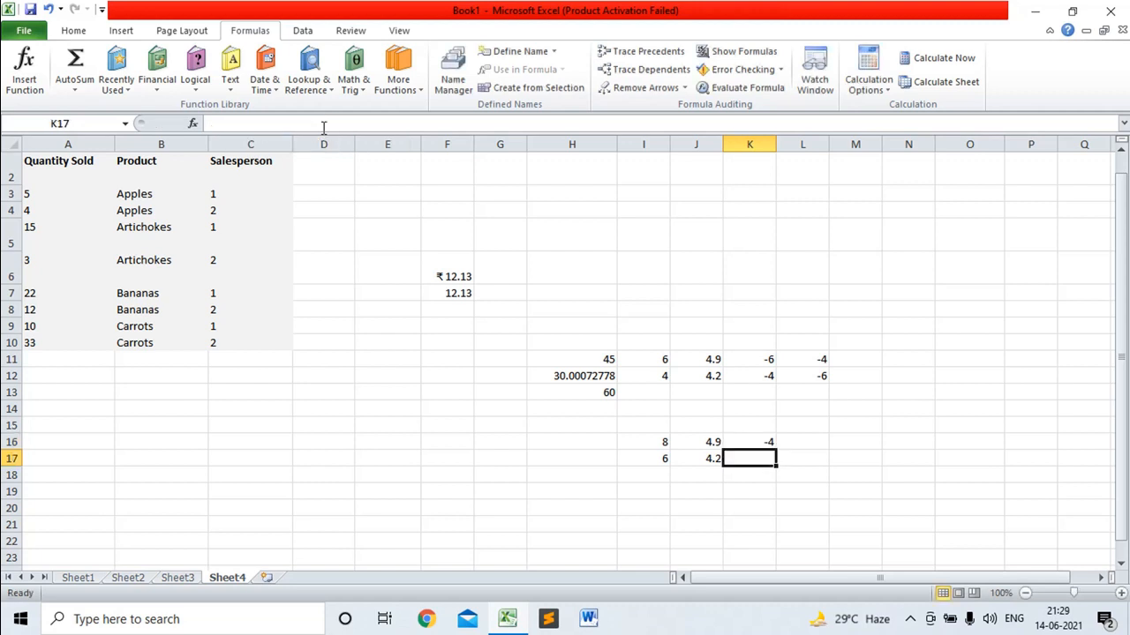
{"action": "left_click", "coordinate": [752, 442]}
{"action": "left_click", "coordinate": [755, 357]}
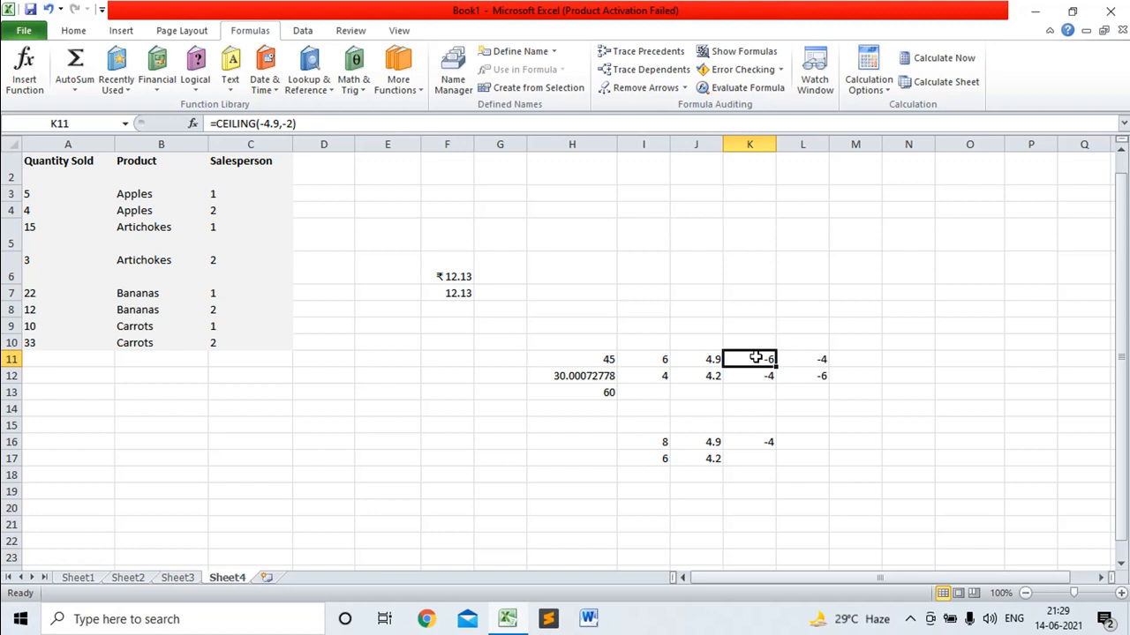
{"action": "left_click", "coordinate": [772, 443]}
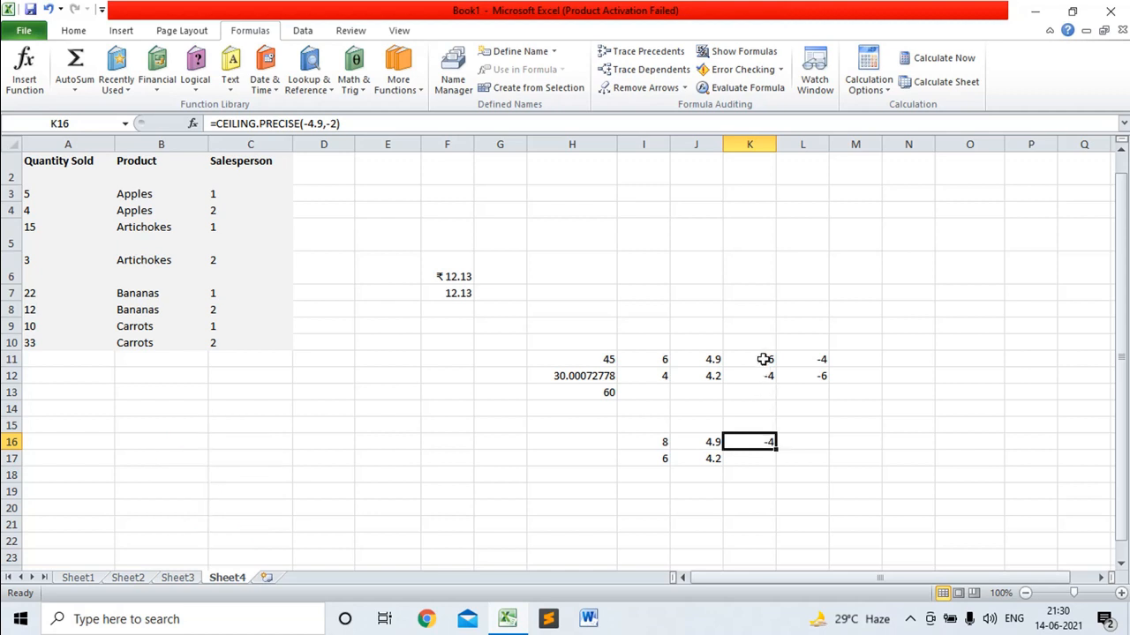
Enter =FLOOR.PRECISE(-4.9,-2) in cell K17, directly below the matching CEILING.PRECISE formula
{"action": "left_click", "coordinate": [763, 460]}
{"action": "type", "text": "=a"}
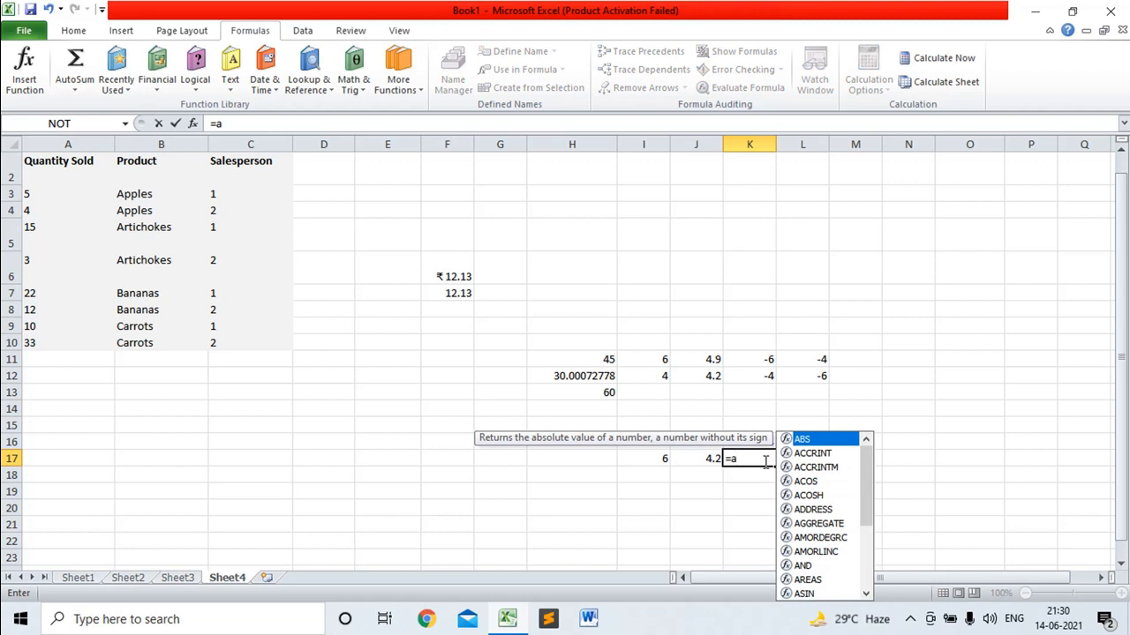
{"action": "key", "text": "BackSpace"}
{"action": "type", "text": "fl"}
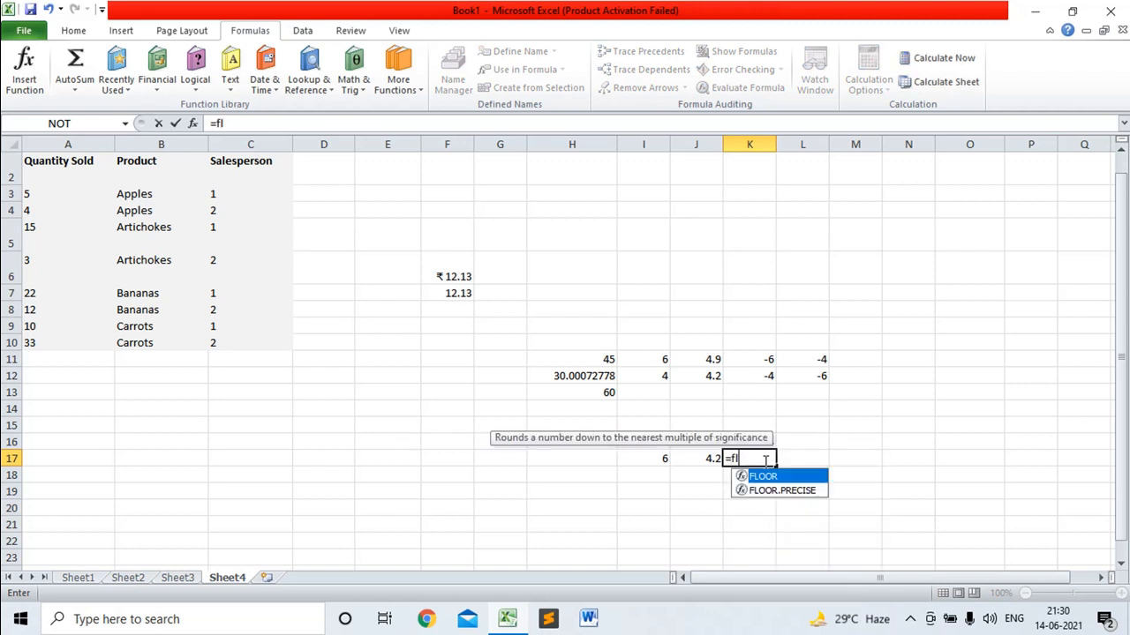
{"action": "type", "text": "oor.p"}
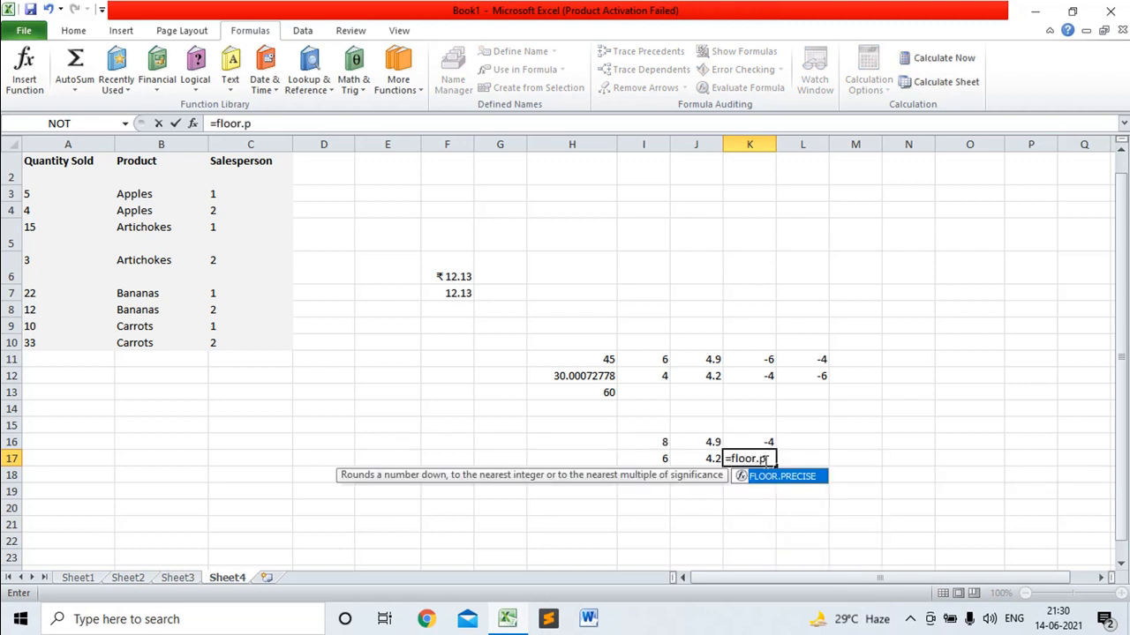
{"action": "double_click", "coordinate": [780, 482]}
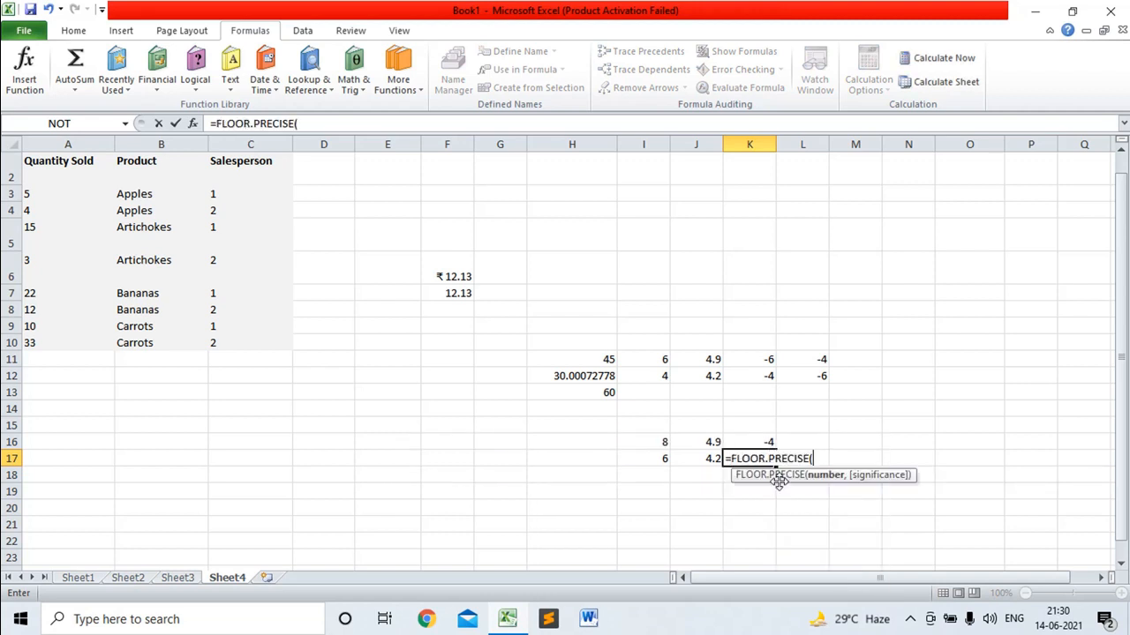
{"action": "type", "text": "-4.9,"}
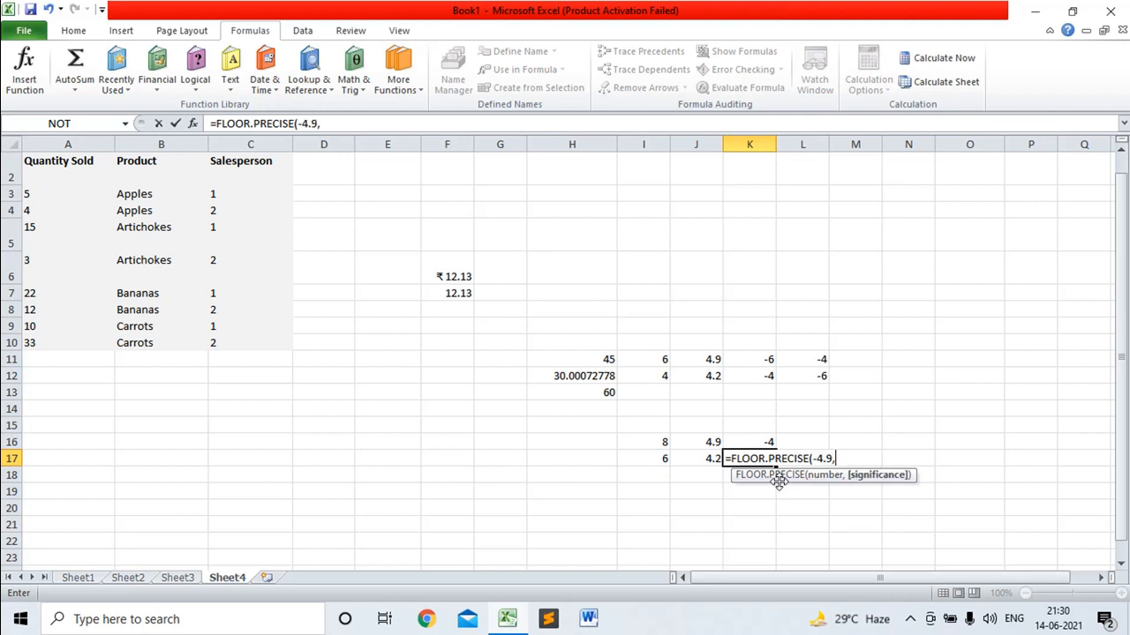
{"action": "type", "text": "-2"}
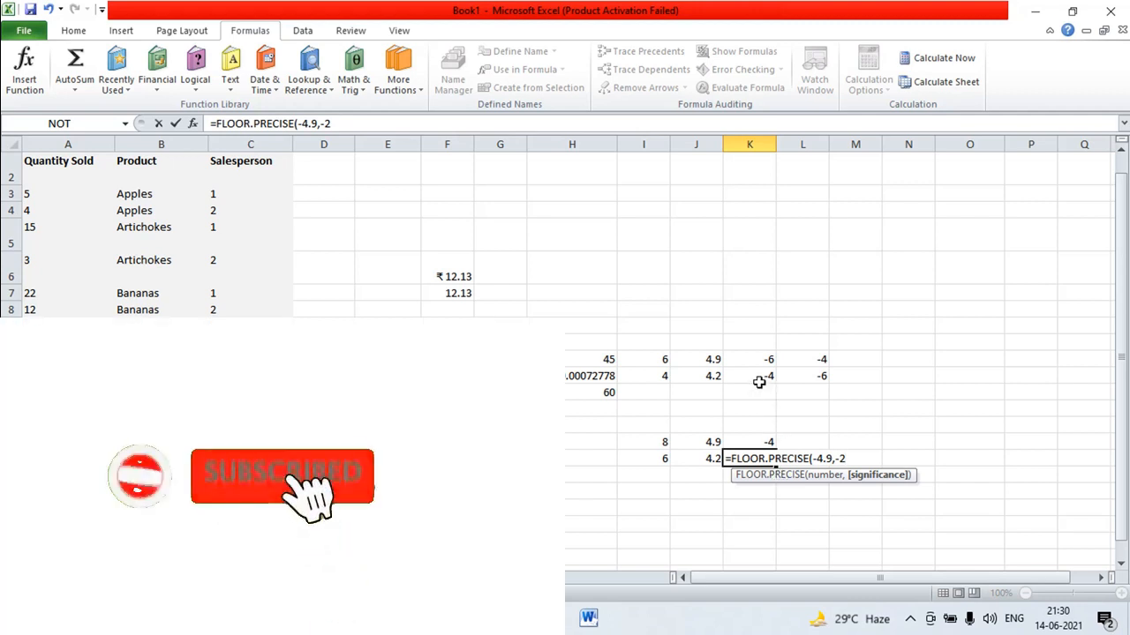
{"action": "type", "text": ")"}
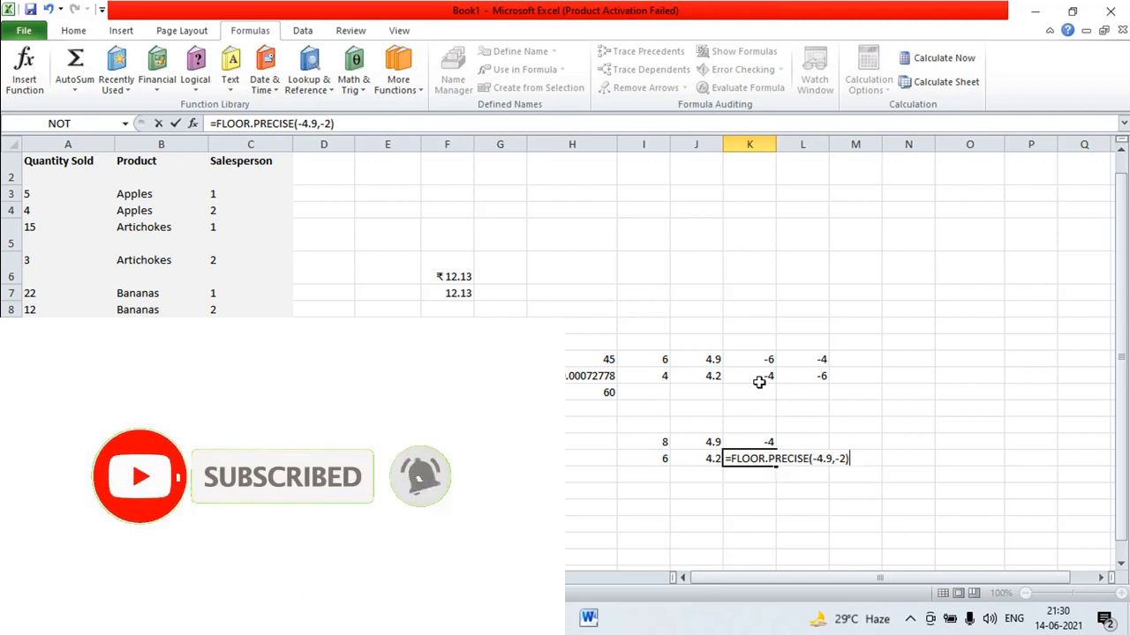
{"action": "key", "text": "Return"}
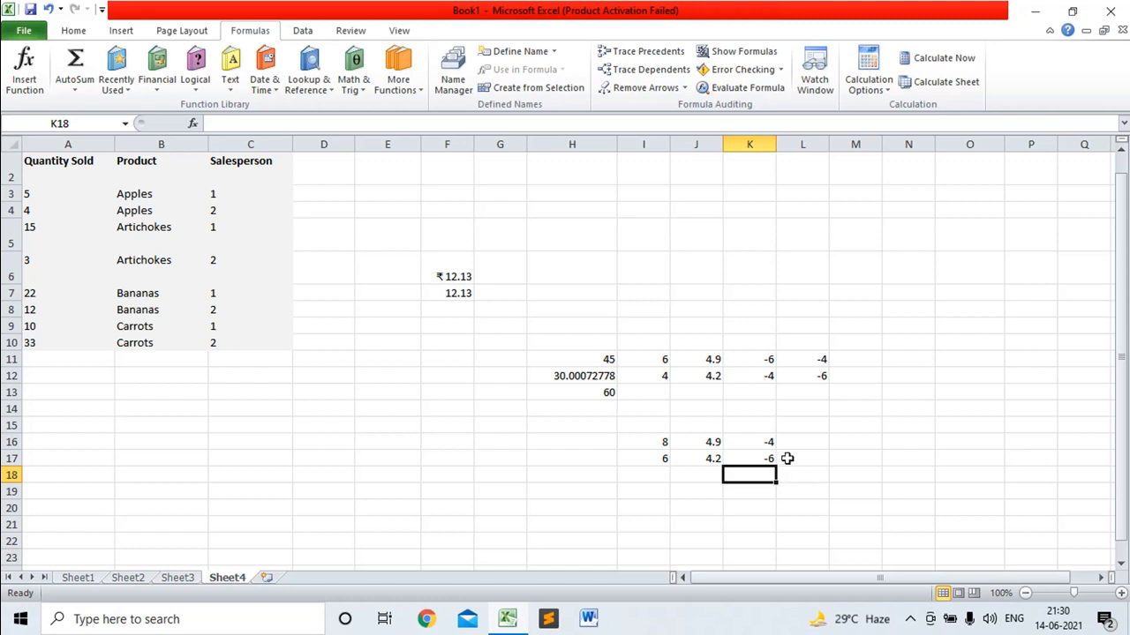
{"action": "left_click", "coordinate": [810, 444]}
{"action": "type", "text": "=a"}
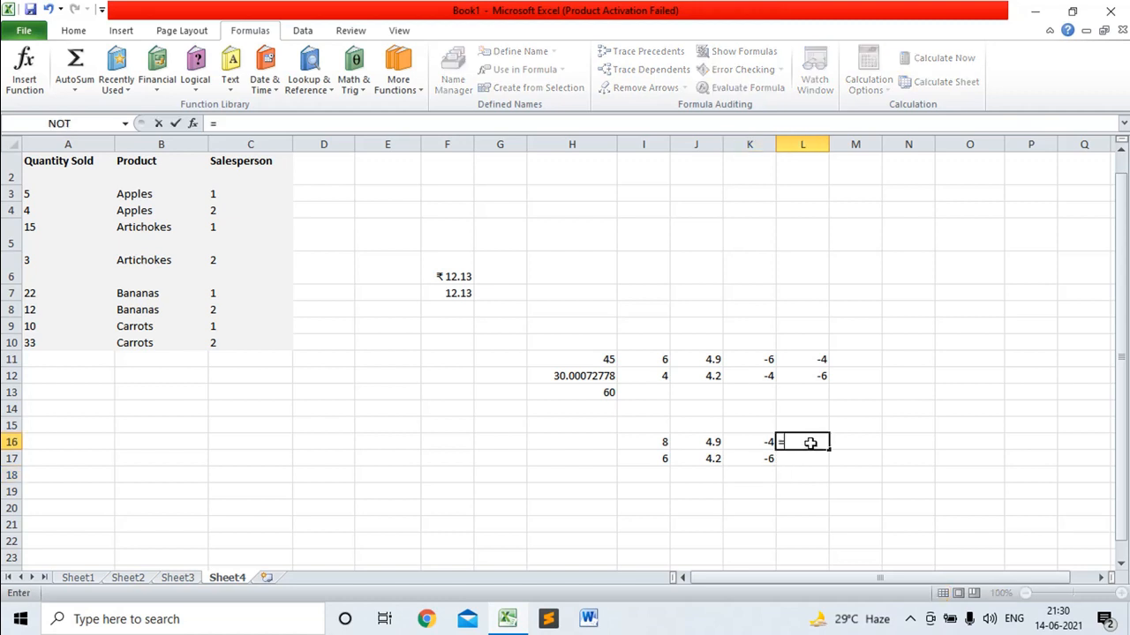
{"action": "key", "text": "BackSpace"}
{"action": "type", "text": "cei"}
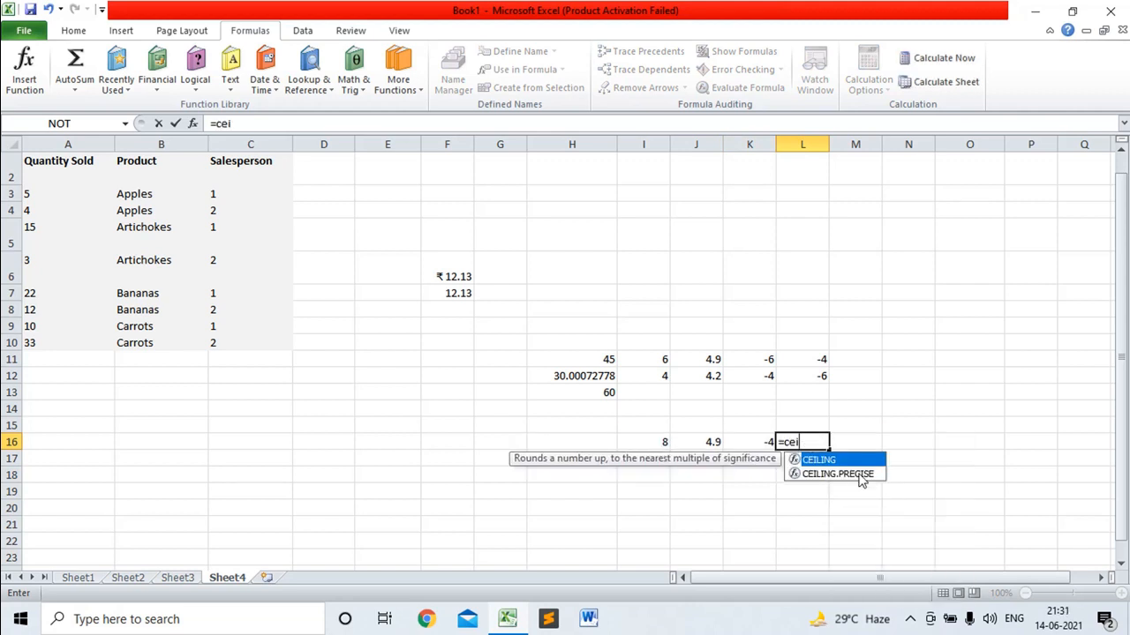
{"action": "double_click", "coordinate": [847, 472]}
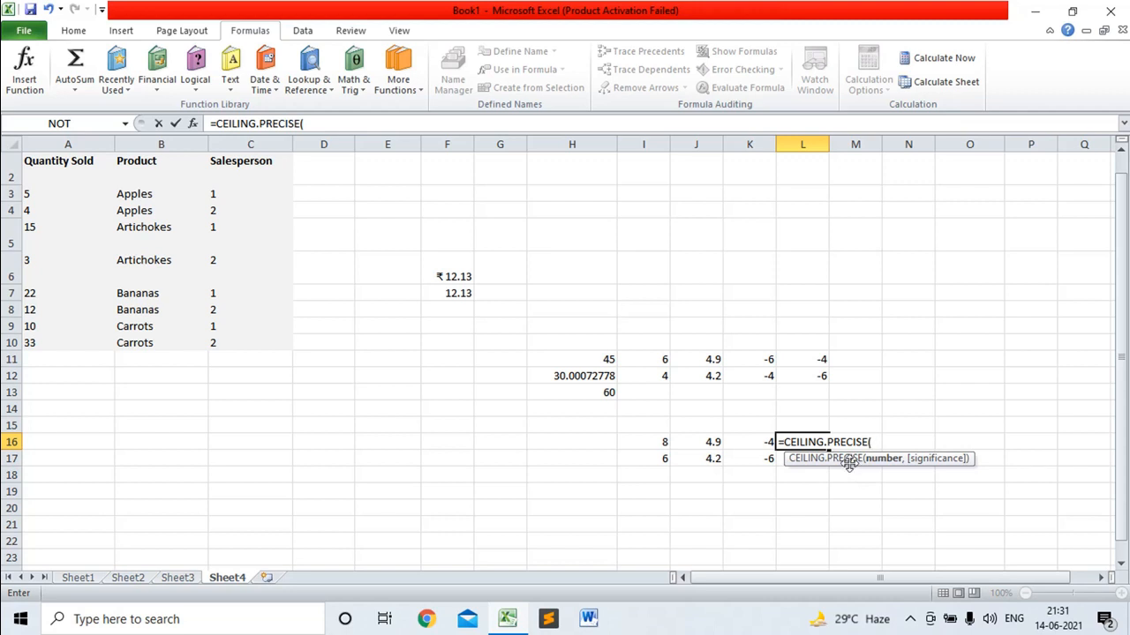
{"action": "key", "text": "BackSpace"}
{"action": "key", "text": "BackSpace"}
{"action": "key", "text": "BackSpace"}
{"action": "key", "text": "BackSpace"}
{"action": "key", "text": "BackSpace"}
{"action": "key", "text": "BackSpace"}
{"action": "key", "text": "BackSpace"}
{"action": "key", "text": "BackSpace"}
{"action": "key", "text": "BackSpace"}
{"action": "key", "text": "BackSpace"}
{"action": "key", "text": "BackSpace"}
{"action": "key", "text": "BackSpace"}
{"action": "key", "text": "BackSpace"}
{"action": "key", "text": "BackSpace"}
{"action": "key", "text": "BackSpace"}
{"action": "key", "text": "BackSpace"}
{"action": "key", "text": "BackSpace"}
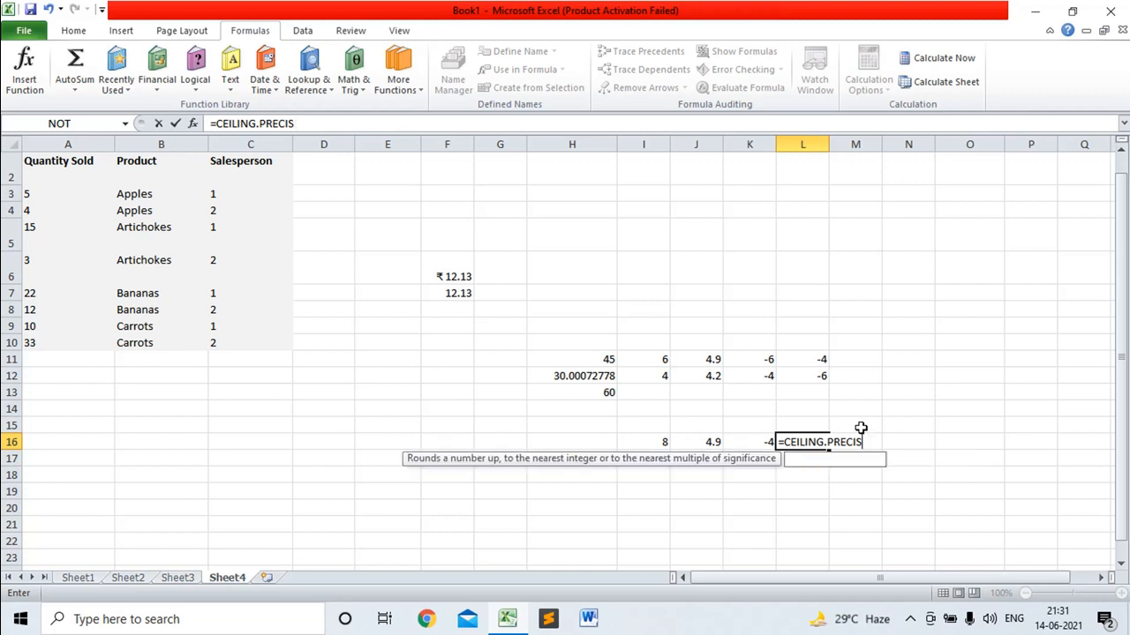
Enter =CEILING.PRECISE(-4.5,2) in cell L16, reusing the number and significance of the CEILING formula in L11
{"action": "left_click", "coordinate": [819, 359]}
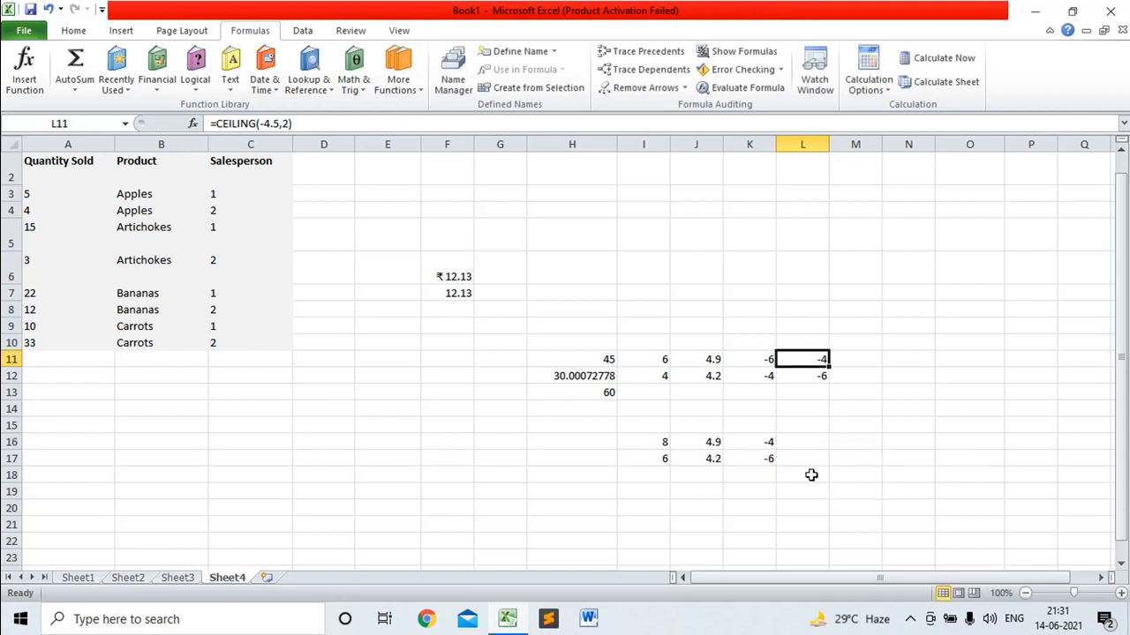
{"action": "left_click", "coordinate": [802, 446]}
{"action": "type", "text": "="}
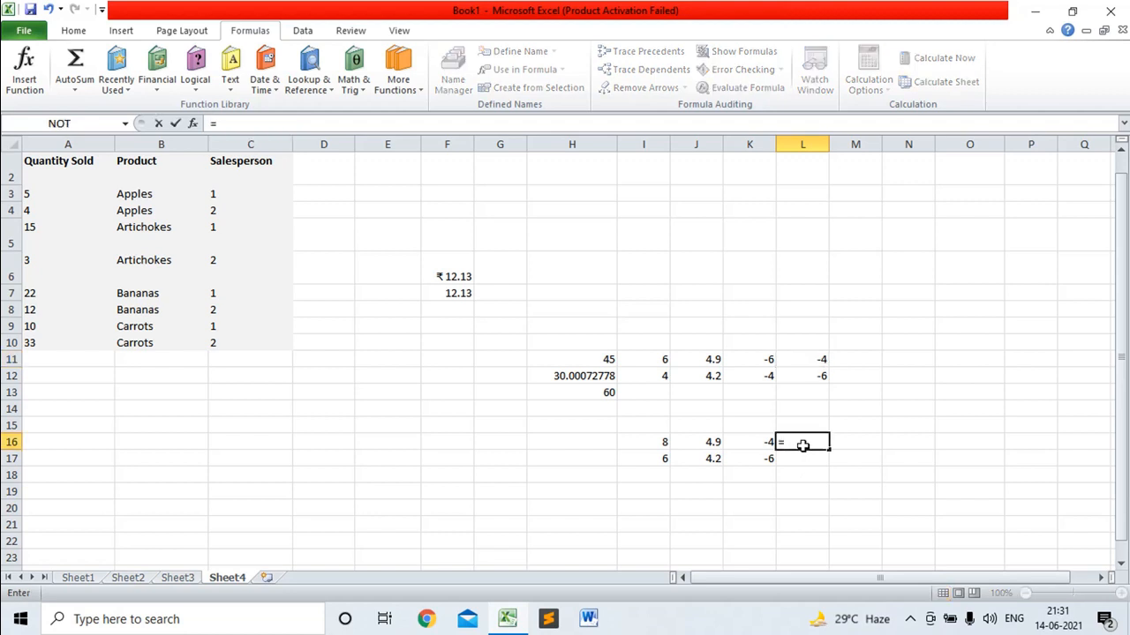
{"action": "type", "text": "ceiling"}
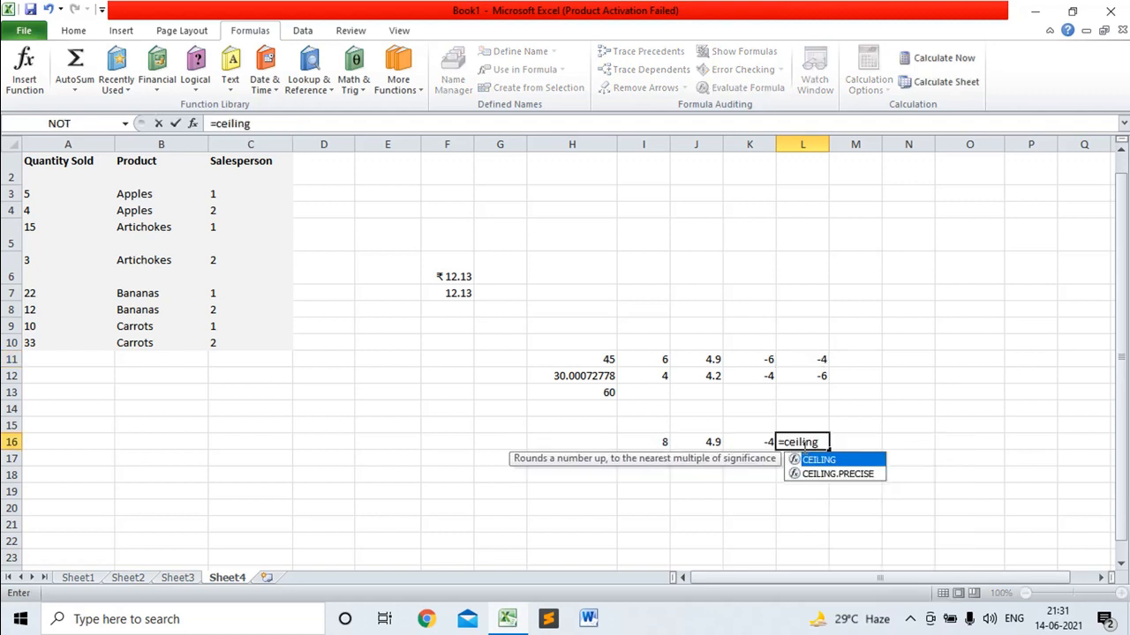
{"action": "double_click", "coordinate": [862, 471]}
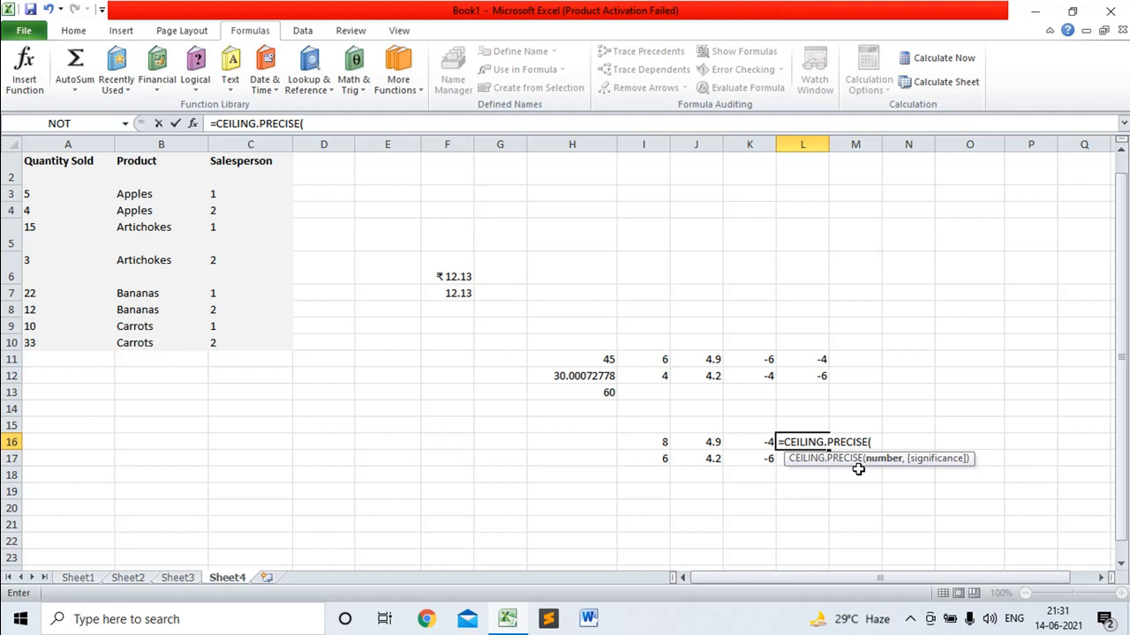
{"action": "type", "text": "-4.5,2"}
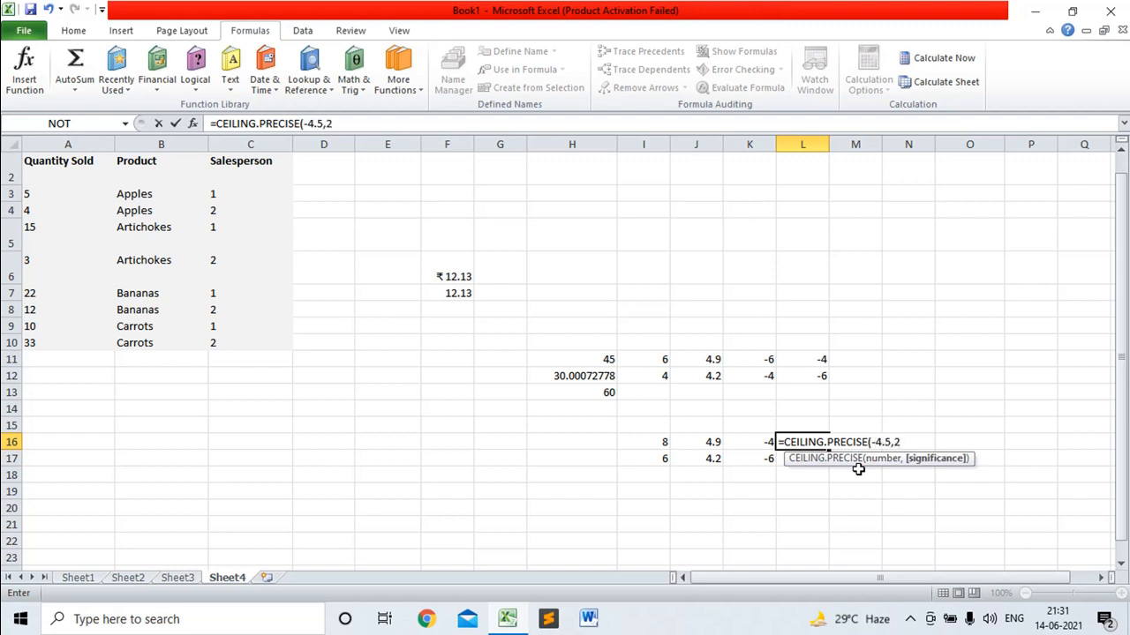
{"action": "type", "text": ")"}
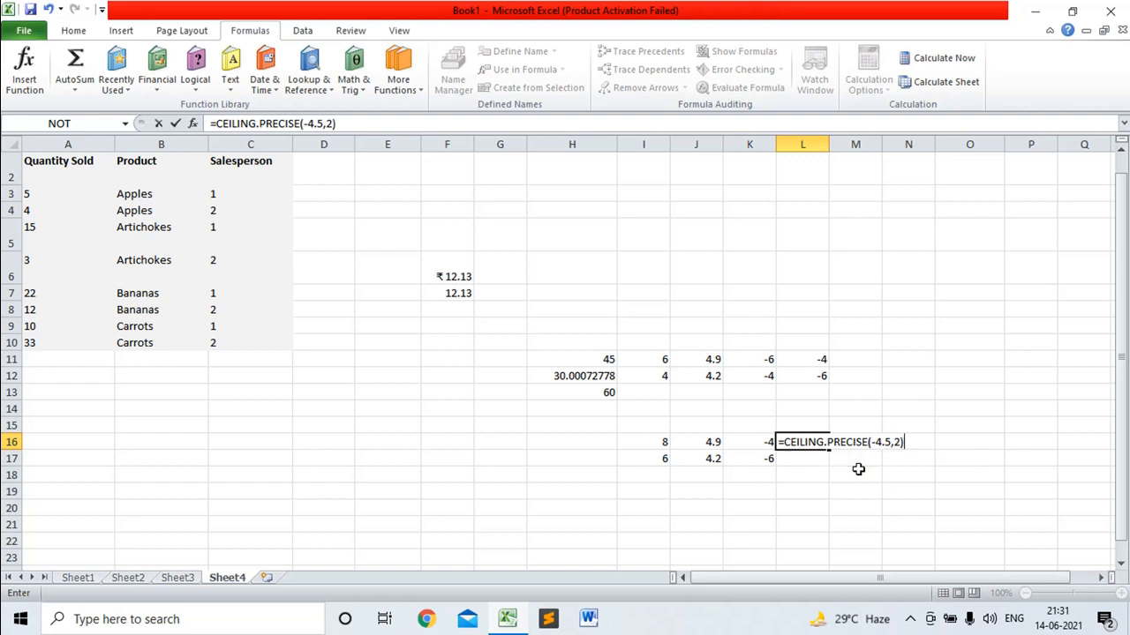
{"action": "key", "text": "Return"}
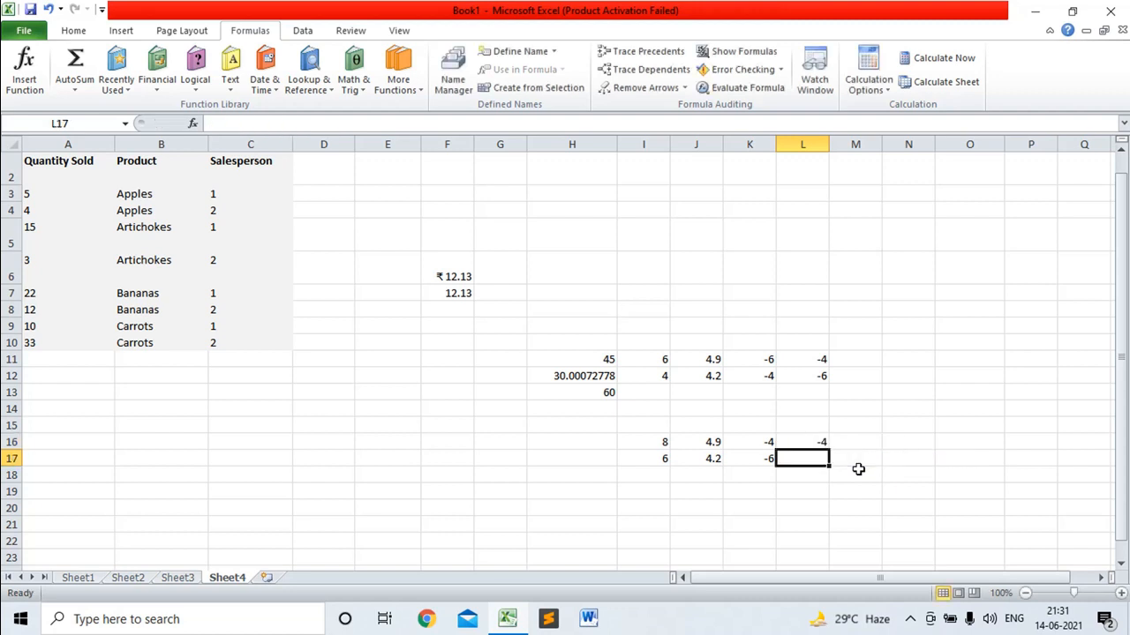
{"action": "left_click", "coordinate": [816, 439]}
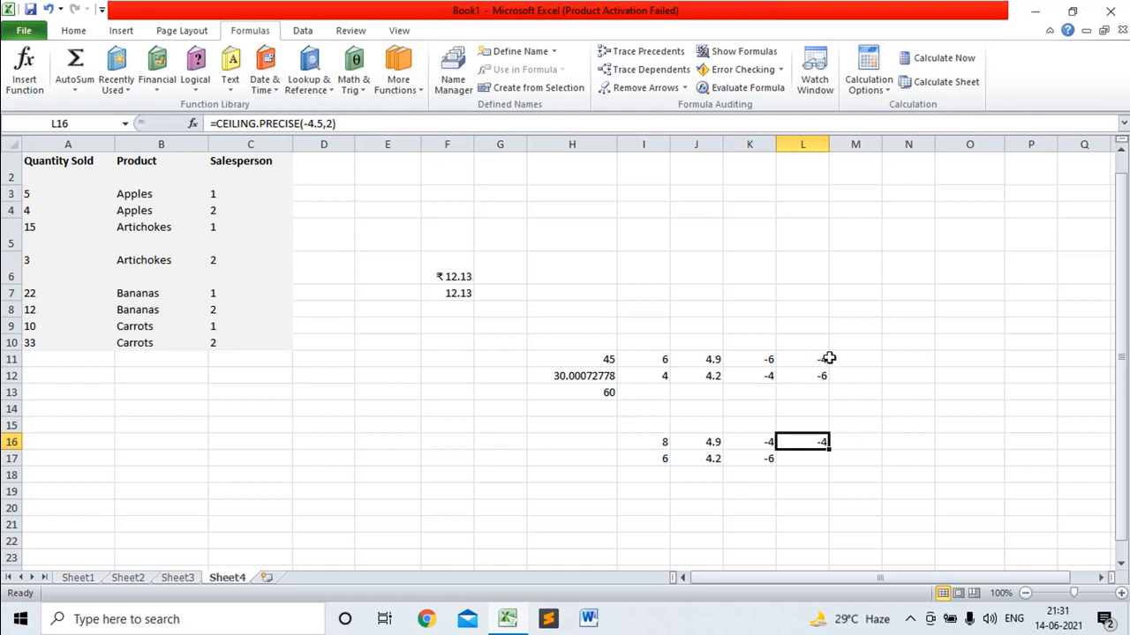
Enter =FLOOR.PRECISE(-4.5,2) in cell L17, directly below the matching CEILING.PRECISE formula
{"action": "left_click", "coordinate": [801, 459]}
{"action": "type", "text": "="}
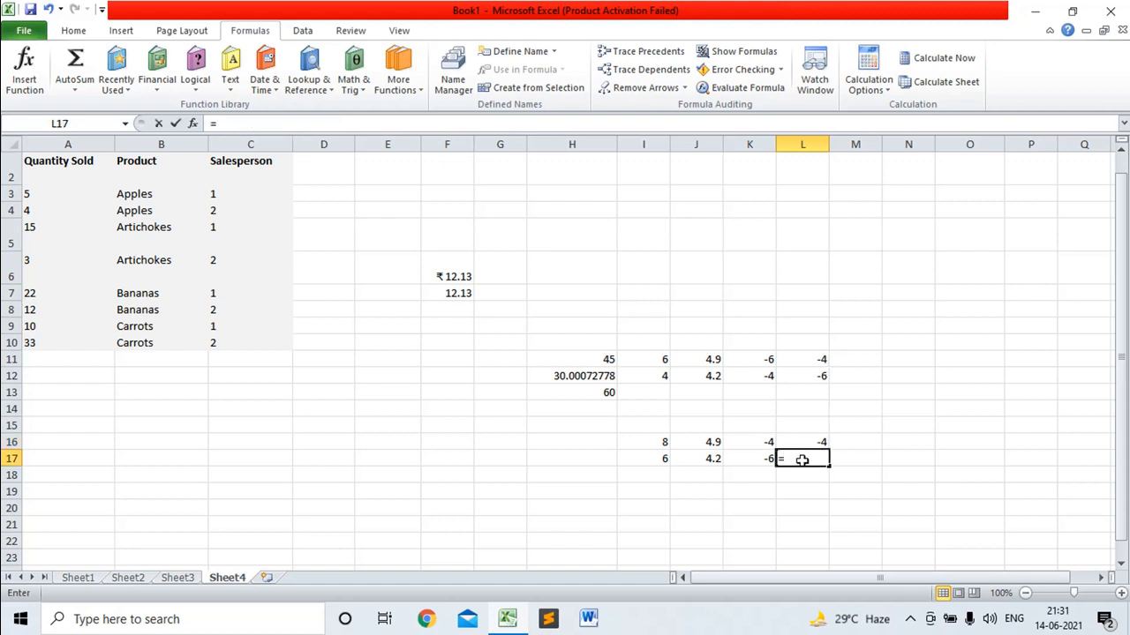
{"action": "type", "text": "floor."}
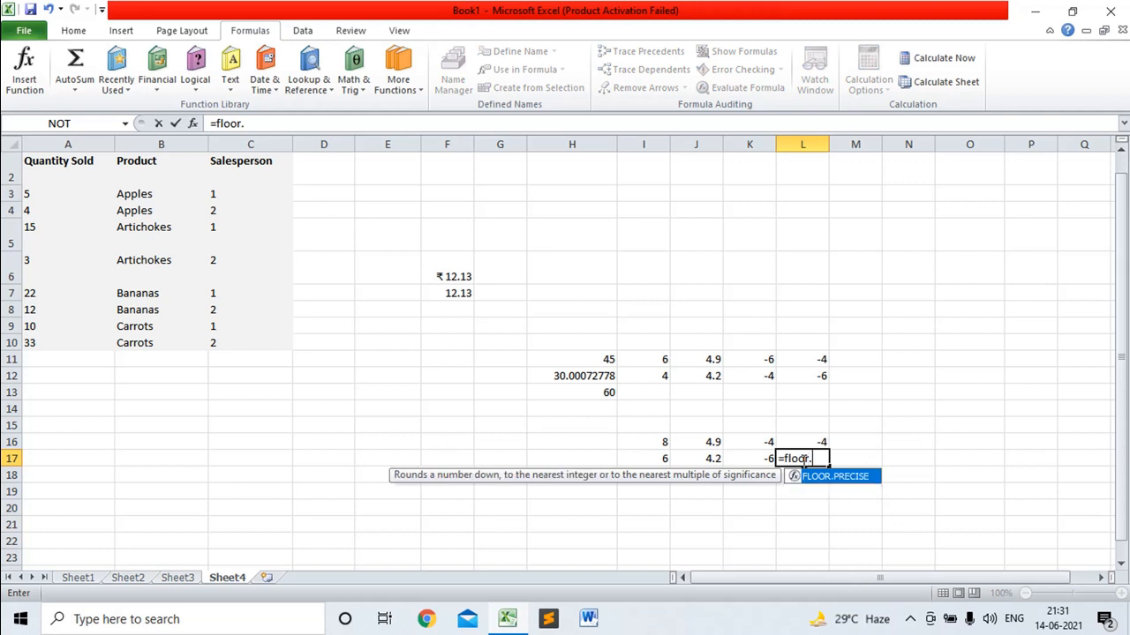
{"action": "type", "text": "precise"}
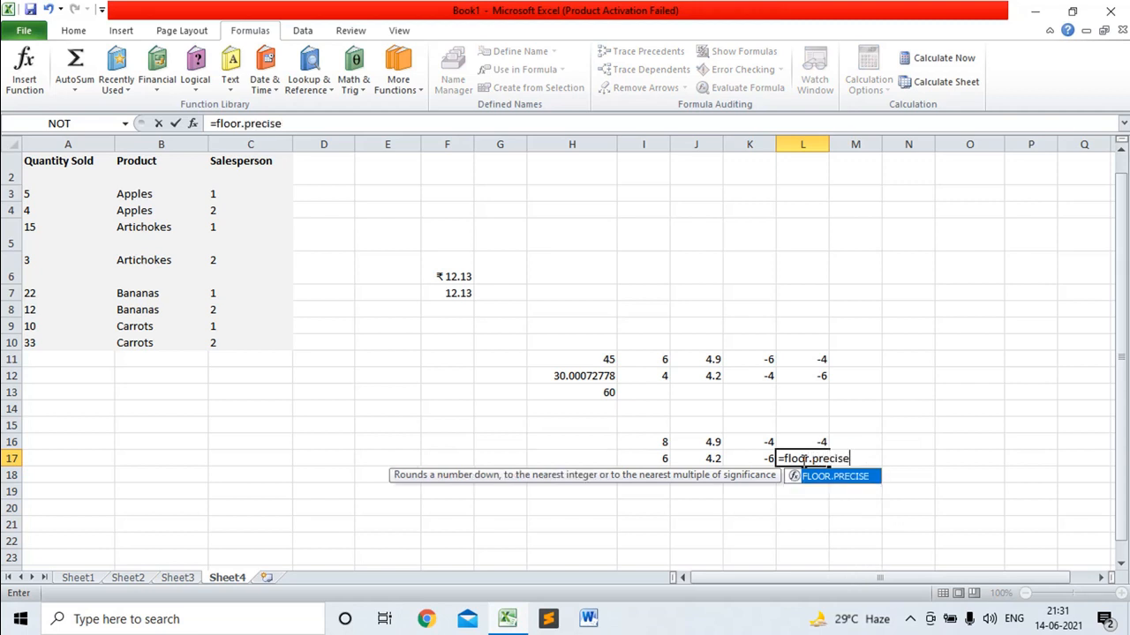
{"action": "type", "text": "(-4.5,"}
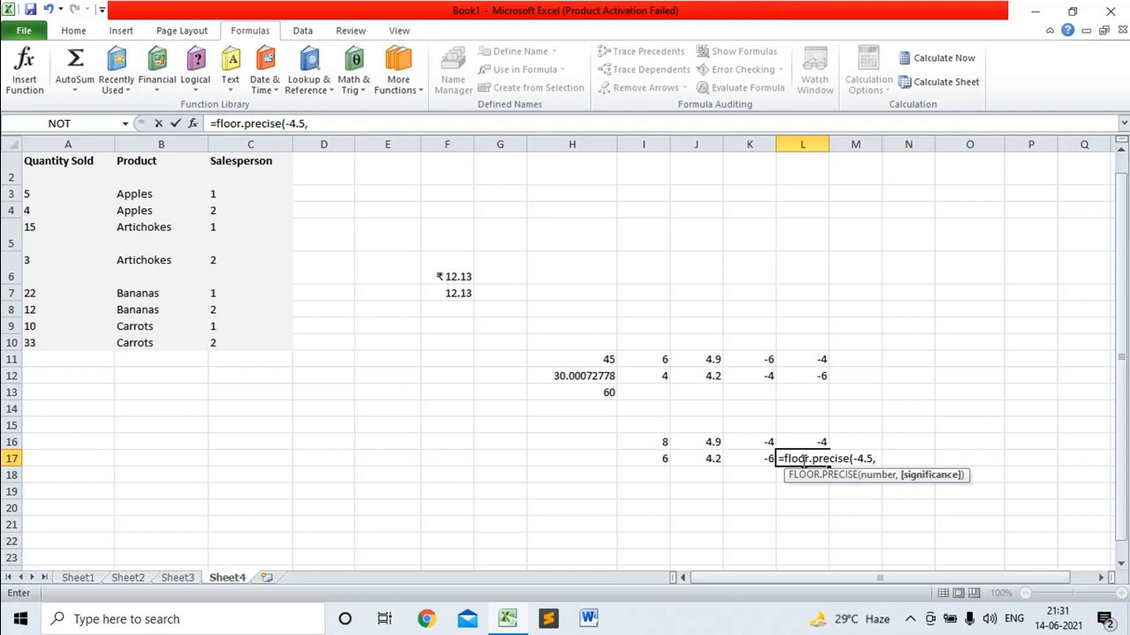
{"action": "type", "text": "2)"}
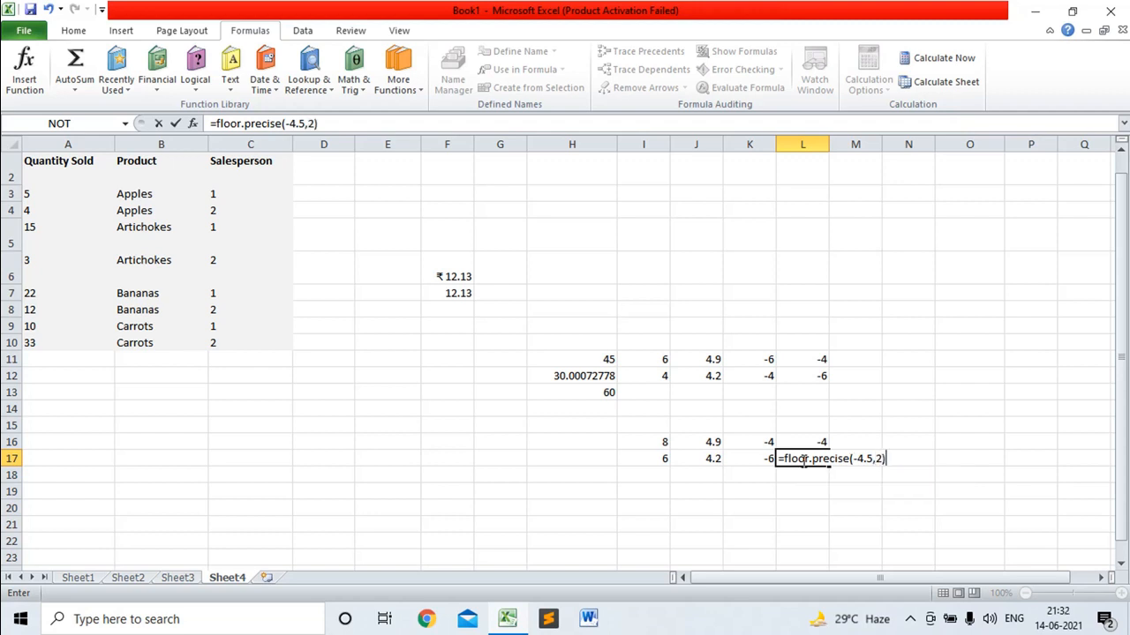
{"action": "key", "text": "Return"}
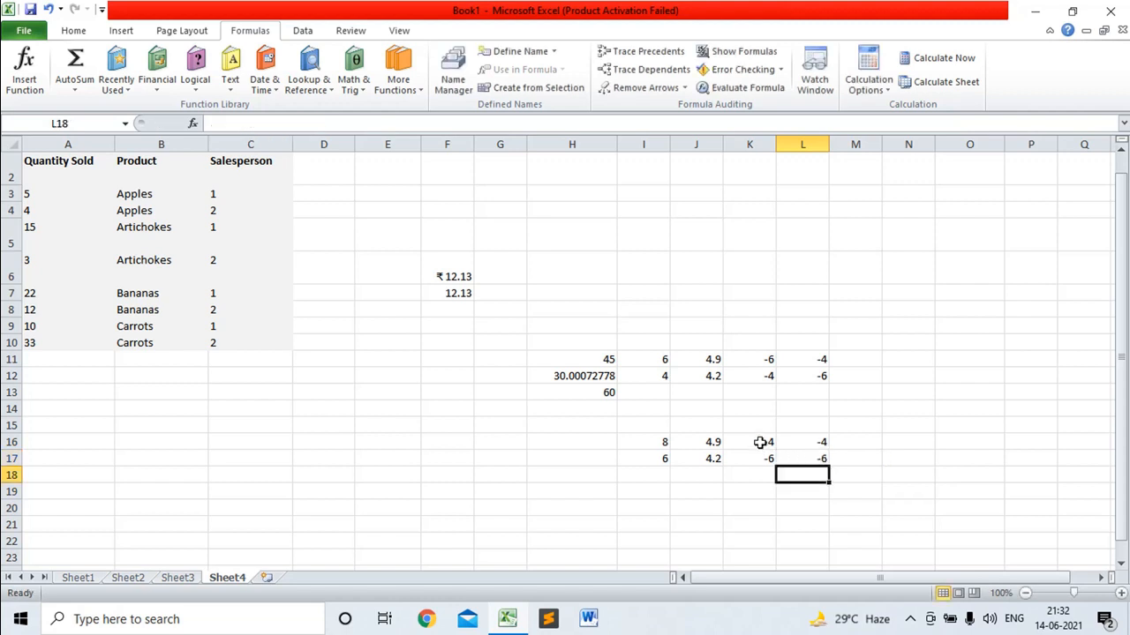
Review the PRECISE formulas with negative significance in K16:K17 and clear all example formulas from the range I11:L18
{"action": "left_click", "coordinate": [758, 442]}
{"action": "left_click_drag", "start_coordinate": [761, 456], "coordinate": [761, 456]}
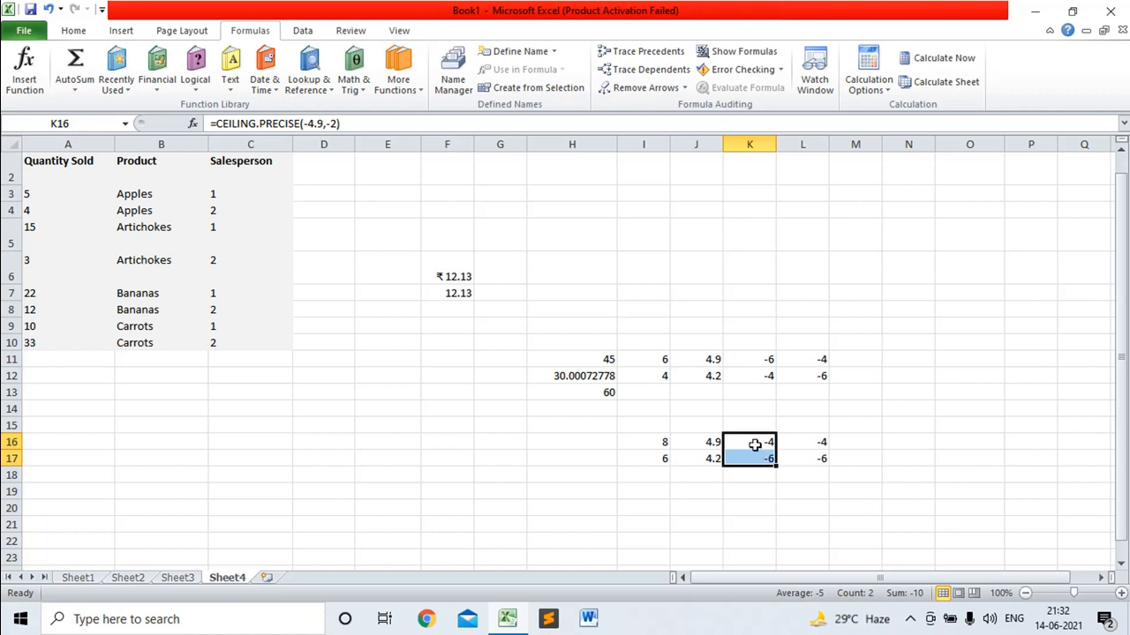
{"action": "left_click", "coordinate": [754, 444]}
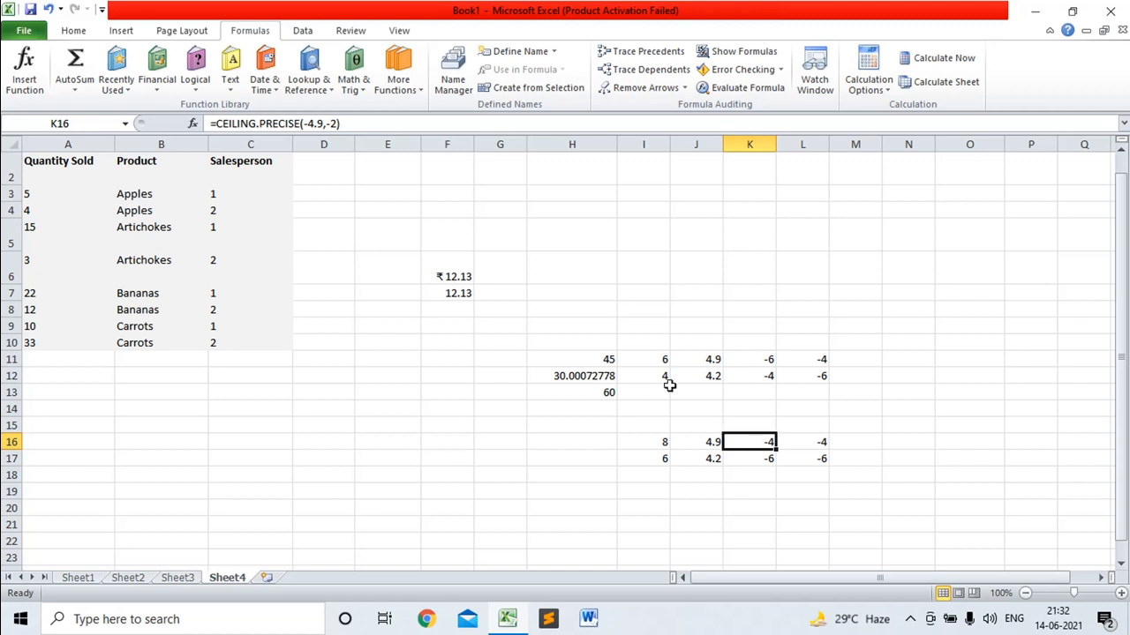
{"action": "left_click_drag", "start_coordinate": [649, 357], "coordinate": [826, 472]}
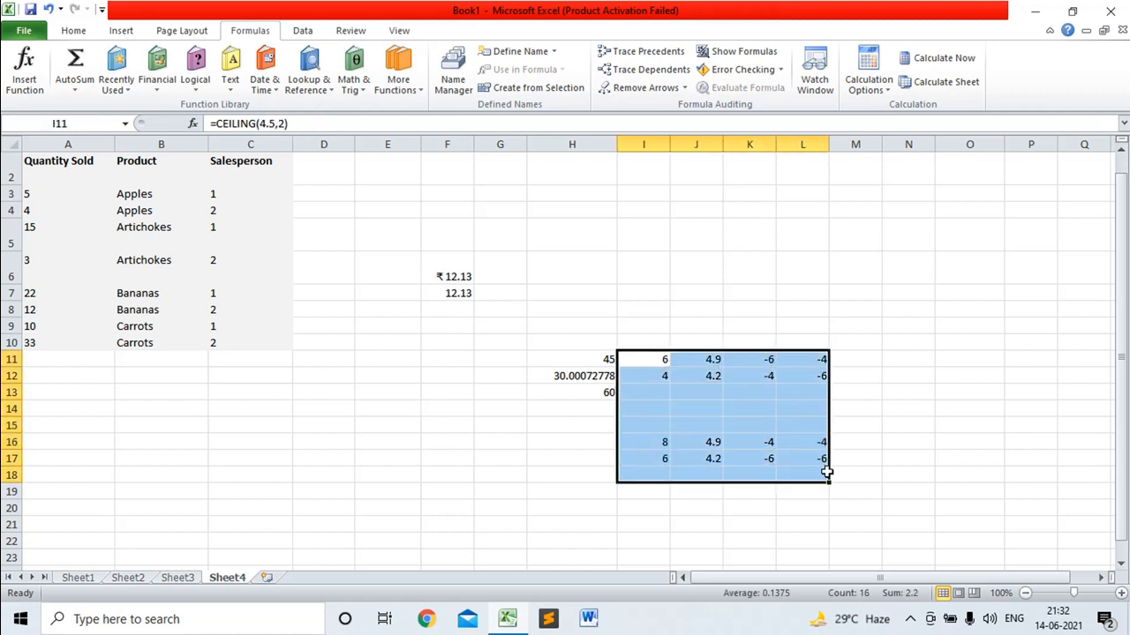
{"action": "key", "text": "Delete"}
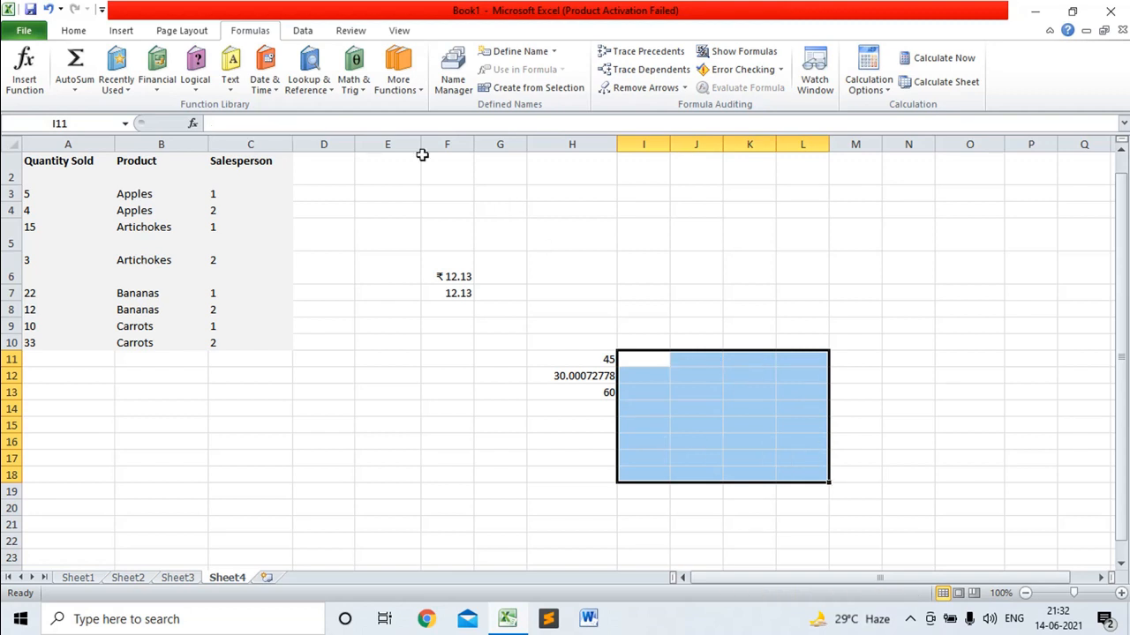
Look up COMBIN among the math functions and enter =COMBIN(5,2) in cell G16
{"action": "left_click", "coordinate": [358, 97]}
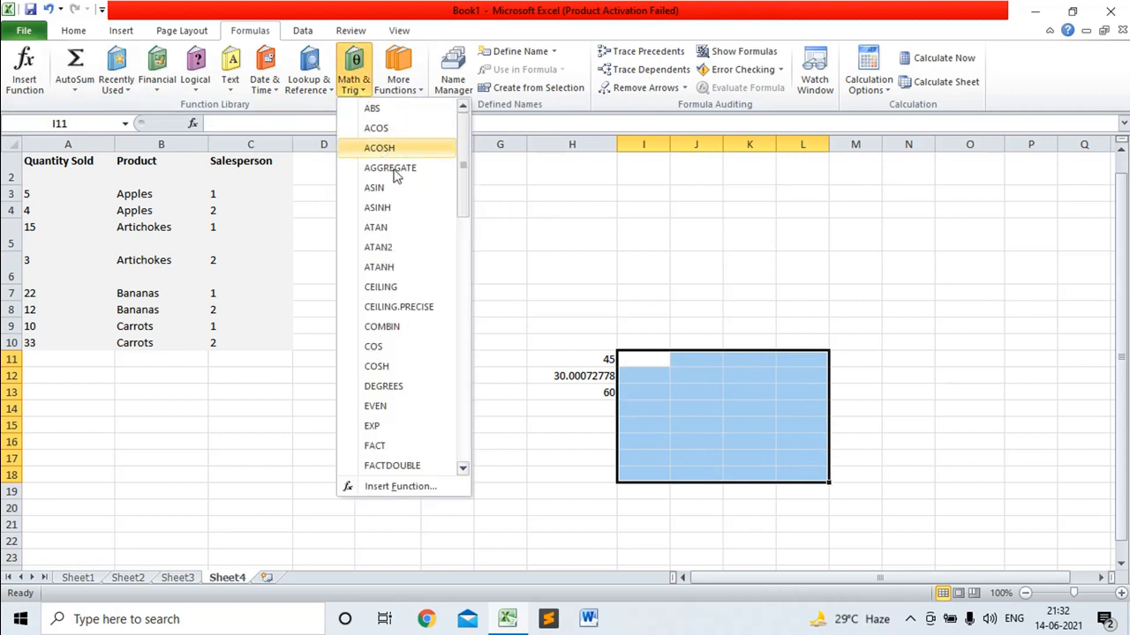
{"action": "left_click_drag", "start_coordinate": [466, 199], "coordinate": [466, 240]}
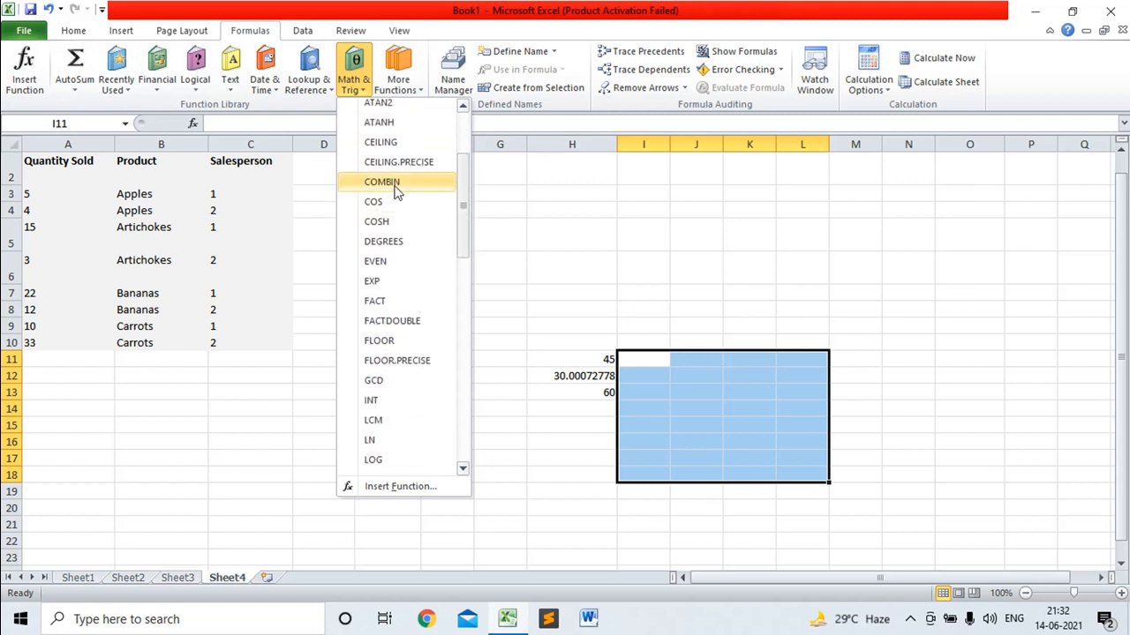
{"action": "left_click", "coordinate": [494, 444]}
{"action": "left_click", "coordinate": [481, 442]}
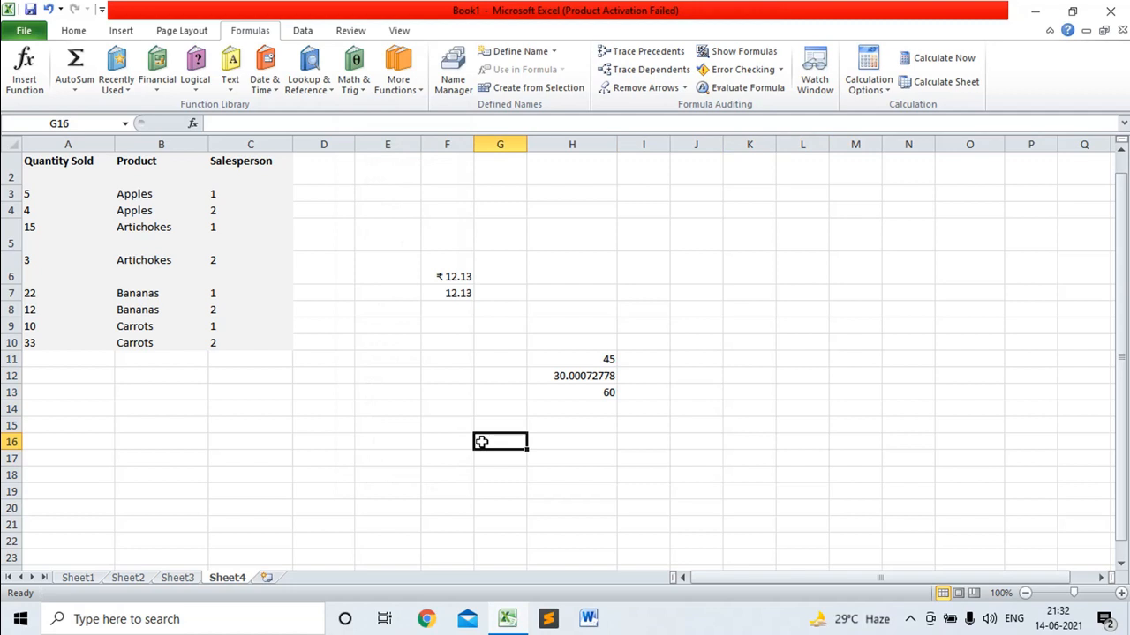
{"action": "type", "text": "=comb"}
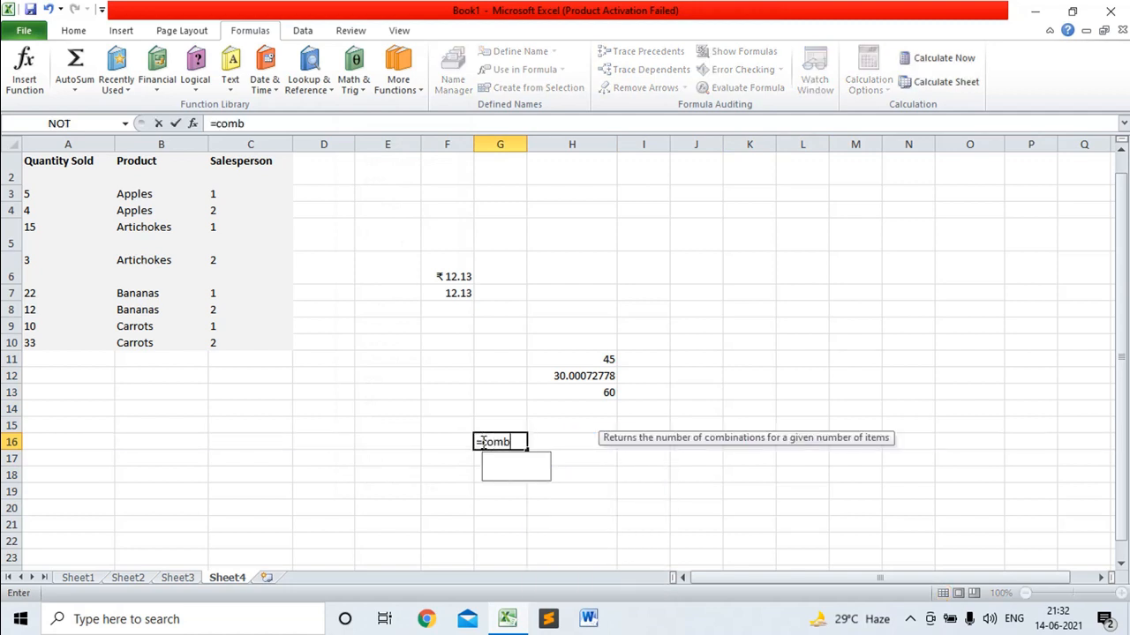
{"action": "type", "text": "in("}
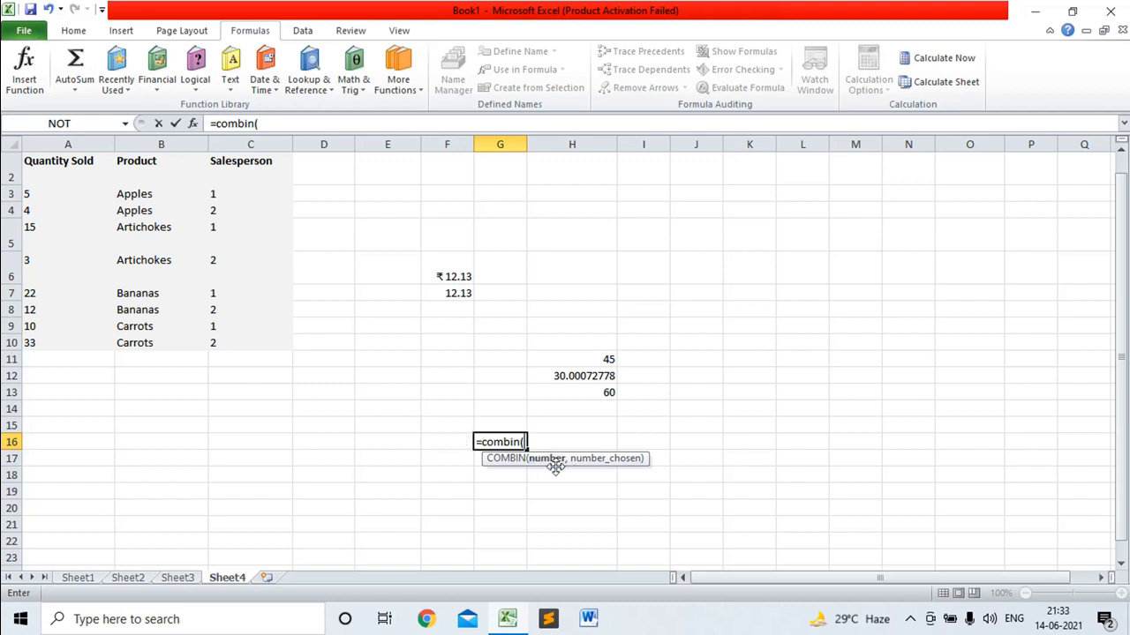
{"action": "type", "text": "5,2"}
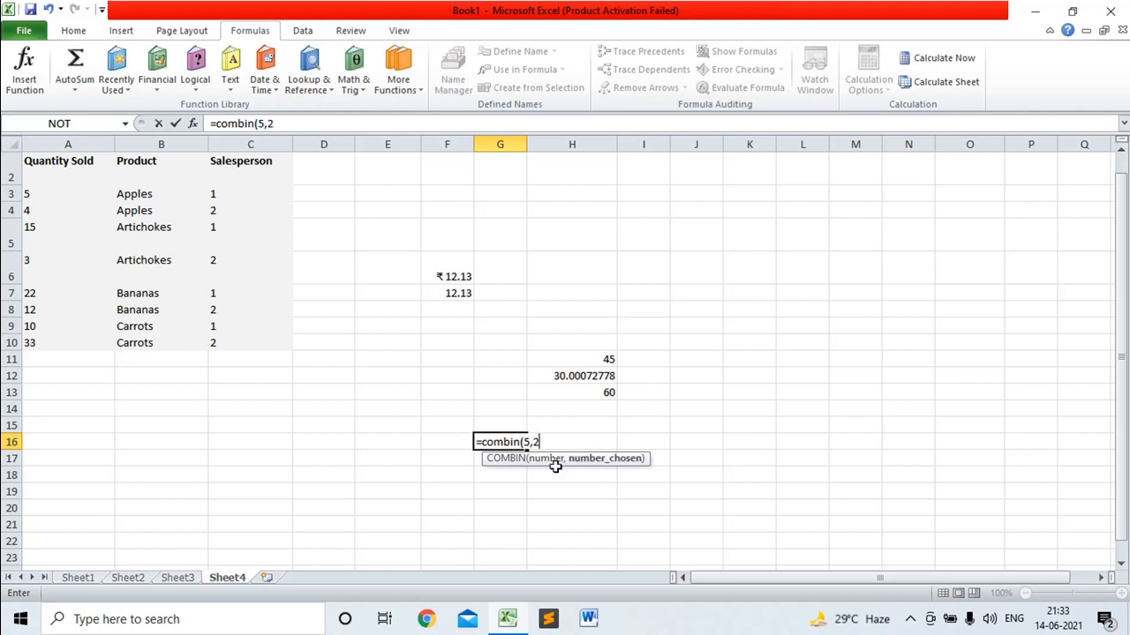
{"action": "type", "text": ")"}
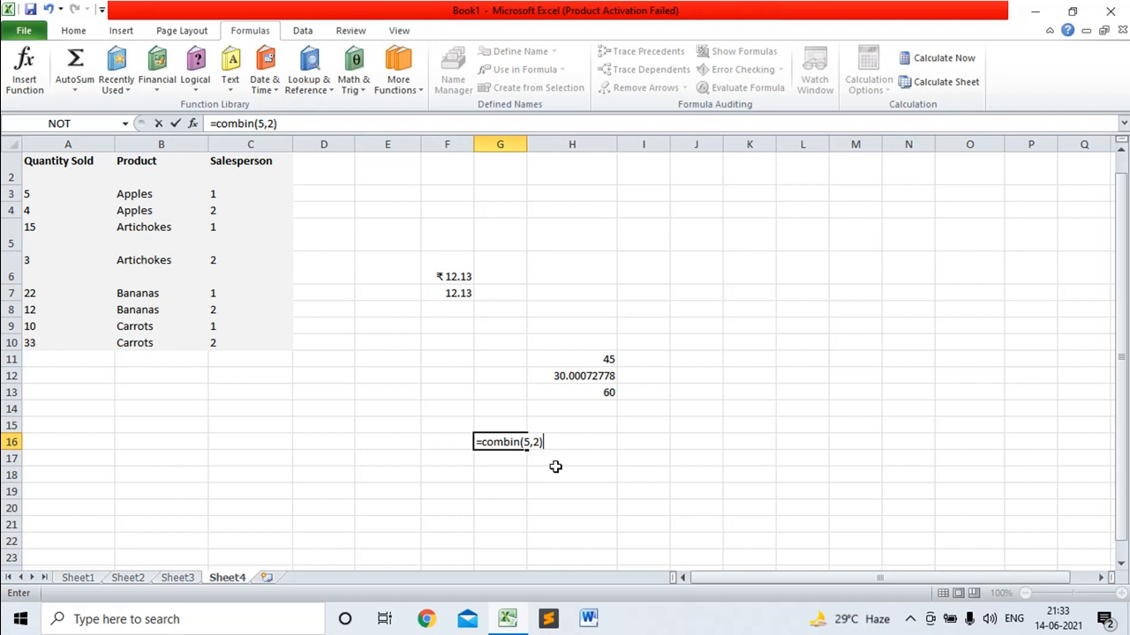
{"action": "key", "text": "Return"}
{"action": "left_click", "coordinate": [504, 441]}
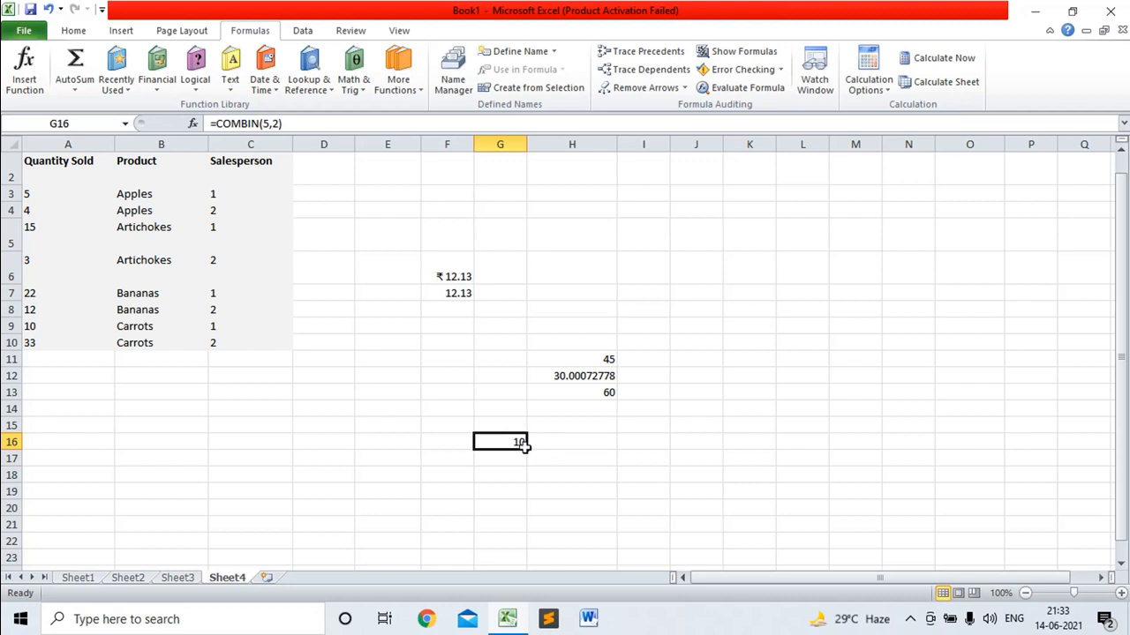
{"action": "left_click", "coordinate": [557, 443]}
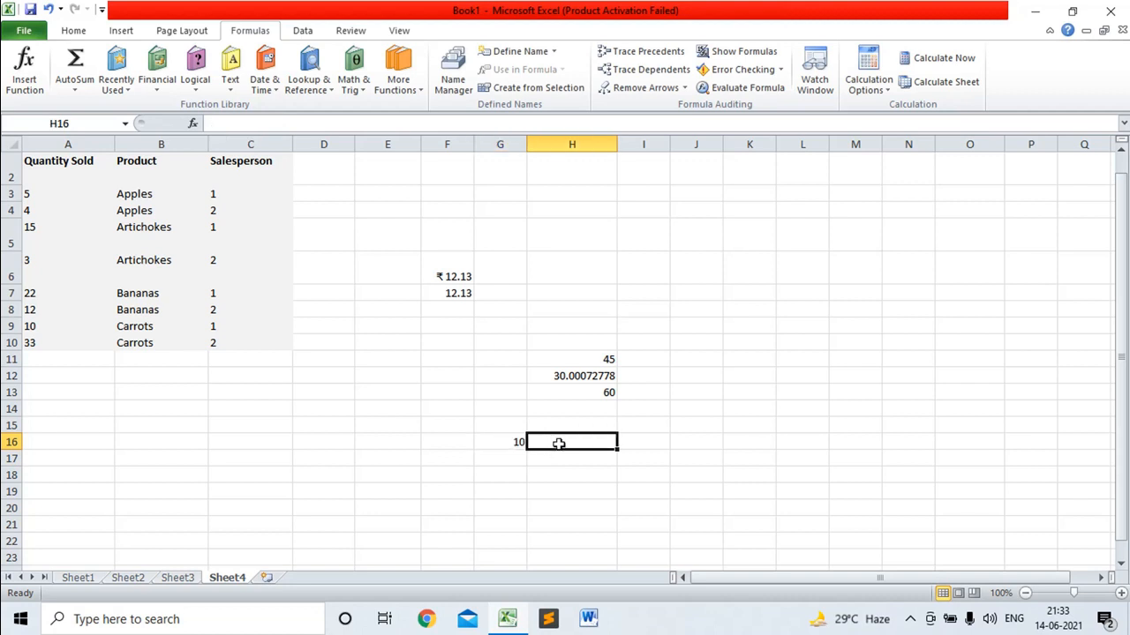
{"action": "left_click", "coordinate": [508, 457]}
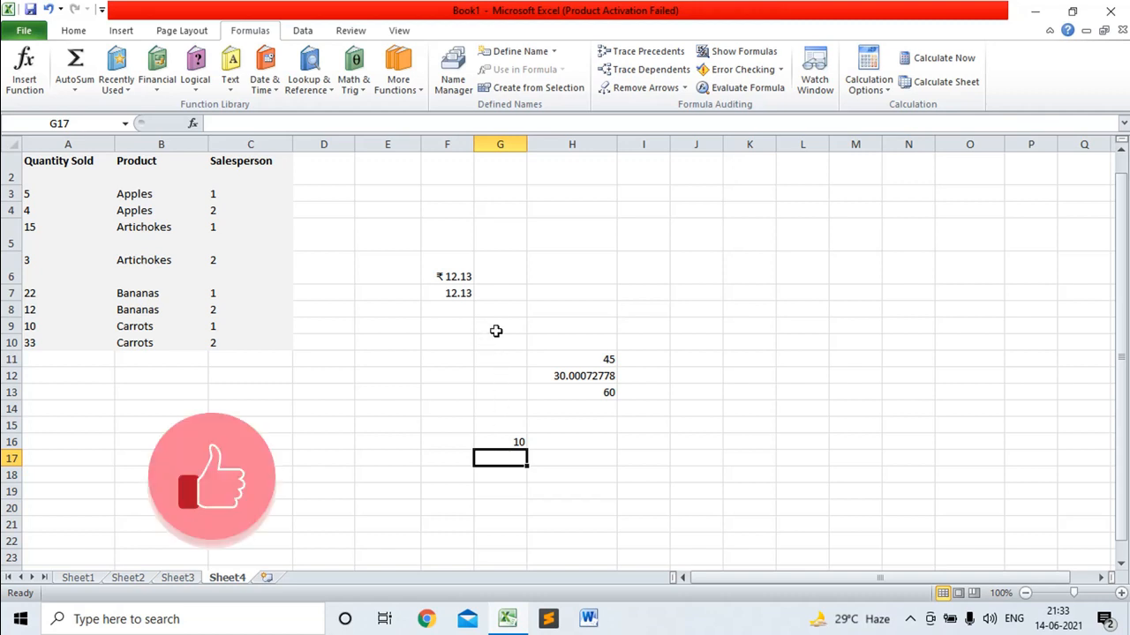
Look up DEGREES among the math functions and enter =DEGREES(PI()/3) in cell H16
{"action": "left_click", "coordinate": [361, 90]}
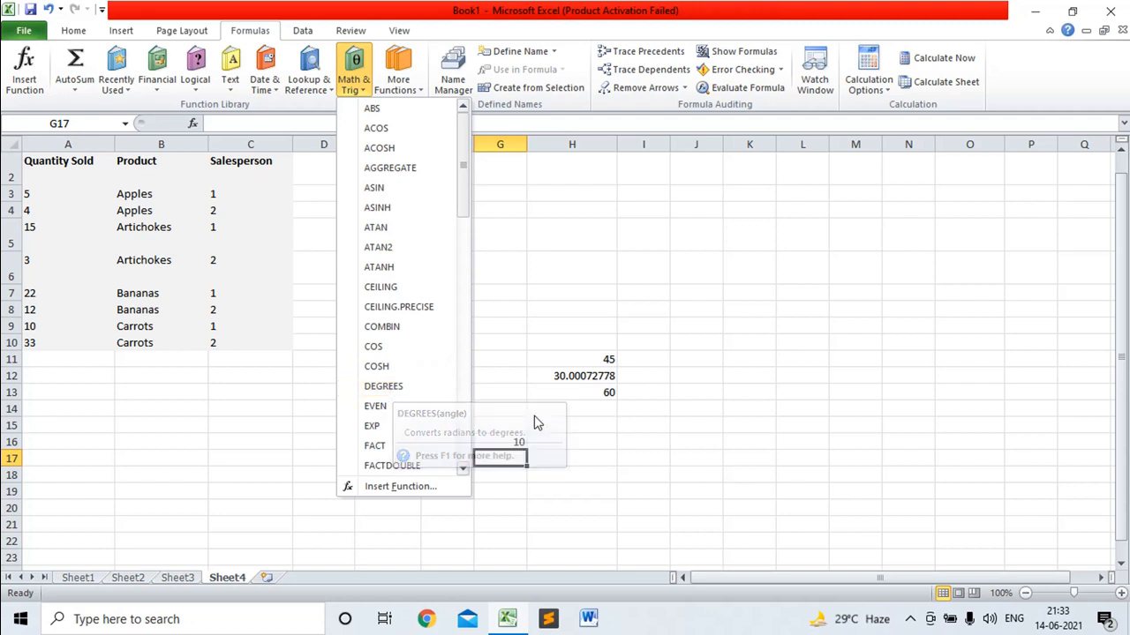
{"action": "left_click", "coordinate": [582, 439]}
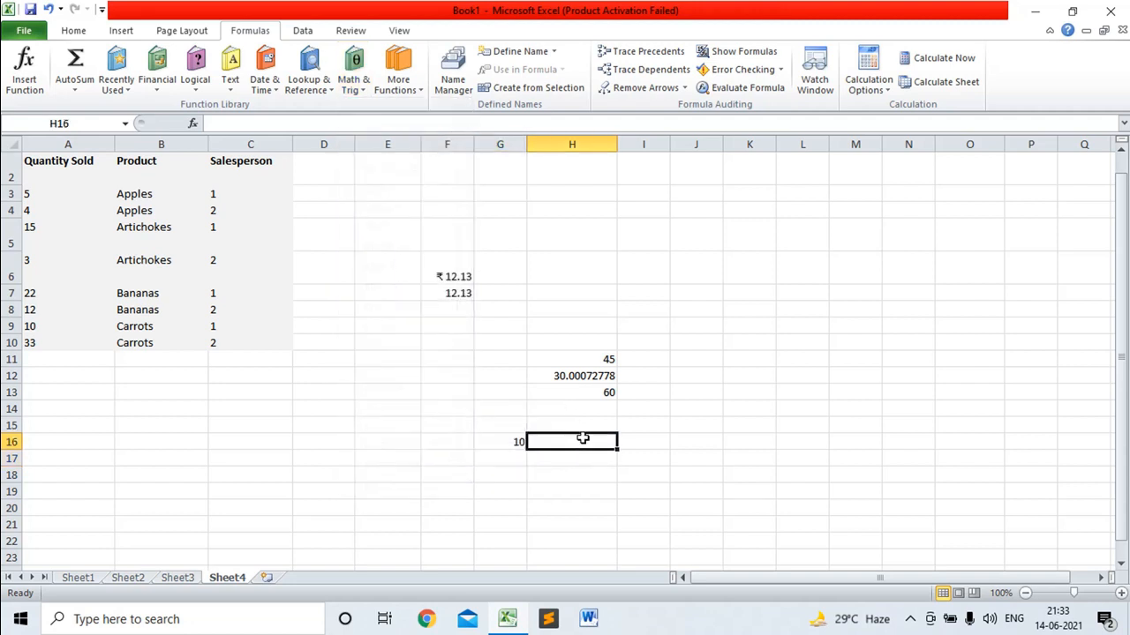
{"action": "type", "text": "=de"}
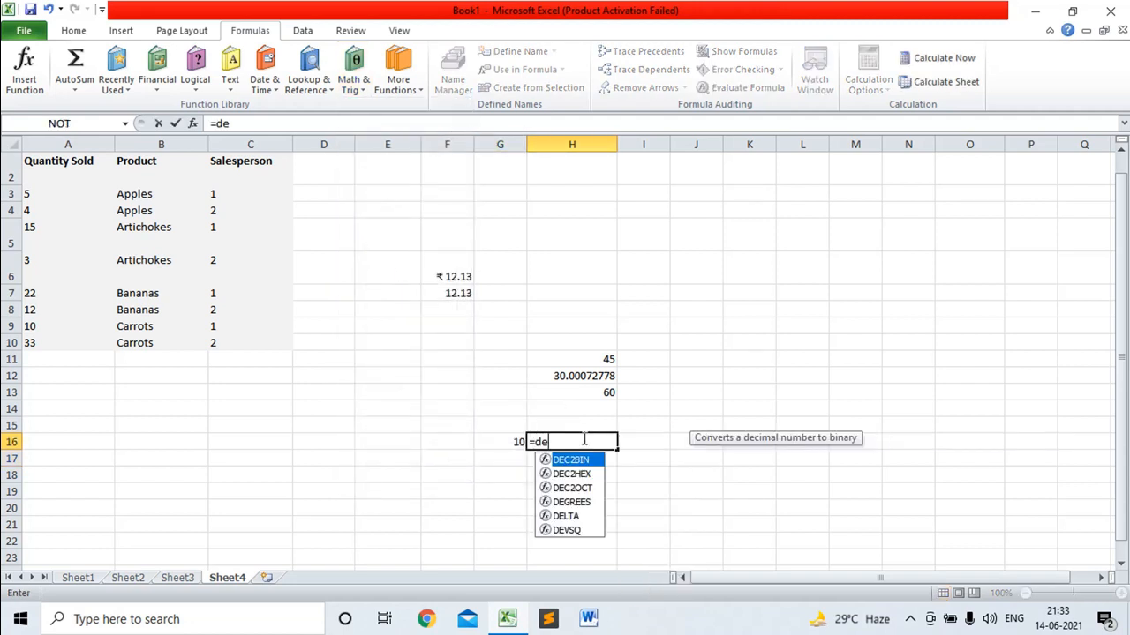
{"action": "type", "text": "grees"}
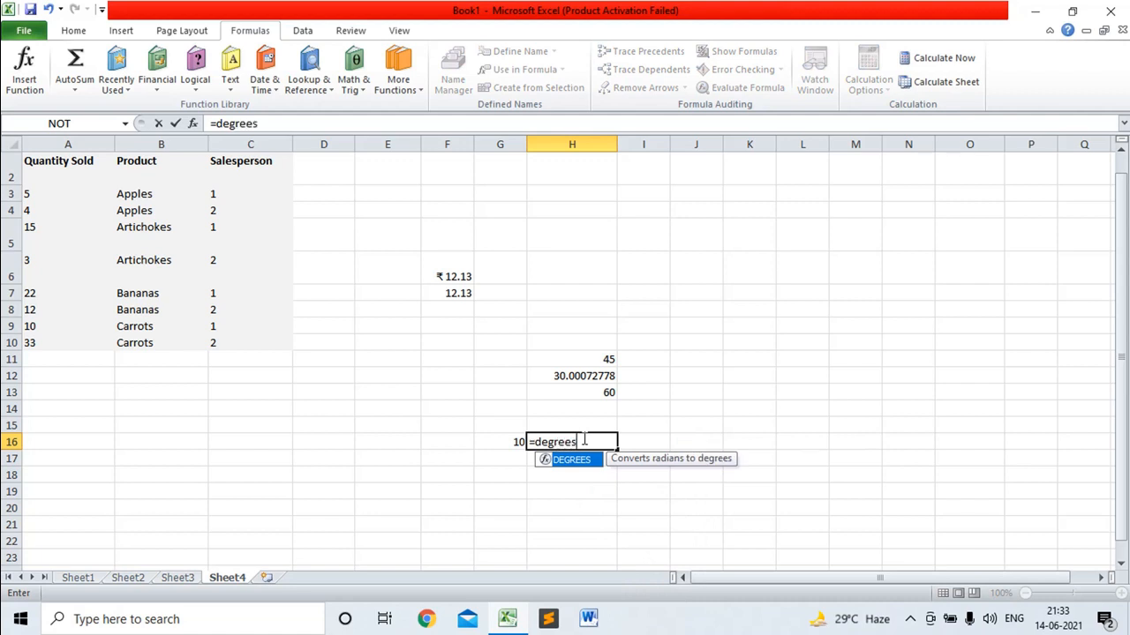
{"action": "type", "text": "("}
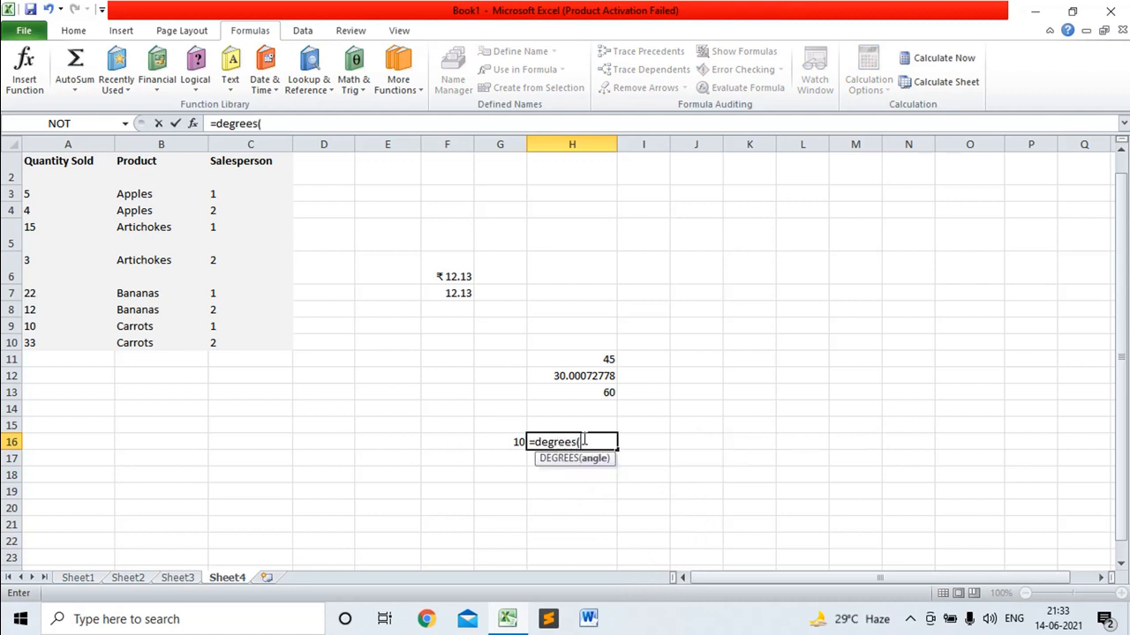
{"action": "type", "text": "pi"}
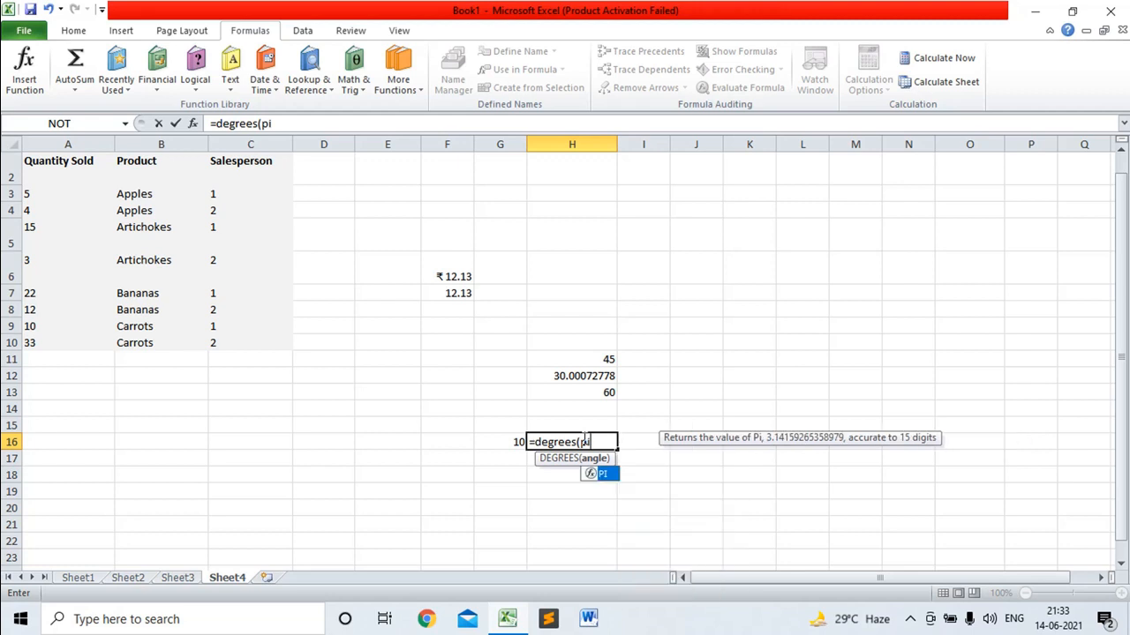
{"action": "type", "text": "()/"}
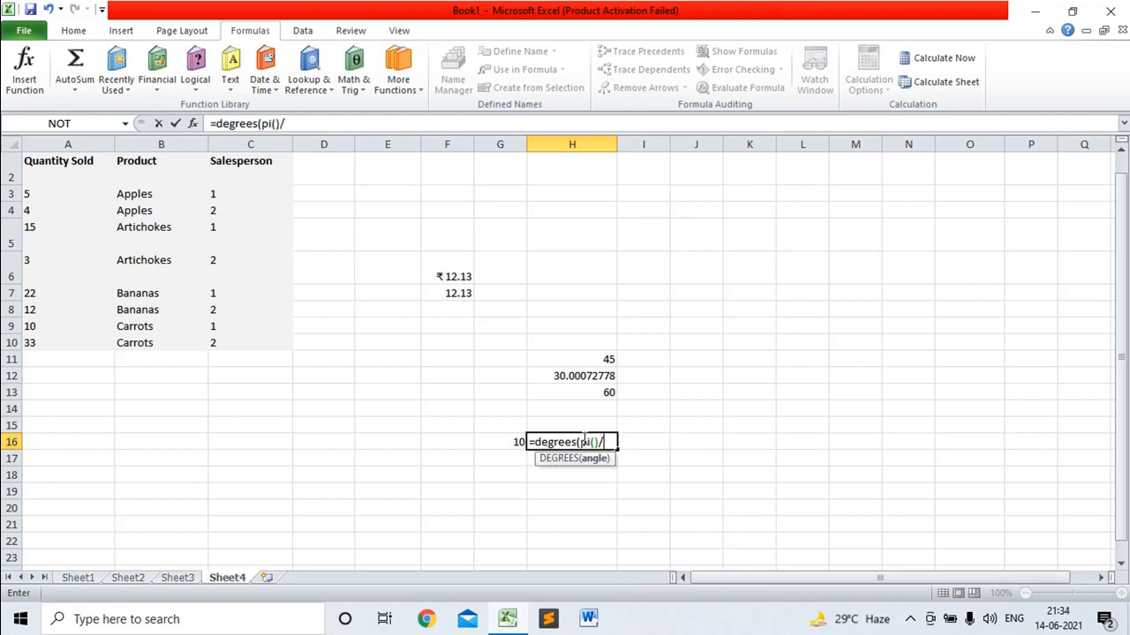
{"action": "type", "text": "3)"}
{"action": "key", "text": "Return"}
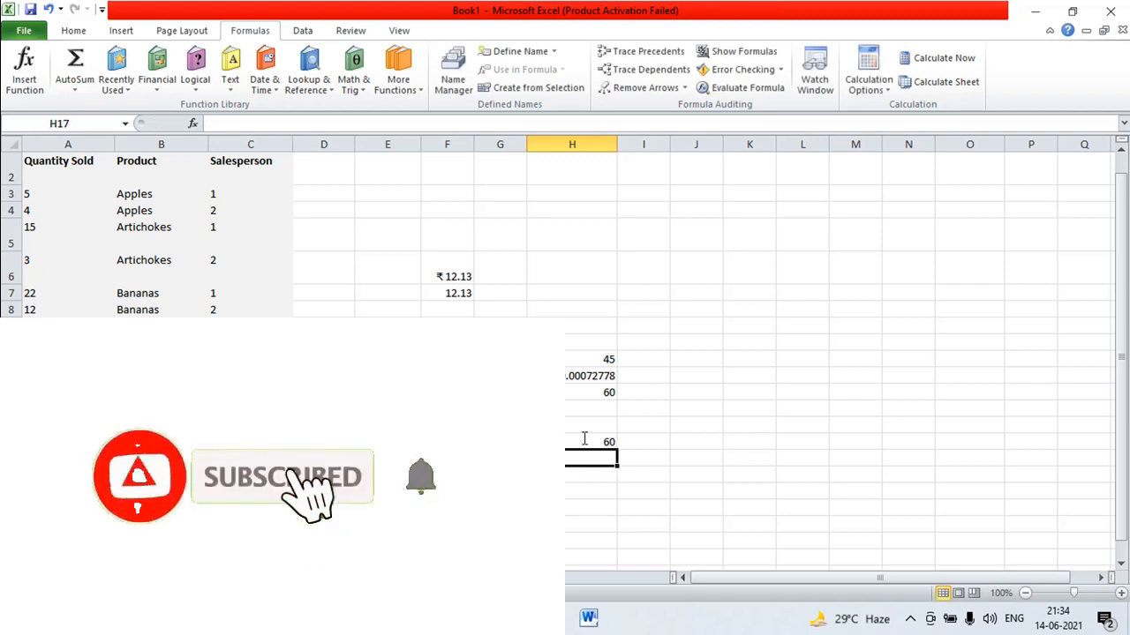
{"action": "left_click", "coordinate": [601, 442]}
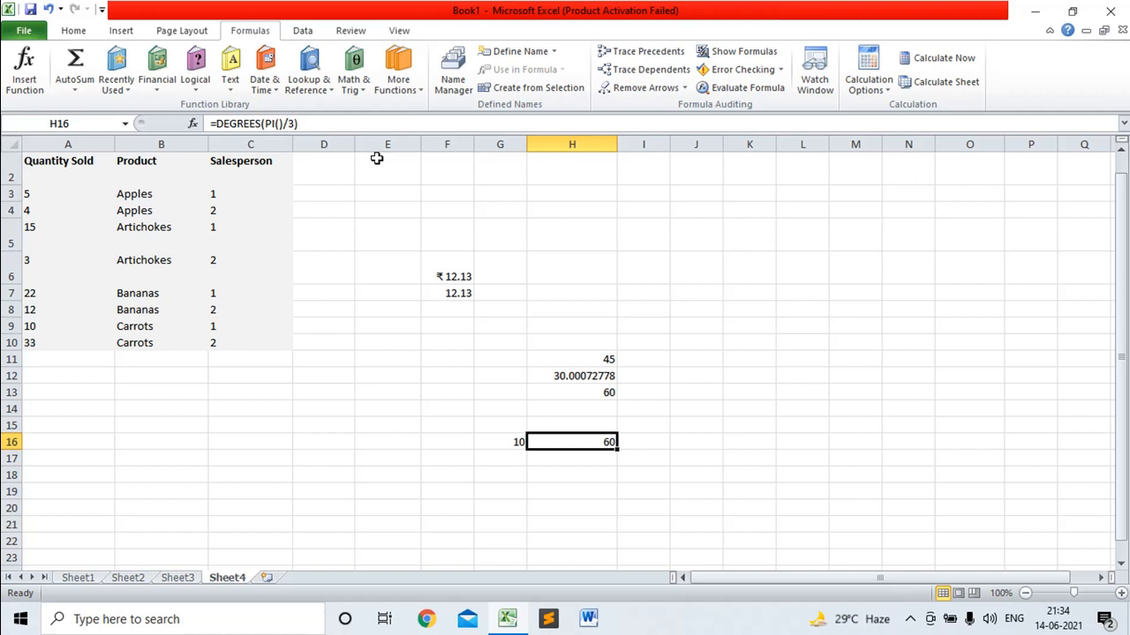
Look up EVEN among the math functions and enter =EVEN(6) in cell K13
{"action": "left_click", "coordinate": [362, 92]}
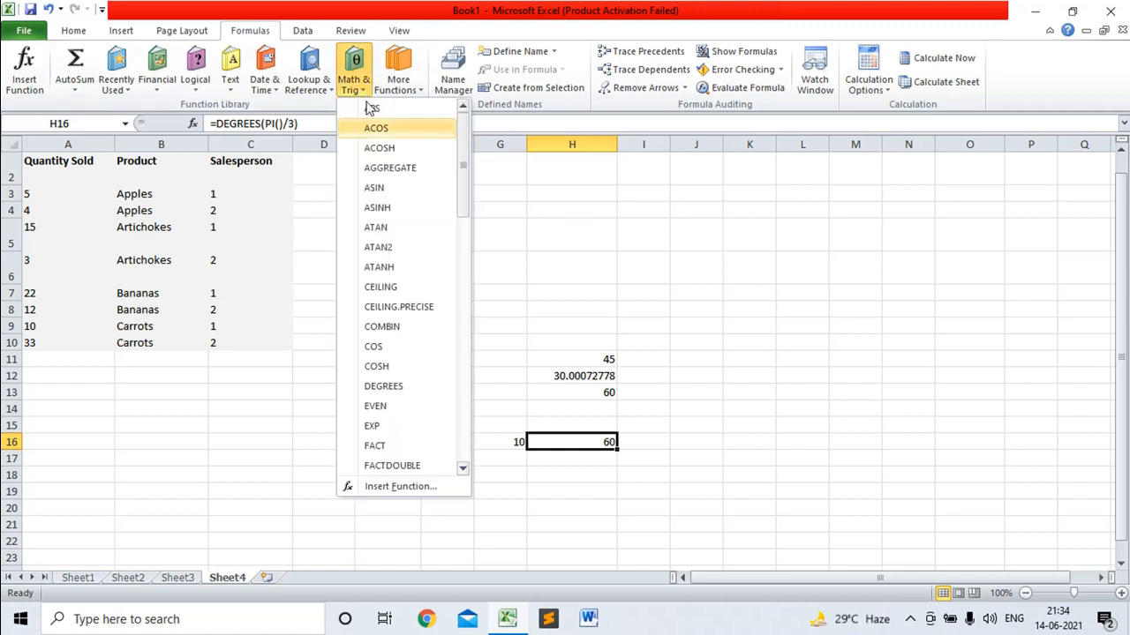
{"action": "left_click_drag", "start_coordinate": [465, 203], "coordinate": [467, 256]}
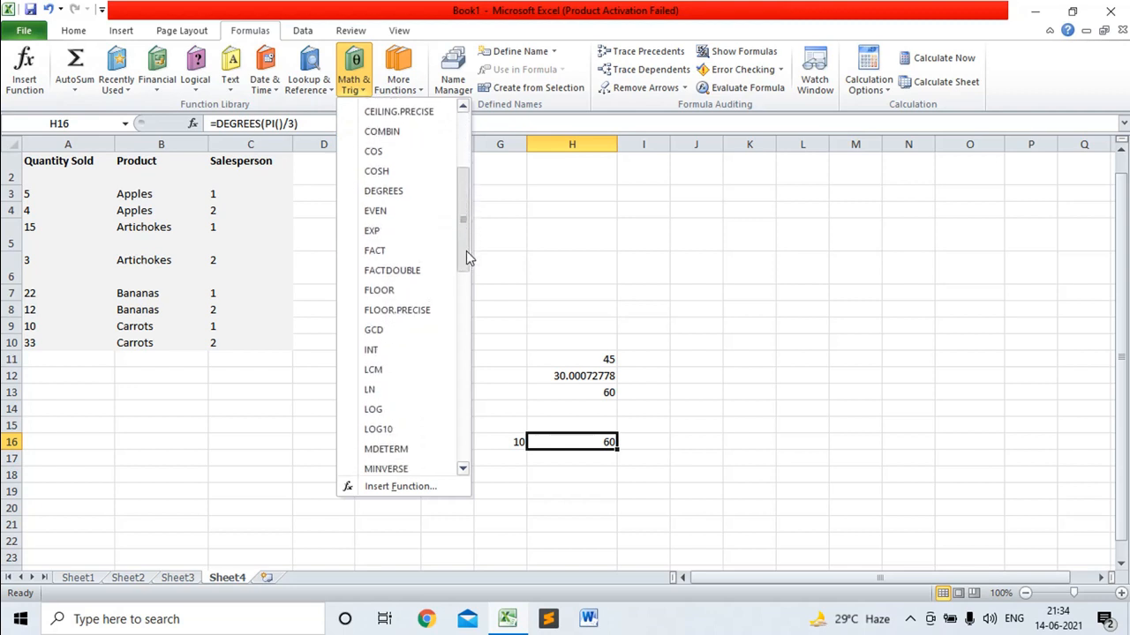
{"action": "left_click", "coordinate": [765, 398]}
{"action": "left_click", "coordinate": [759, 392]}
{"action": "type", "text": "="}
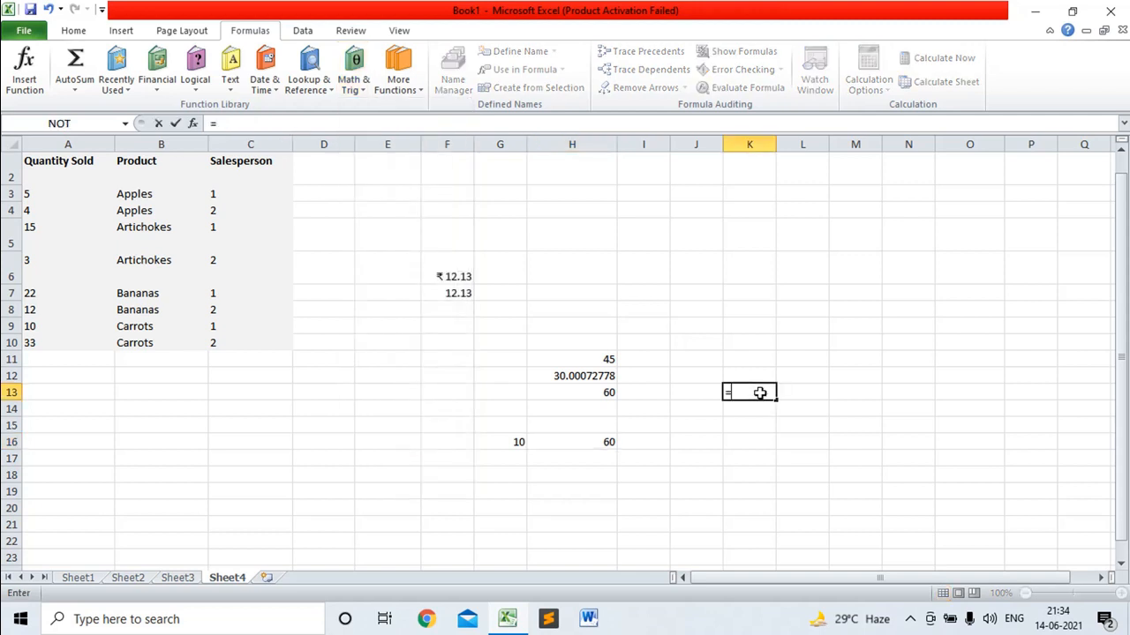
{"action": "type", "text": "even(6"}
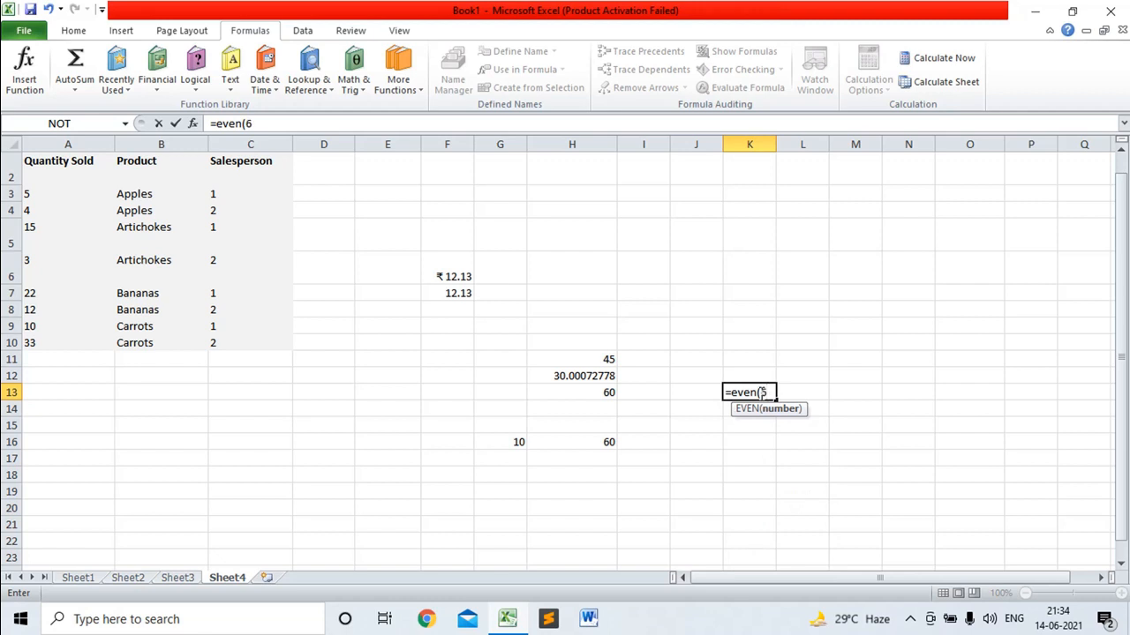
{"action": "type", "text": ")"}
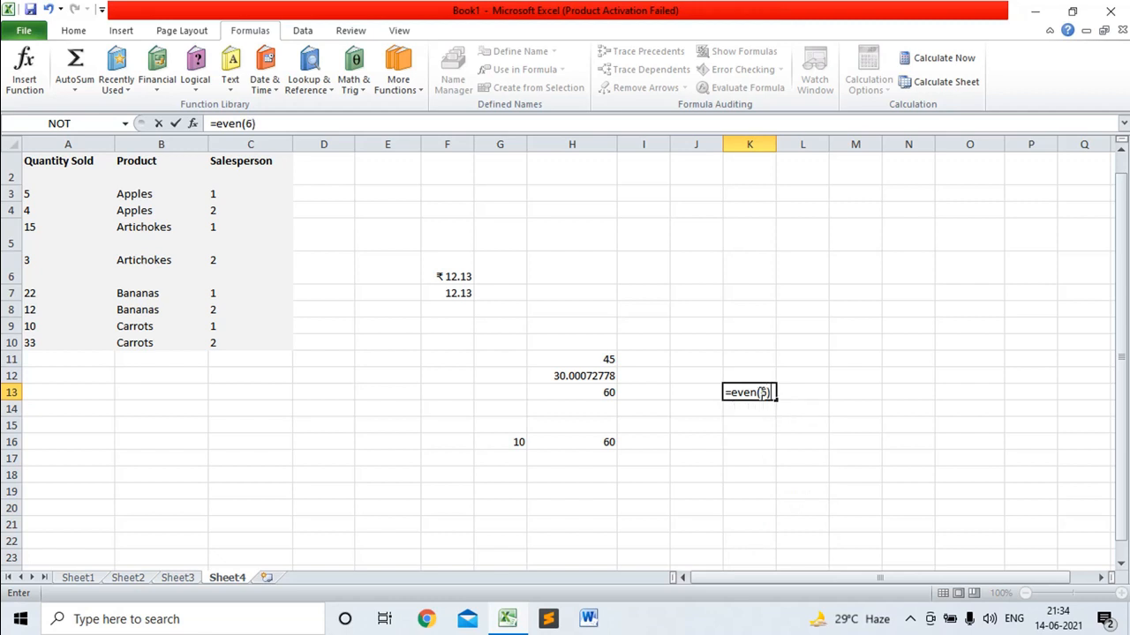
{"action": "key", "text": "Return"}
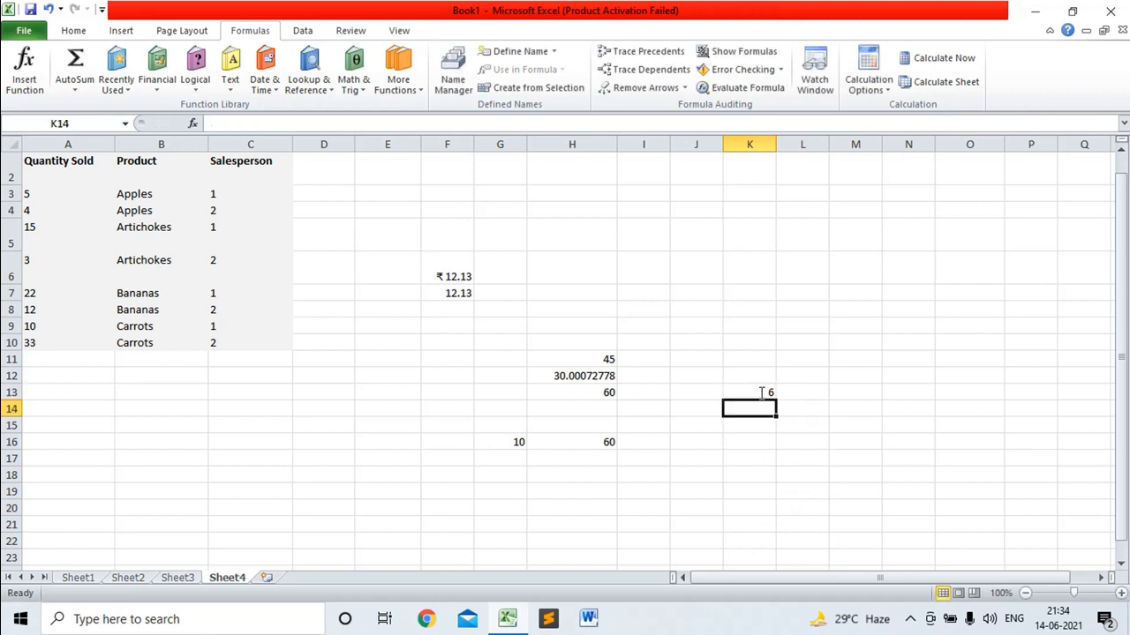
Replace the formula in cell K13 with =EVEN(7) to test rounding an odd number
{"action": "left_click", "coordinate": [767, 392]}
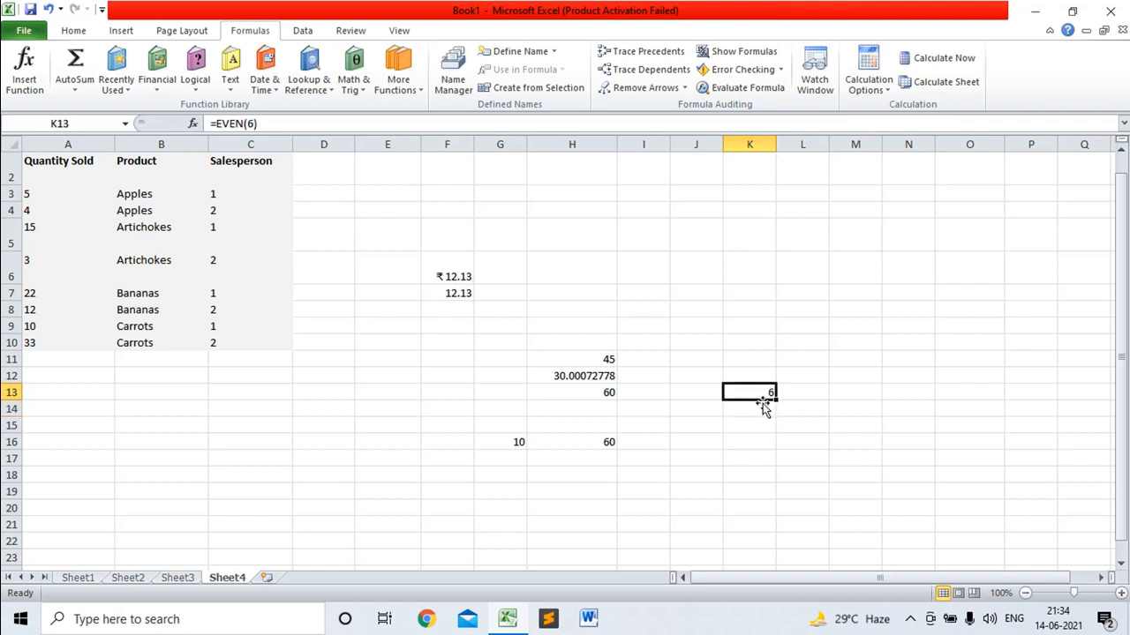
{"action": "type", "text": "="}
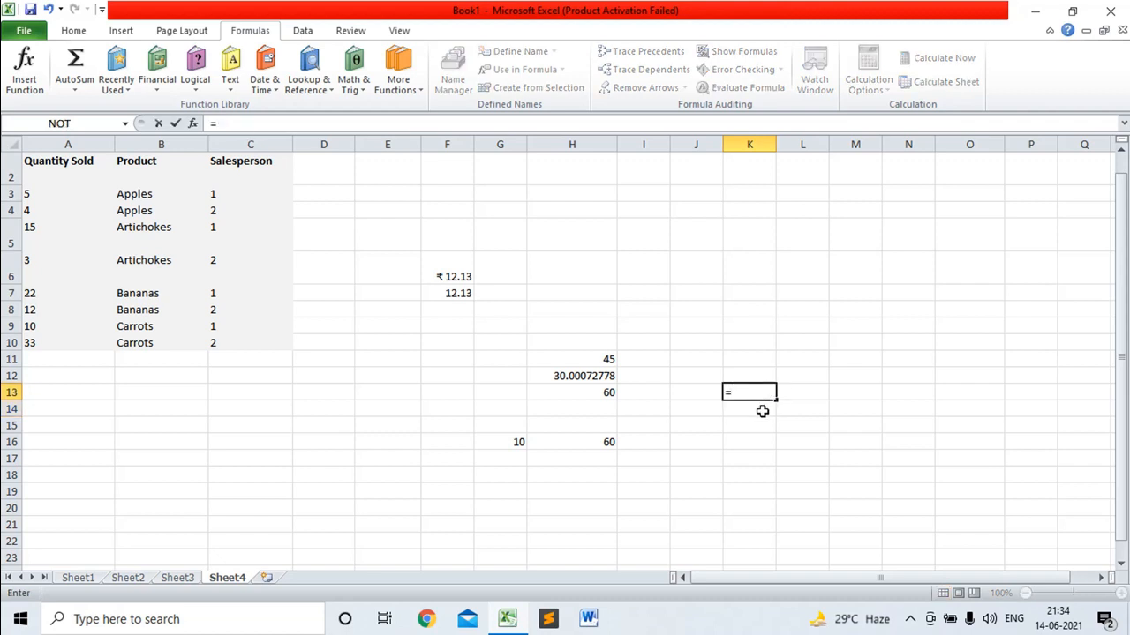
{"action": "type", "text": "even("}
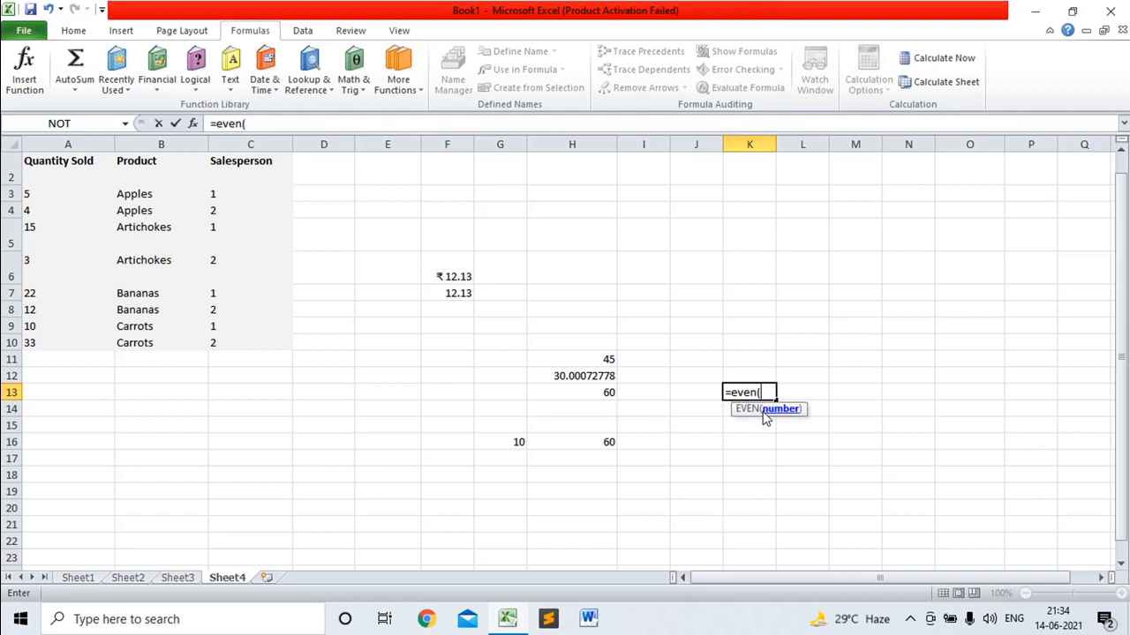
{"action": "type", "text": "7)"}
{"action": "key", "text": "Return"}
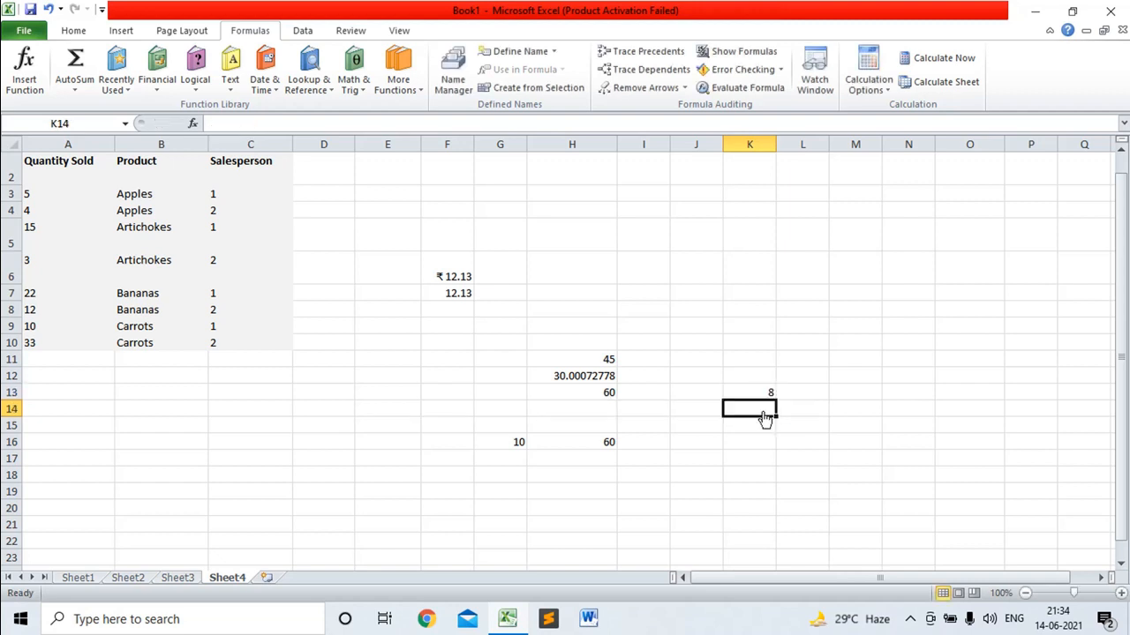
{"action": "left_click", "coordinate": [767, 393]}
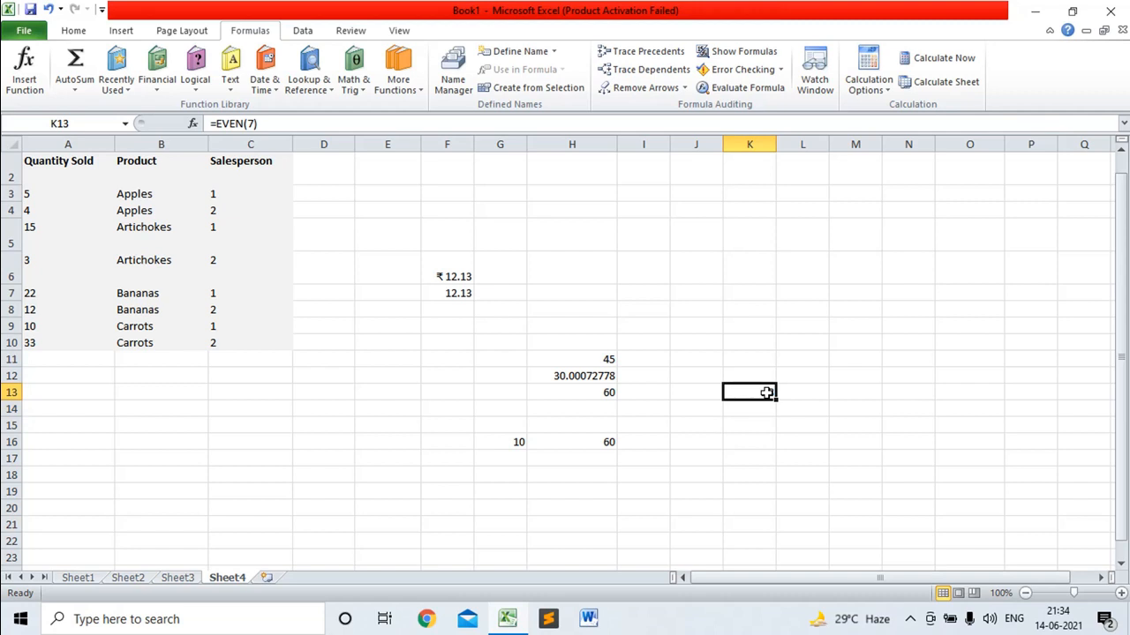
Enter =ODD(6) in cell K14, directly below the EVEN formula
{"action": "key", "text": "Return"}
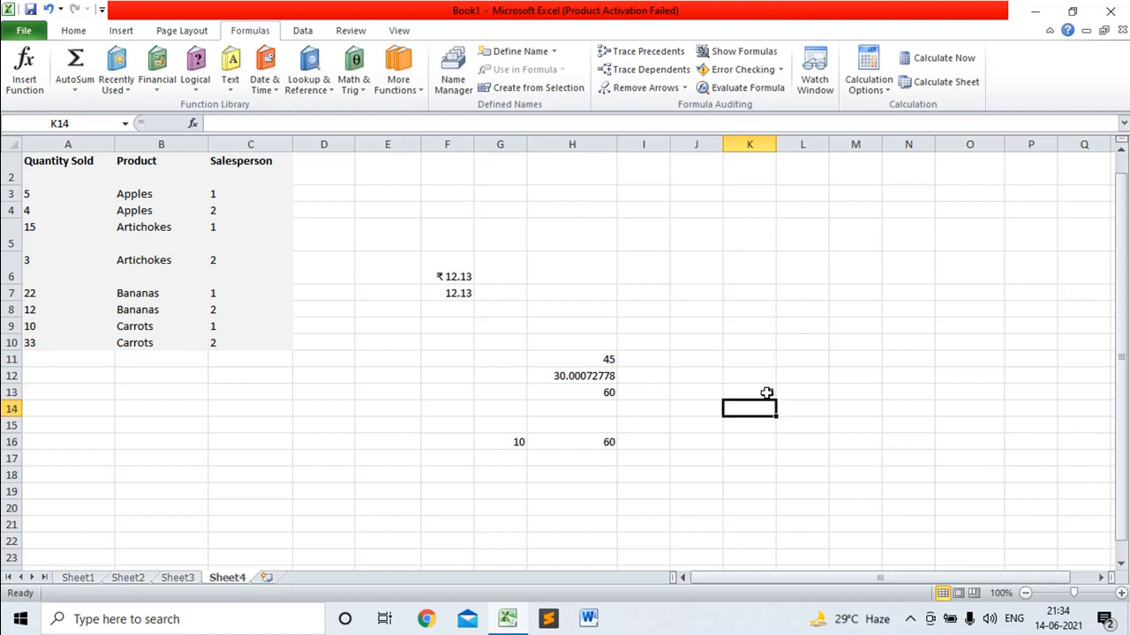
{"action": "type", "text": "=odd"}
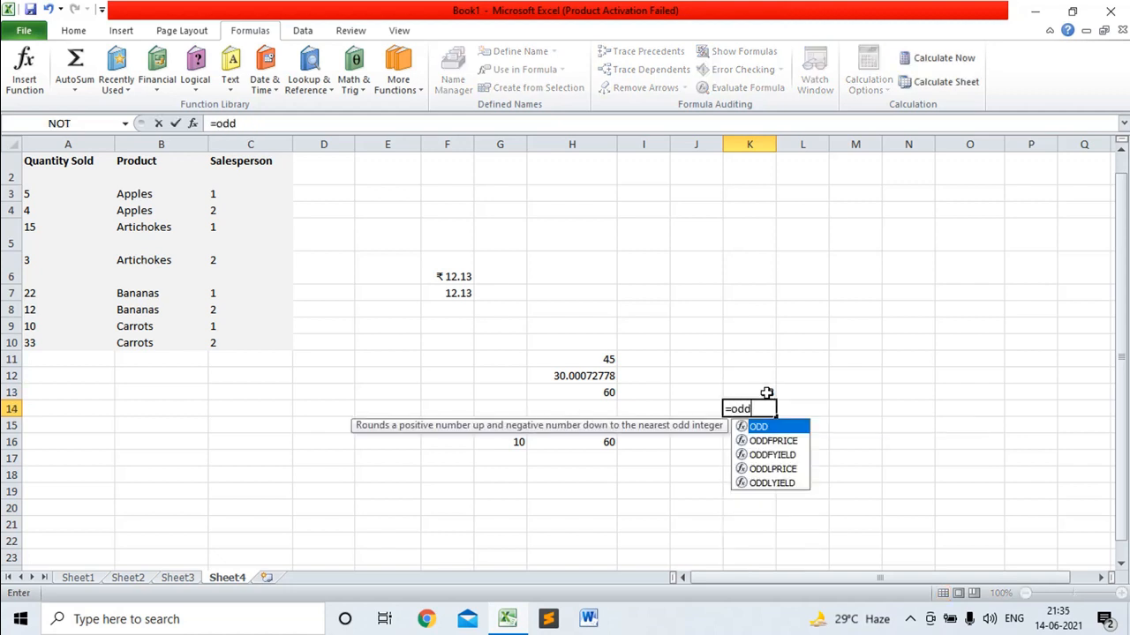
{"action": "type", "text": "("}
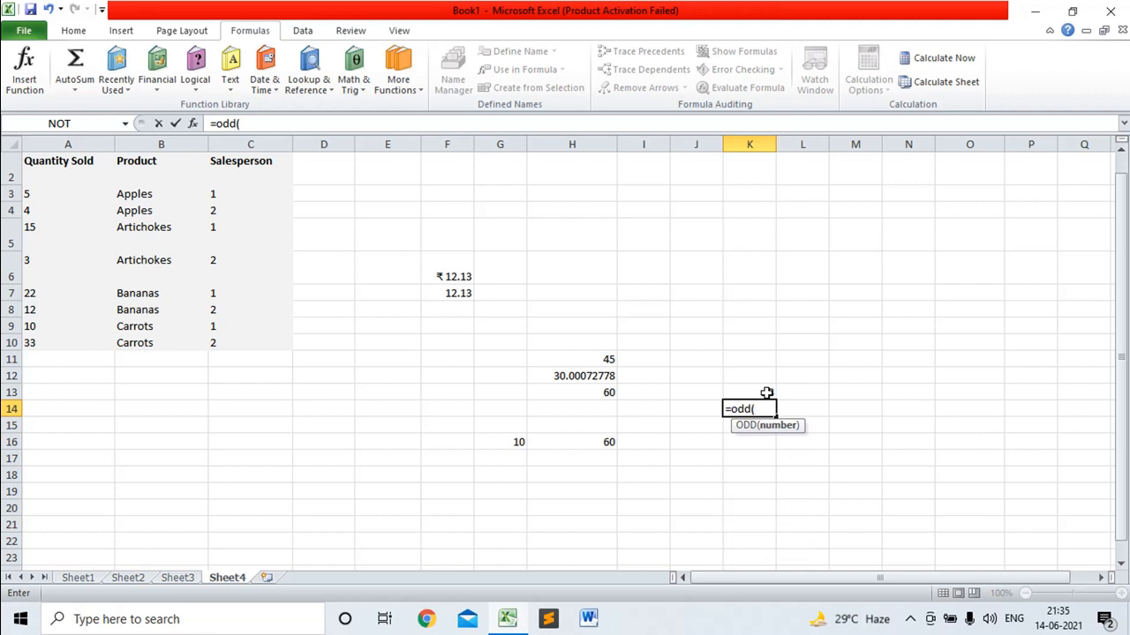
{"action": "type", "text": "7"}
{"action": "key", "text": "BackSpace"}
{"action": "type", "text": "6)"}
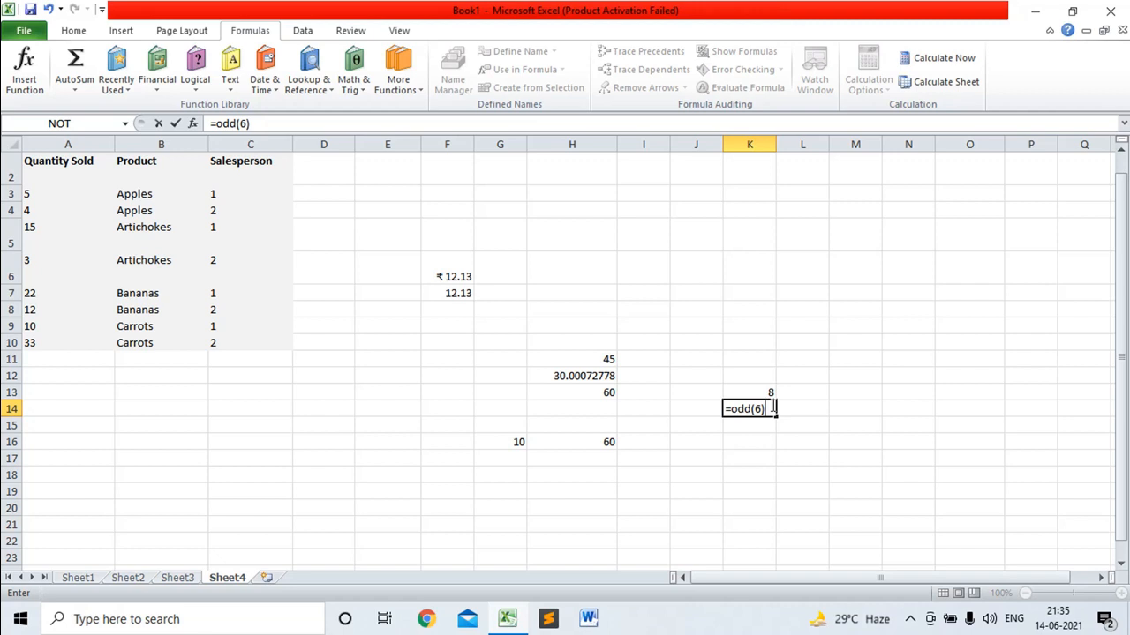
{"action": "key", "text": "Return"}
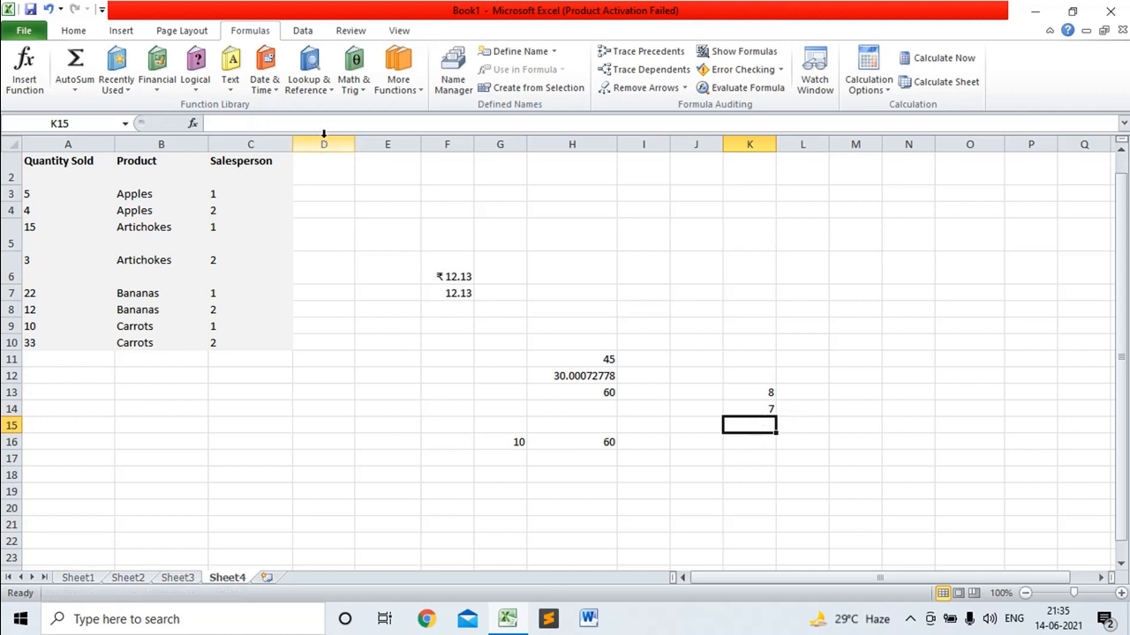
Look up EXP among the math functions and enter =EXP(0) in cell K17
{"action": "left_click", "coordinate": [358, 89]}
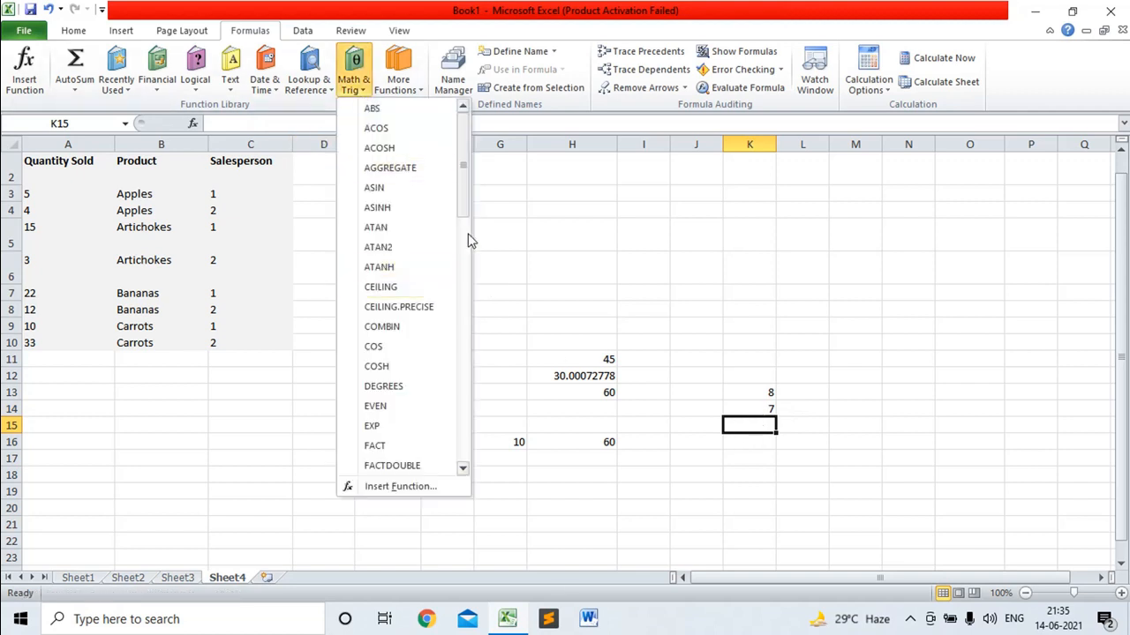
{"action": "left_click_drag", "start_coordinate": [468, 199], "coordinate": [465, 236]}
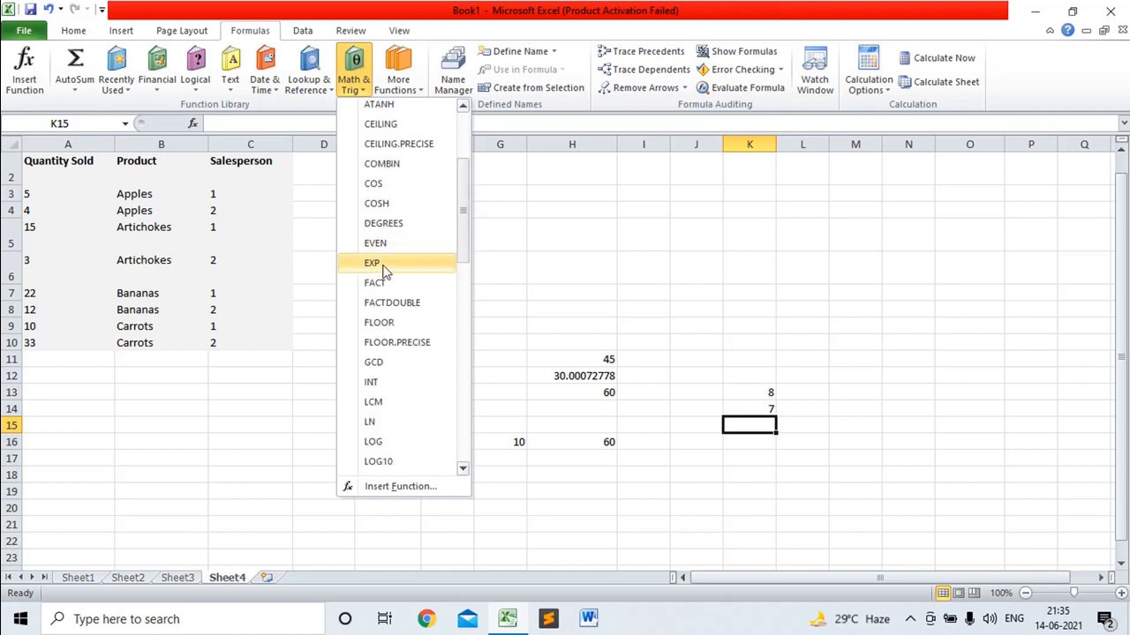
{"action": "left_click", "coordinate": [739, 456]}
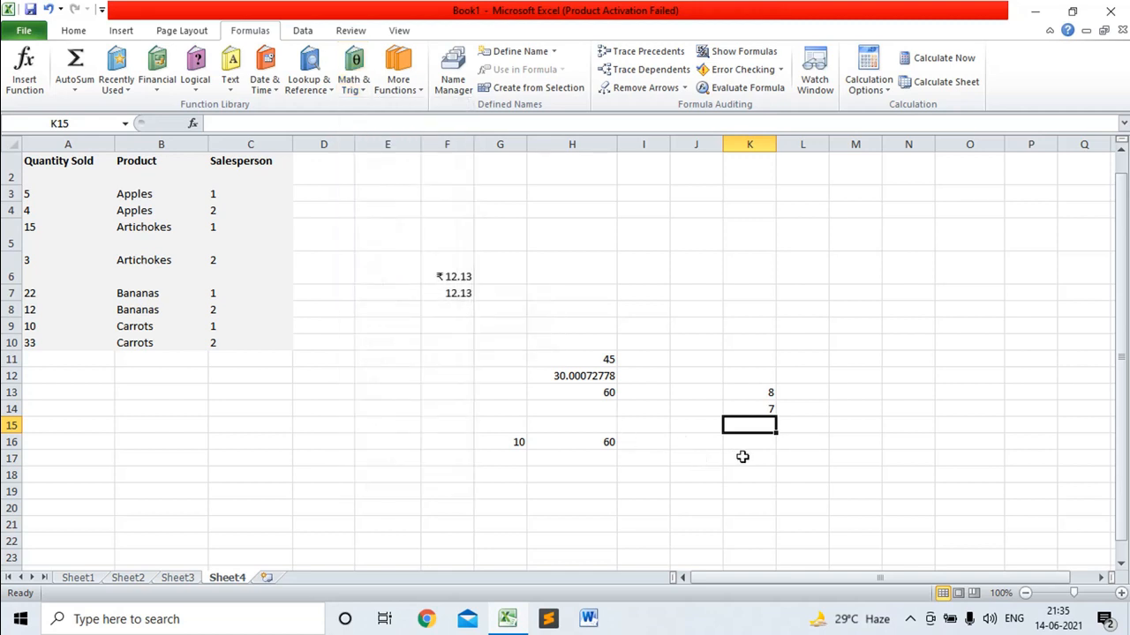
{"action": "left_click", "coordinate": [756, 456]}
{"action": "type", "text": "=exp"}
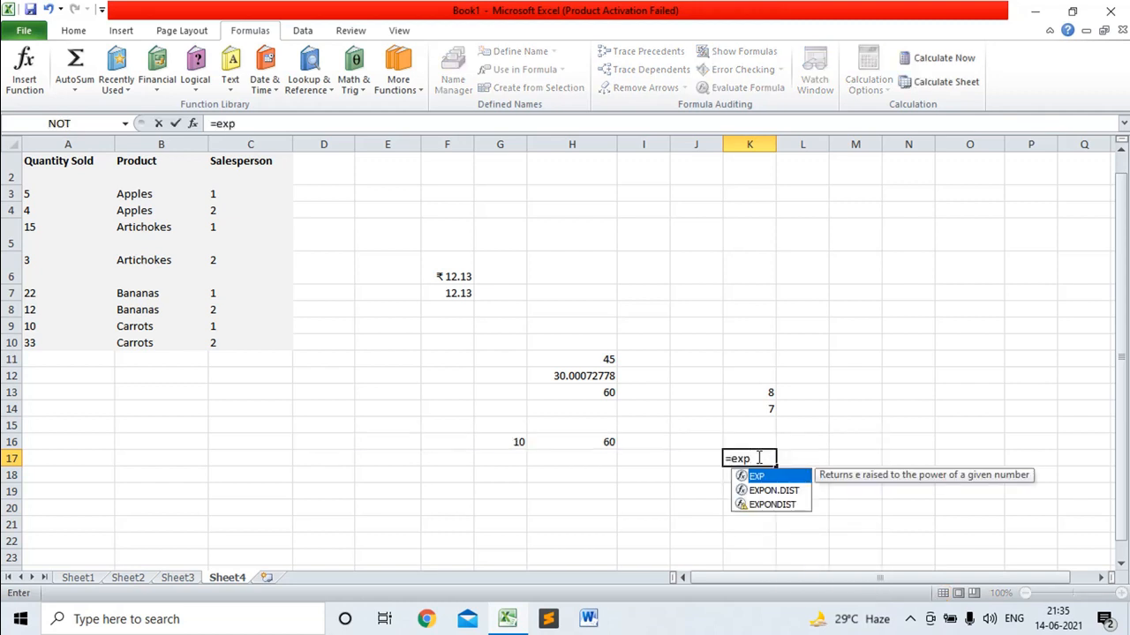
{"action": "type", "text": "("}
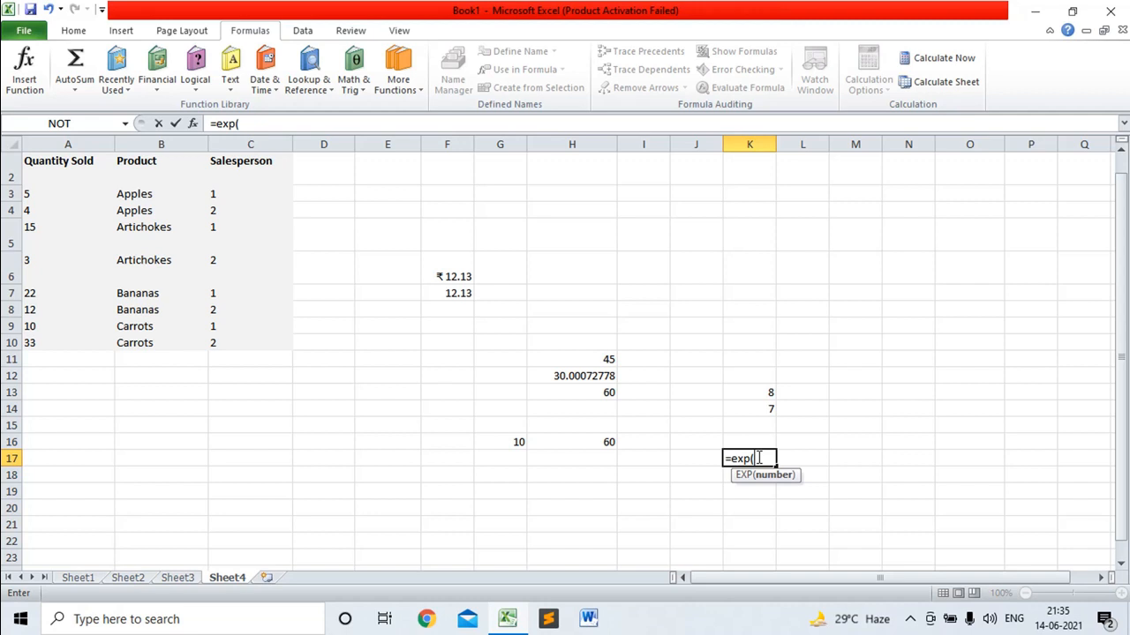
{"action": "type", "text": "0)"}
{"action": "key", "text": "Return"}
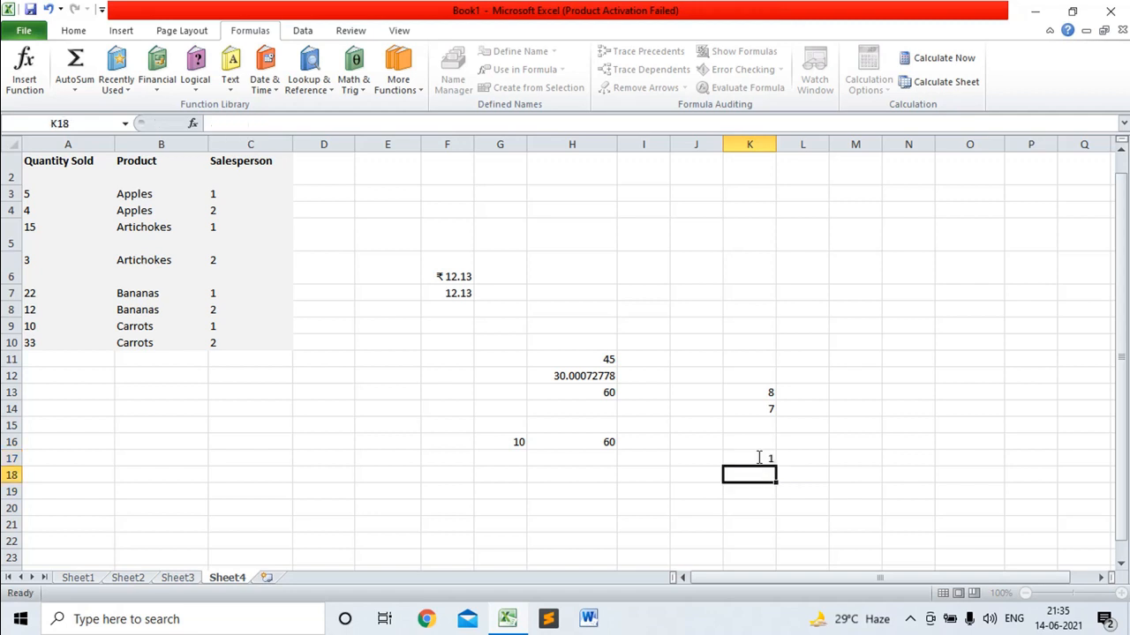
{"action": "left_click", "coordinate": [766, 457]}
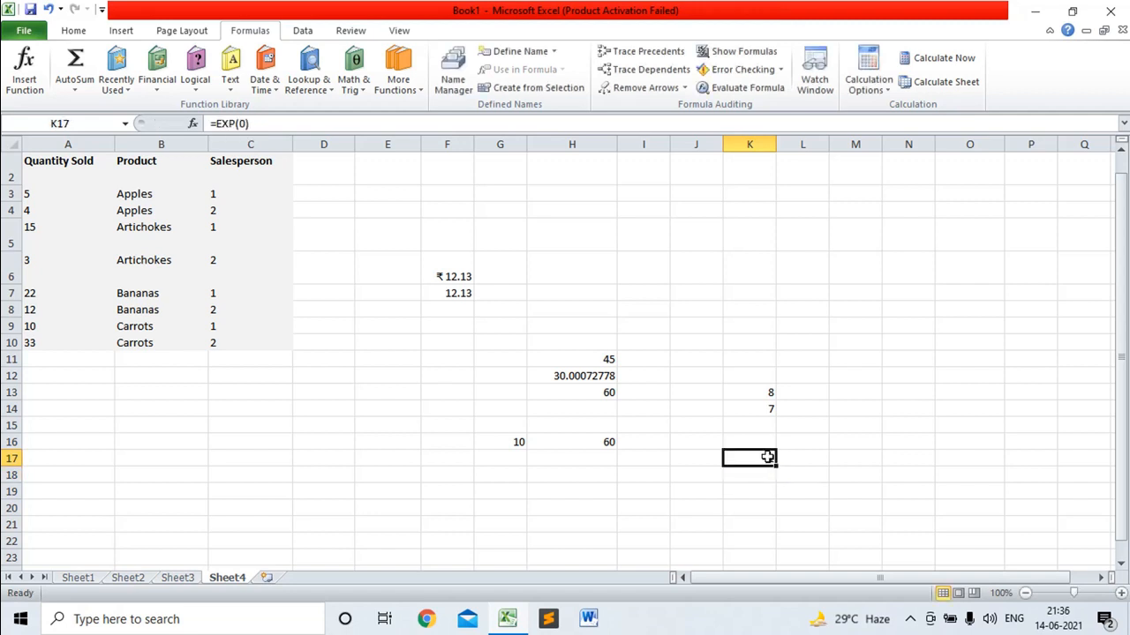
{"action": "left_click", "coordinate": [361, 93]}
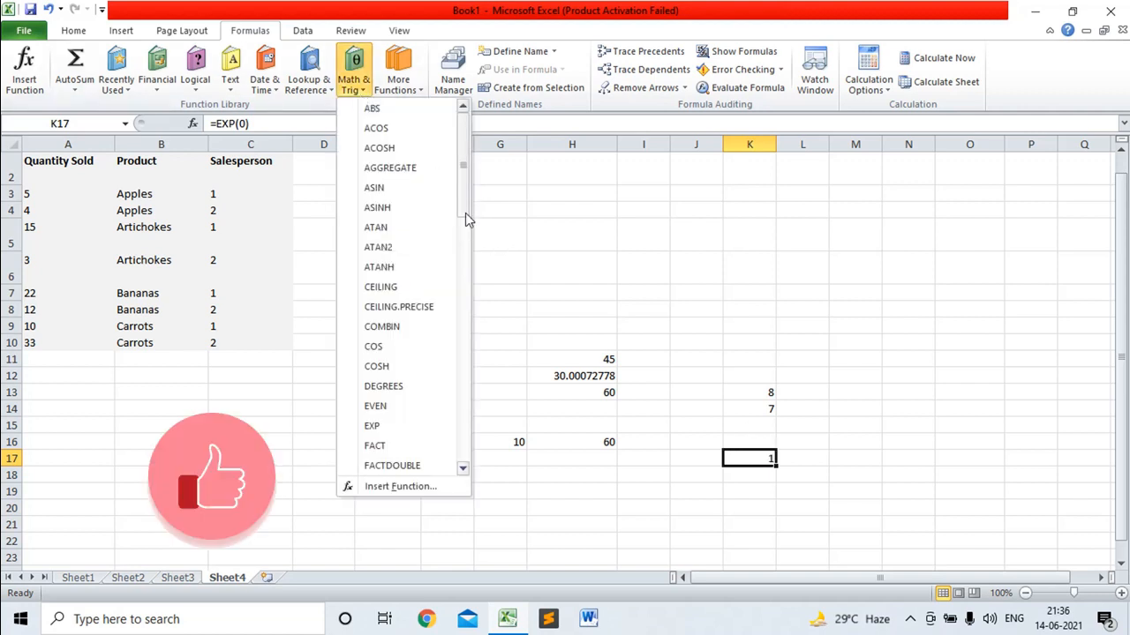
{"action": "left_click_drag", "start_coordinate": [465, 204], "coordinate": [467, 251]}
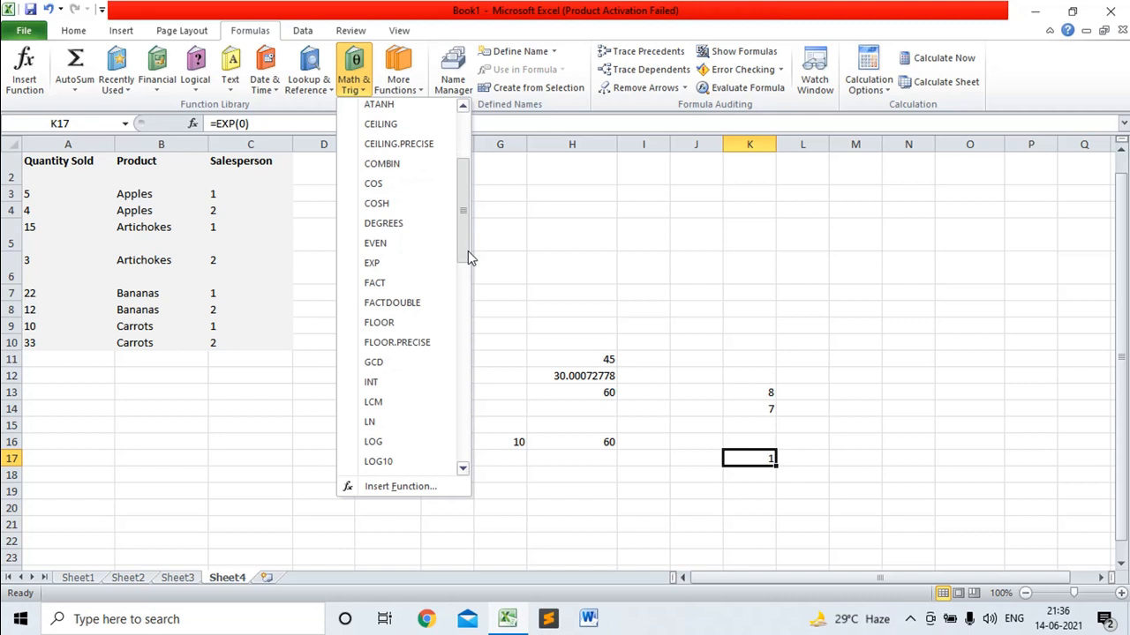
{"action": "left_click_drag", "start_coordinate": [468, 251], "coordinate": [468, 254]}
{"action": "left_click", "coordinate": [394, 271]}
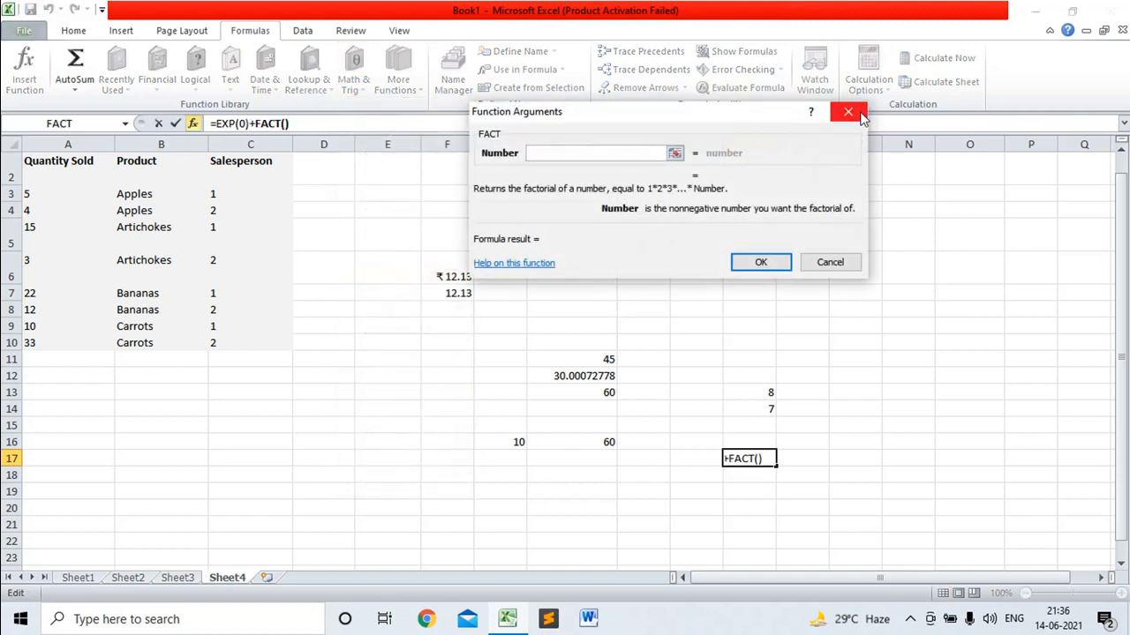
{"action": "left_click", "coordinate": [849, 113]}
Try =FACT(3) in cell E17 and clear the cell again
{"action": "left_click", "coordinate": [373, 466]}
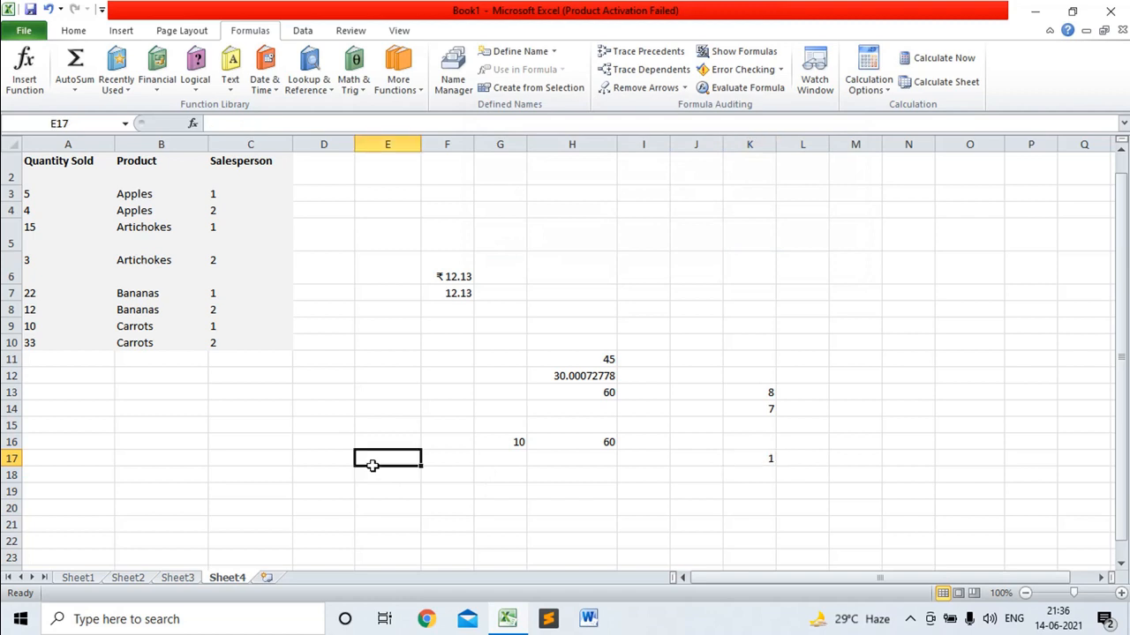
{"action": "type", "text": "=fact"}
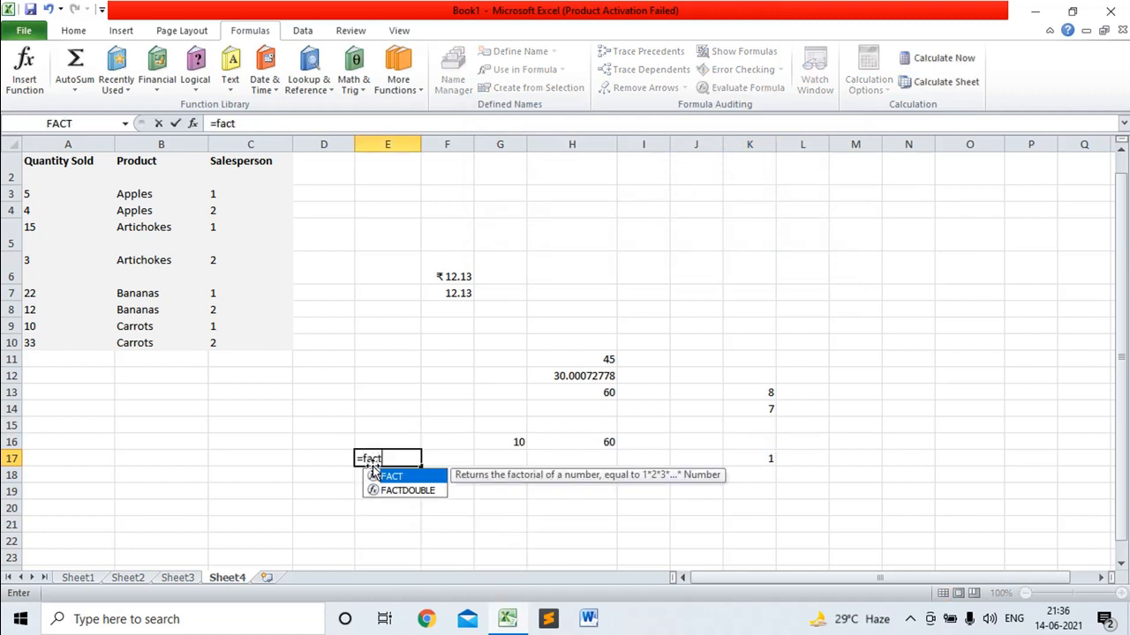
{"action": "type", "text": "(3)"}
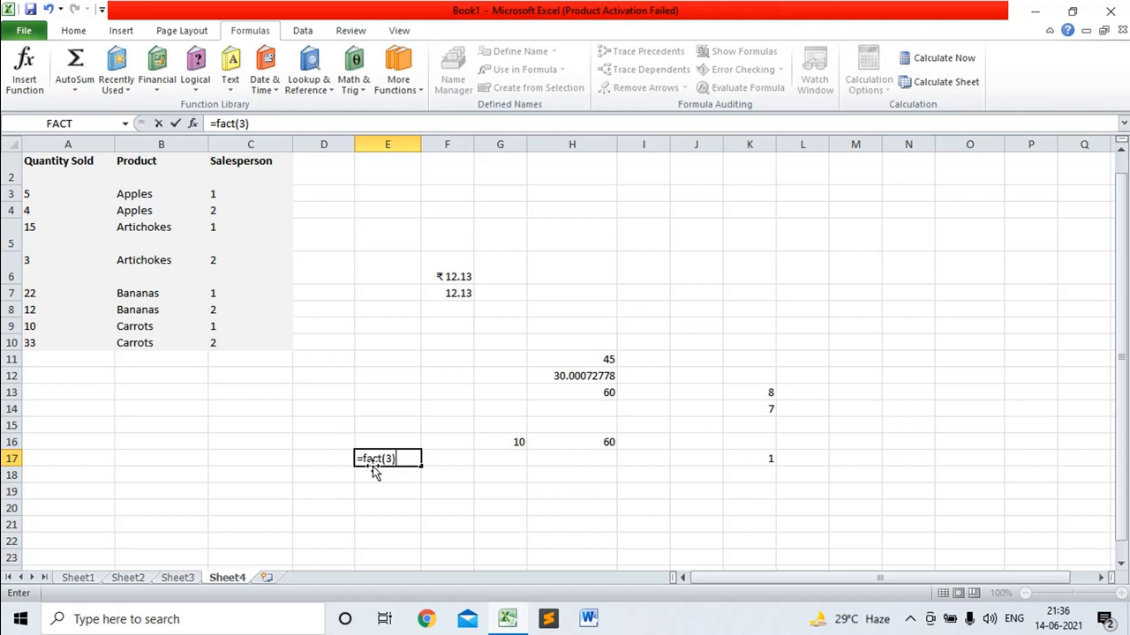
{"action": "key", "text": "Return"}
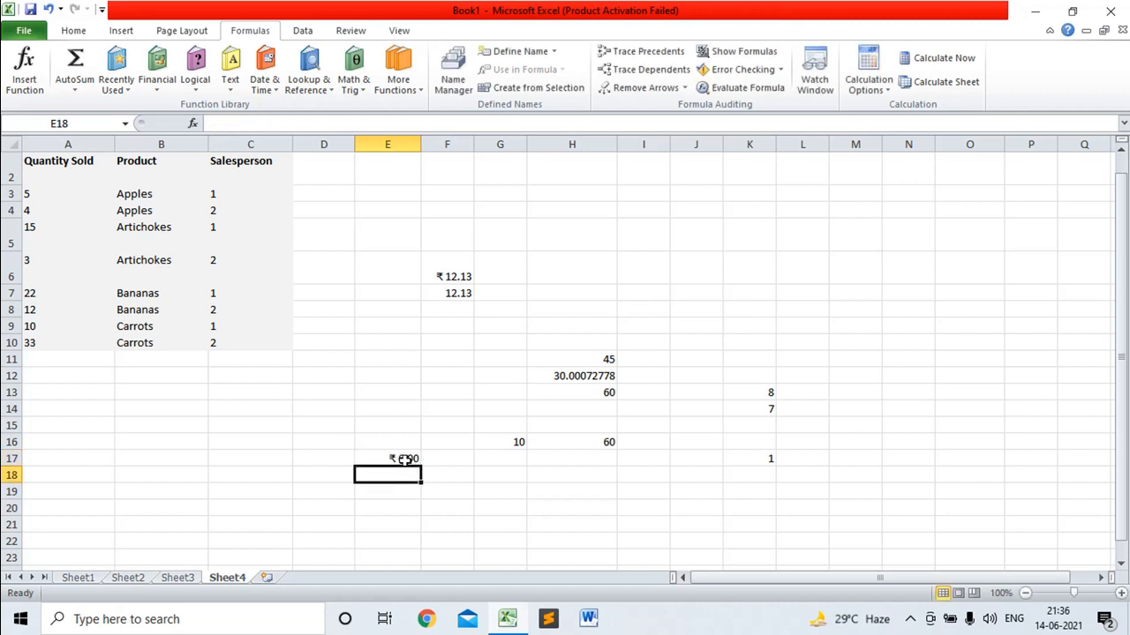
{"action": "left_click", "coordinate": [405, 460]}
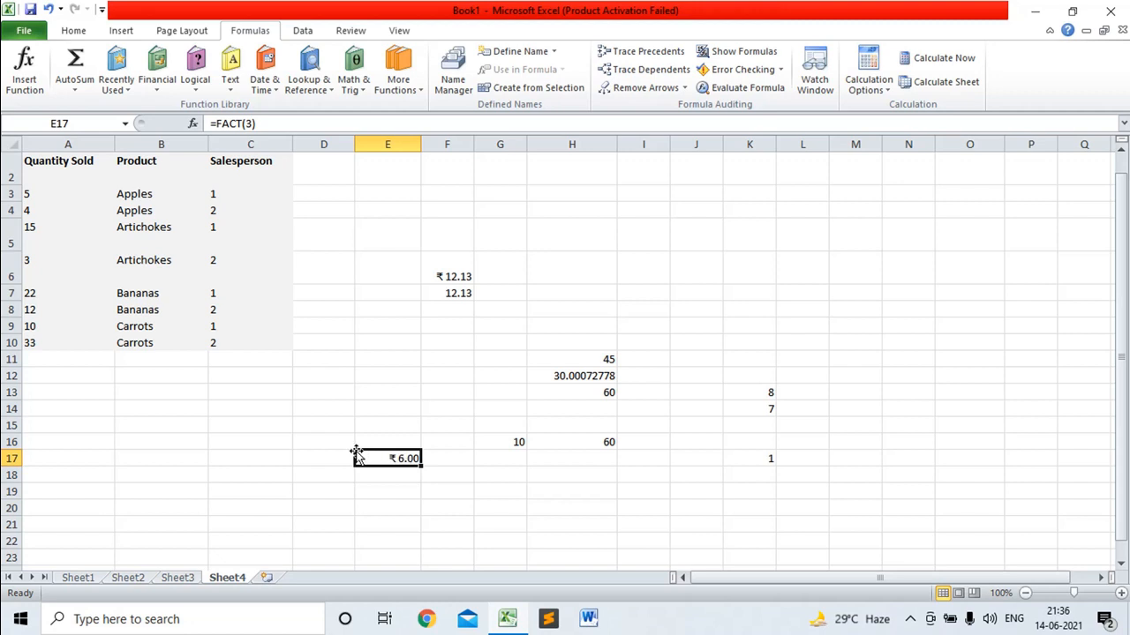
{"action": "key", "text": "Delete"}
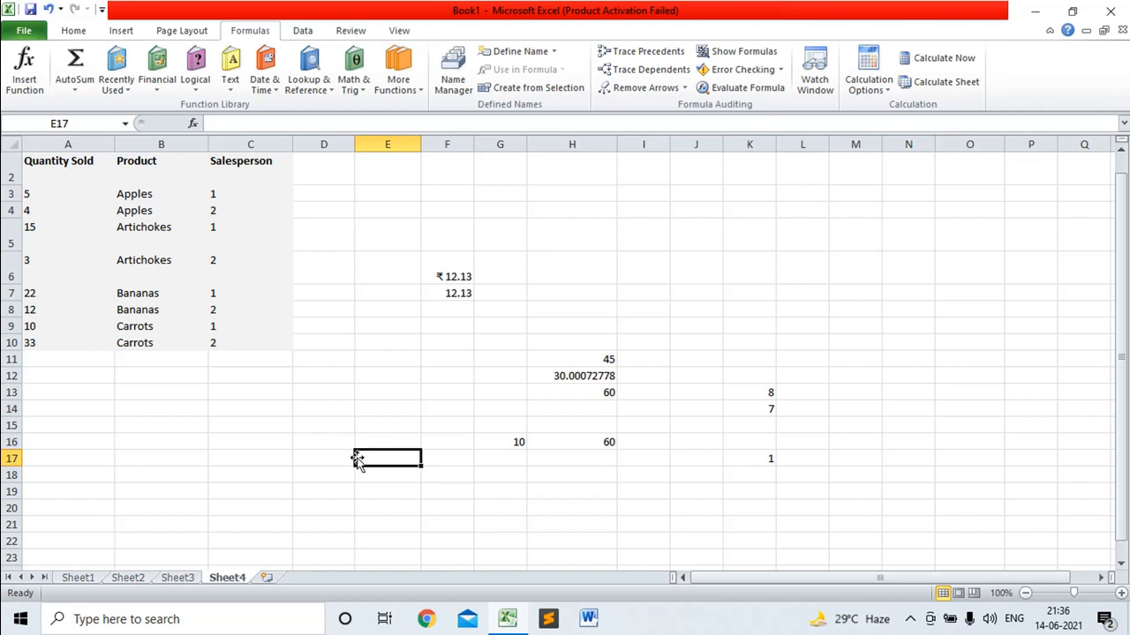
Enter =FACT(4) in cell H18 to calculate the factorial of 4
{"action": "left_click", "coordinate": [555, 476]}
{"action": "type", "text": "="}
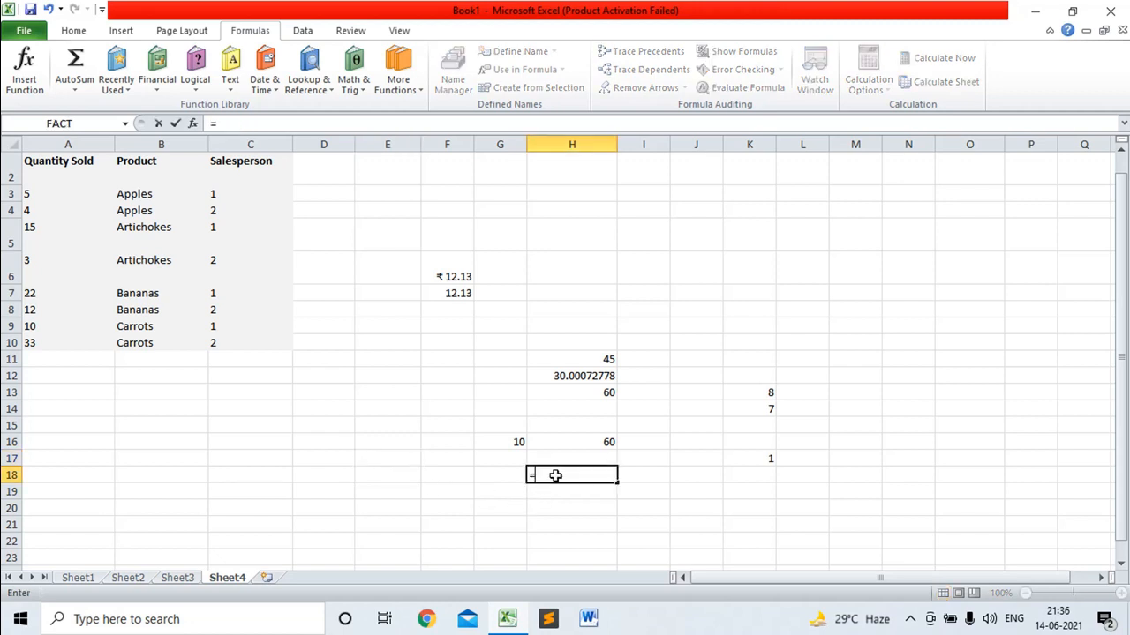
{"action": "type", "text": "fact(3)"}
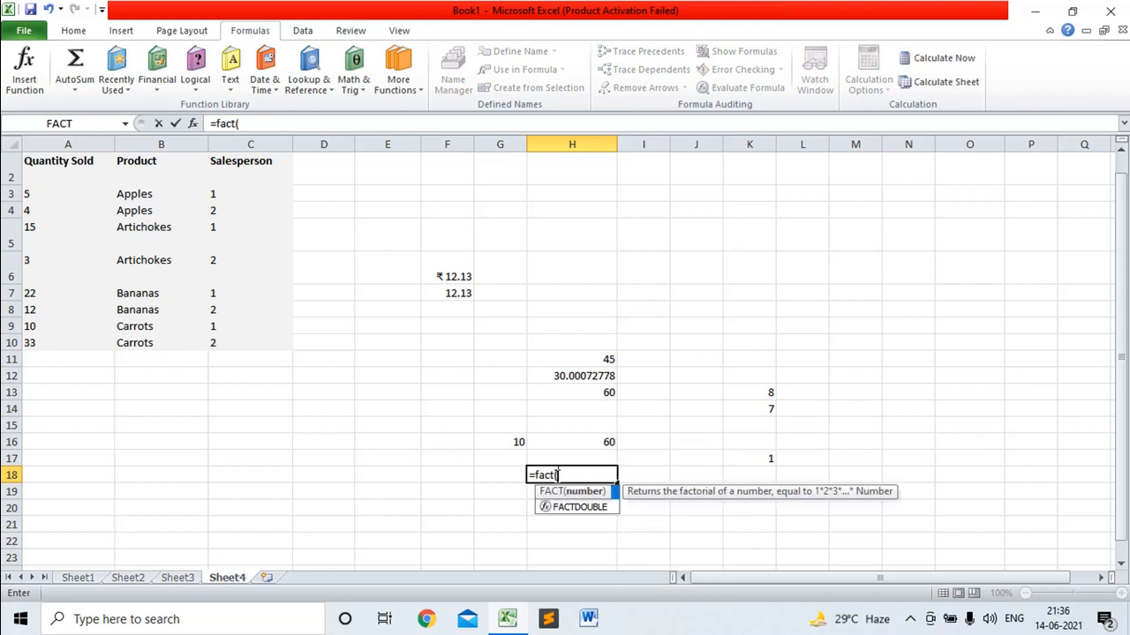
{"action": "key", "text": "BackSpace"}
{"action": "key", "text": "BackSpace"}
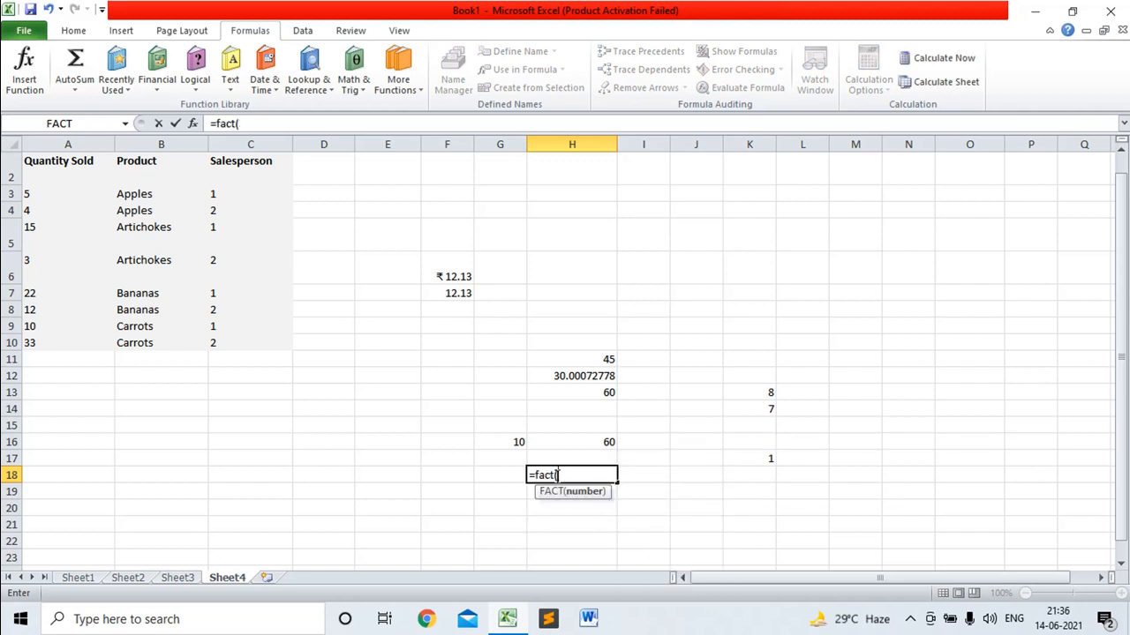
{"action": "type", "text": "4)"}
{"action": "key", "text": "Return"}
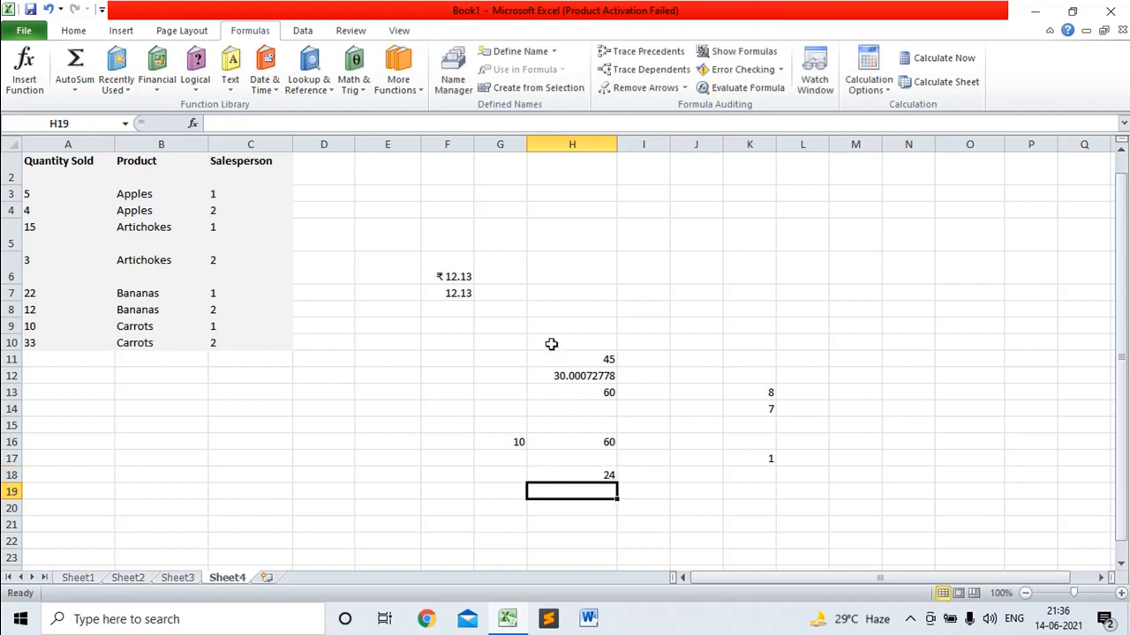
Clear the example formulas in the range G10:L19 and select cell H7
{"action": "left_click_drag", "start_coordinate": [498, 346], "coordinate": [794, 492]}
{"action": "key", "text": "Delete"}
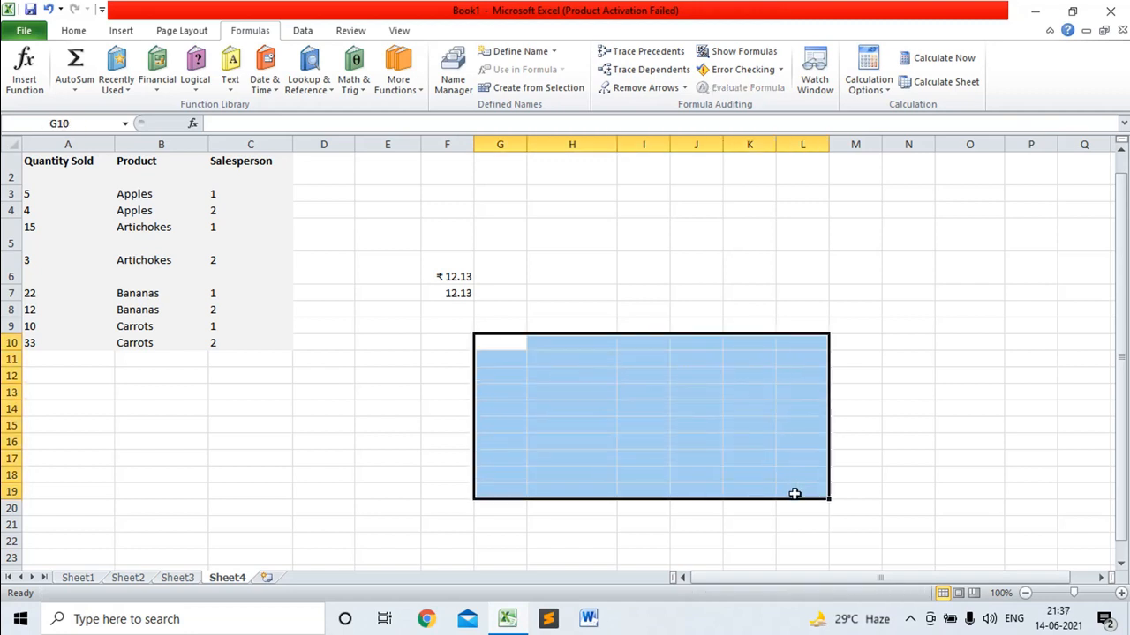
{"action": "left_click", "coordinate": [521, 292]}
{"action": "left_click", "coordinate": [564, 296]}
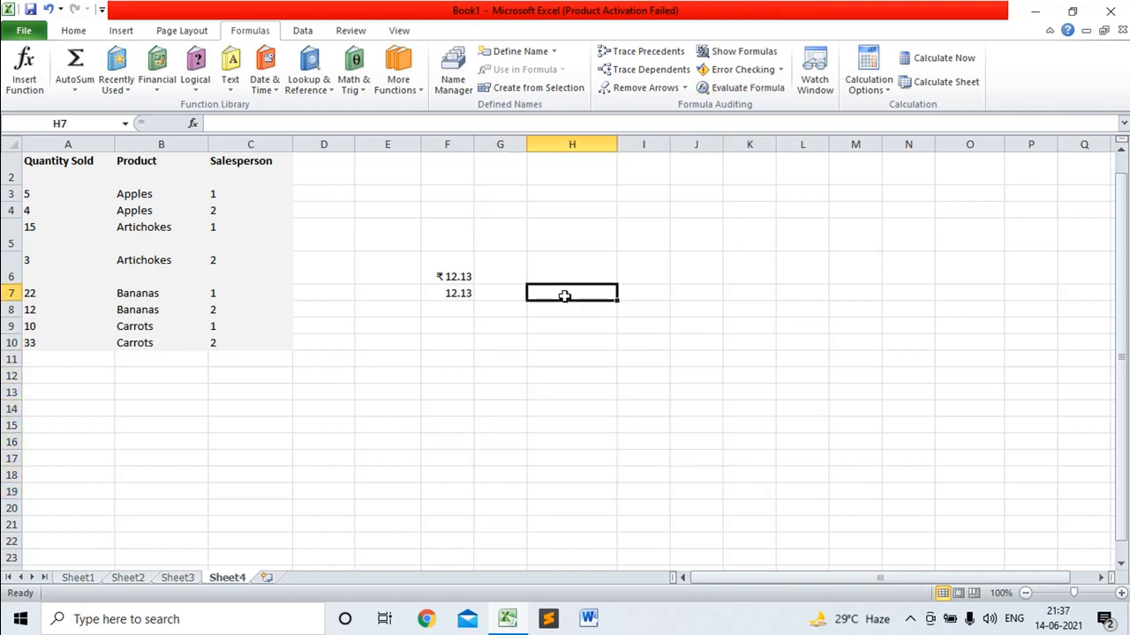
Look up FACTDOUBLE among the math functions and enter =facedouble(6) in cell H8
{"action": "left_click", "coordinate": [367, 88]}
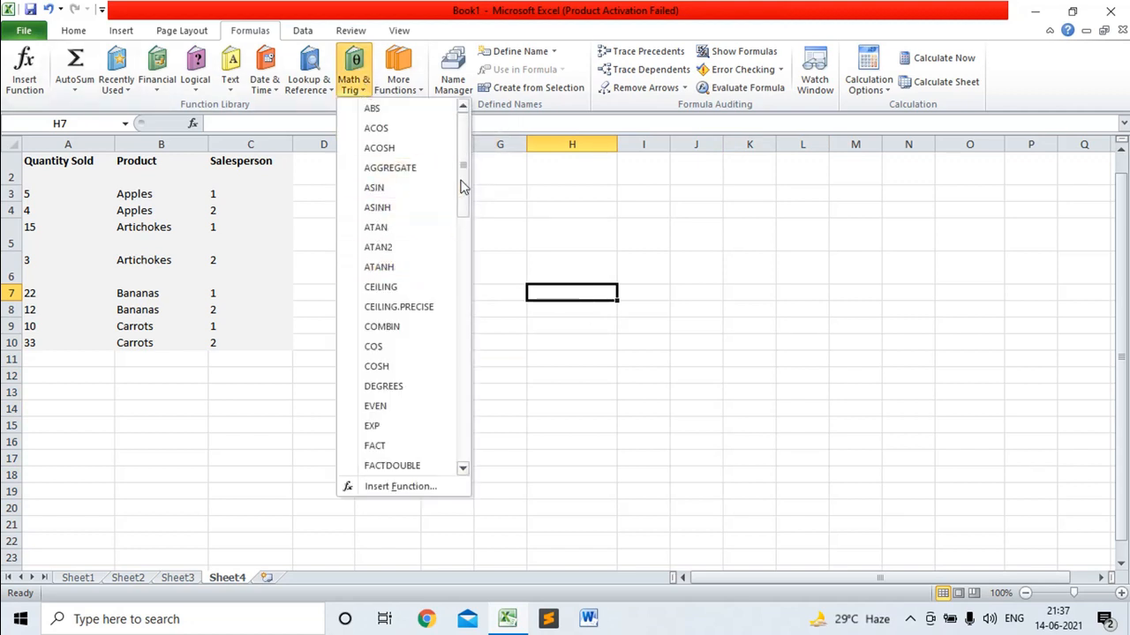
{"action": "left_click_drag", "start_coordinate": [464, 187], "coordinate": [469, 238]}
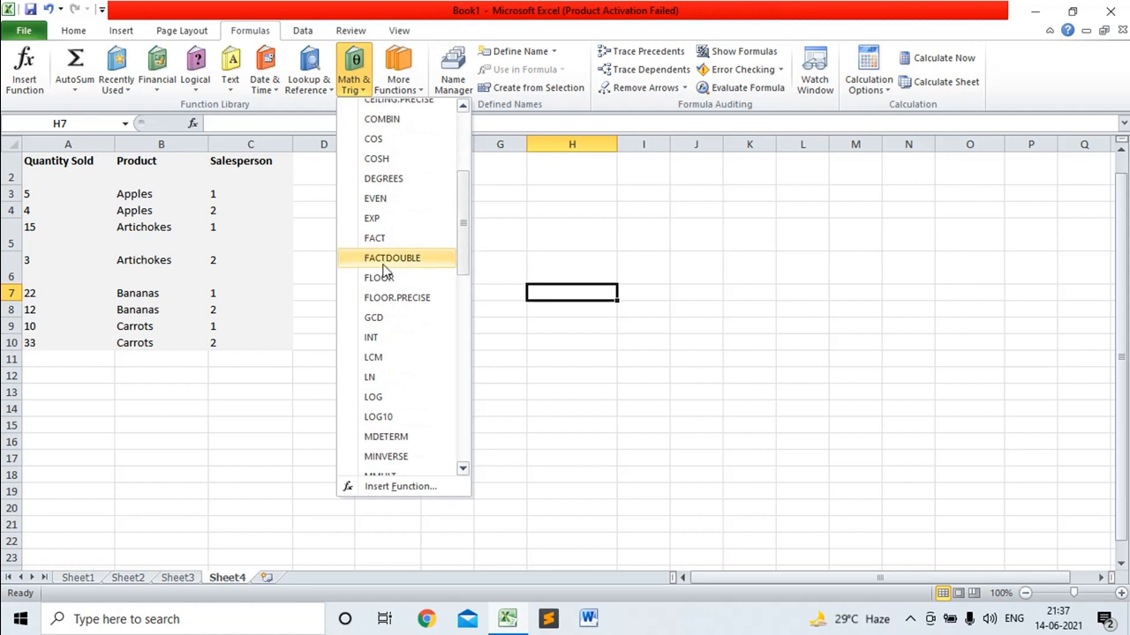
{"action": "left_click", "coordinate": [575, 306]}
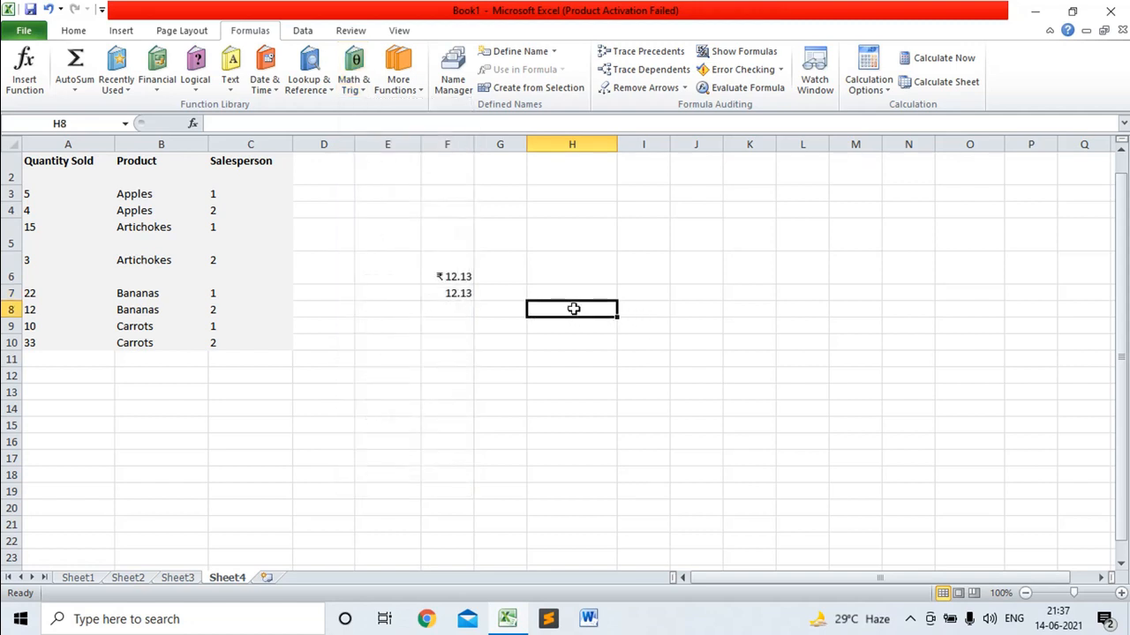
{"action": "type", "text": "=fa"}
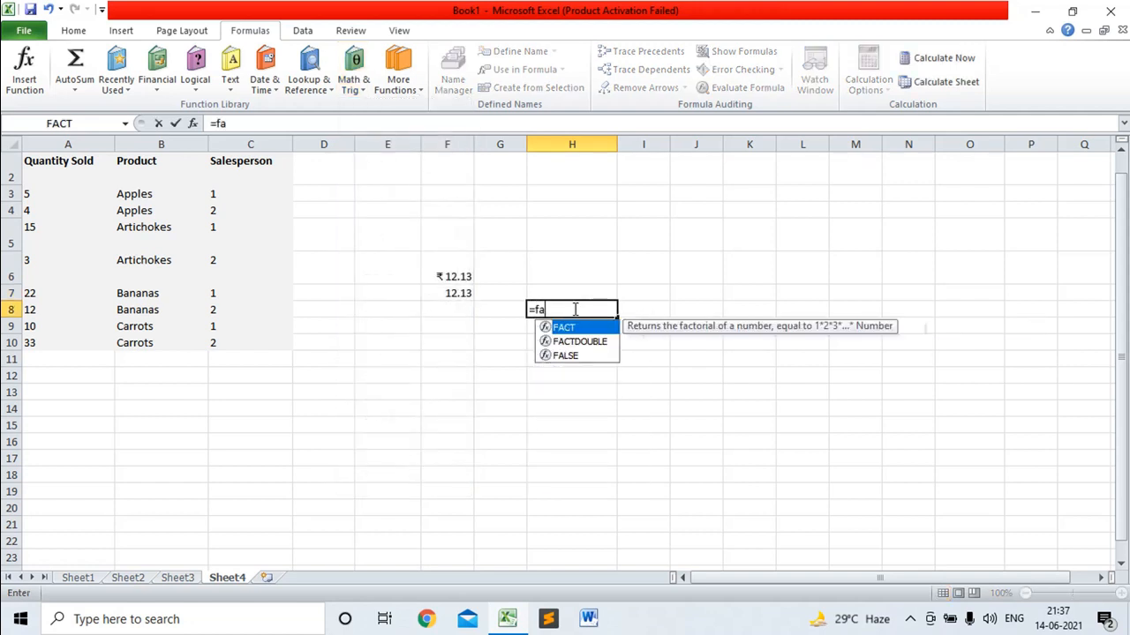
{"action": "type", "text": "cedou"}
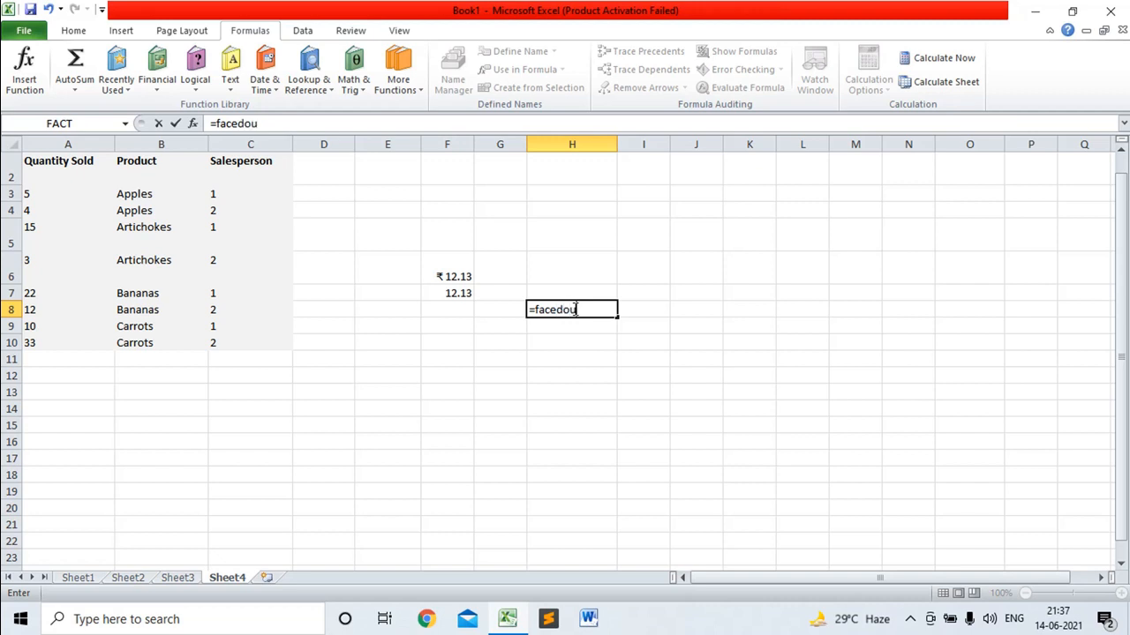
{"action": "type", "text": "ble("}
{"action": "type", "text": "6)"}
{"action": "key", "text": "Return"}
Correct the misspelled function name in cell H8 so the formula reads =FACTDOUBLE(6)
{"action": "left_click", "coordinate": [574, 309]}
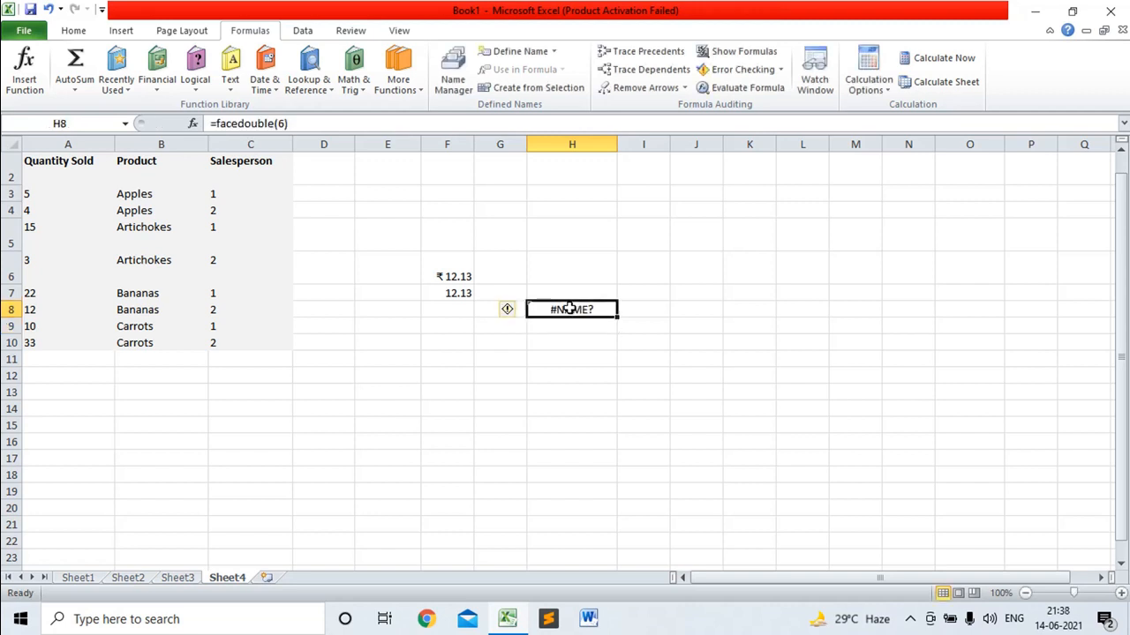
{"action": "left_click", "coordinate": [239, 124]}
{"action": "key", "text": "BackSpace"}
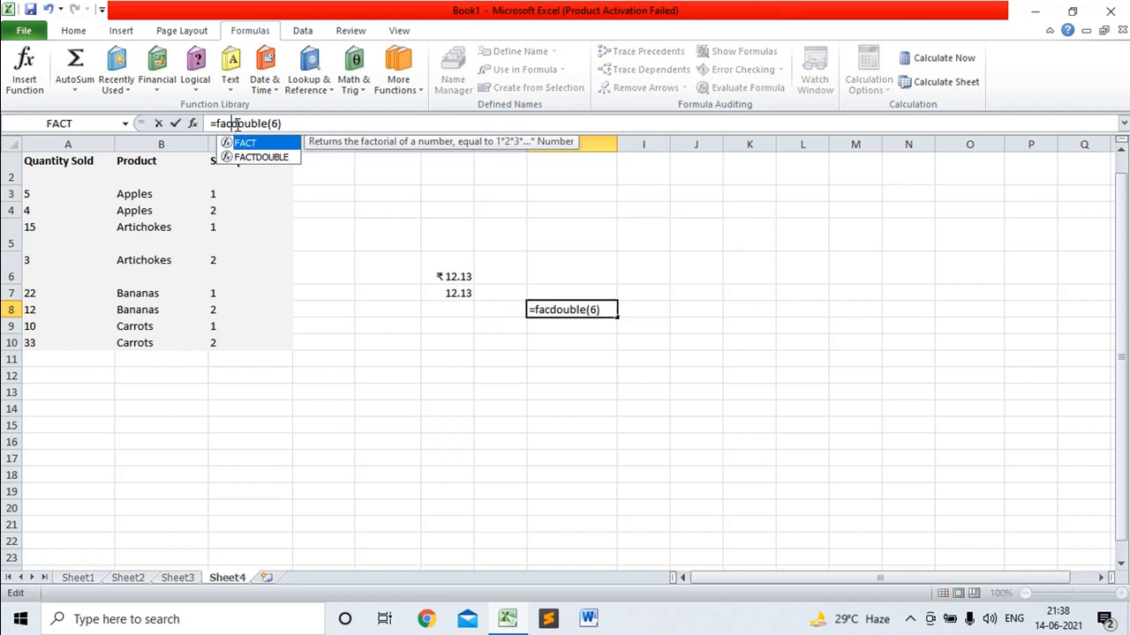
{"action": "type", "text": "t"}
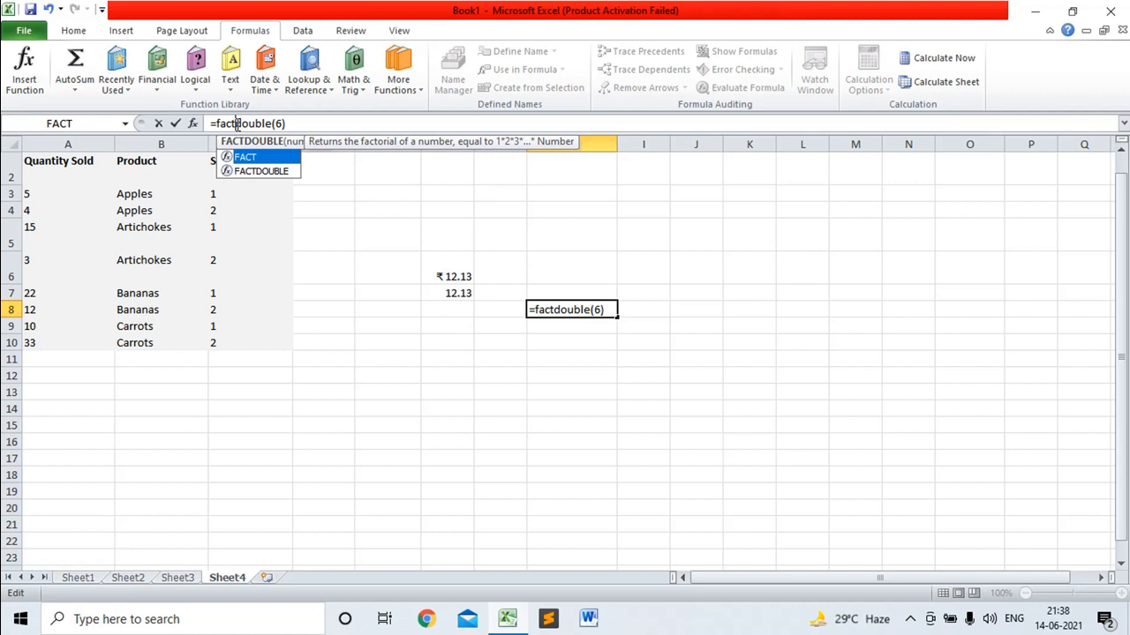
{"action": "key", "text": "Return"}
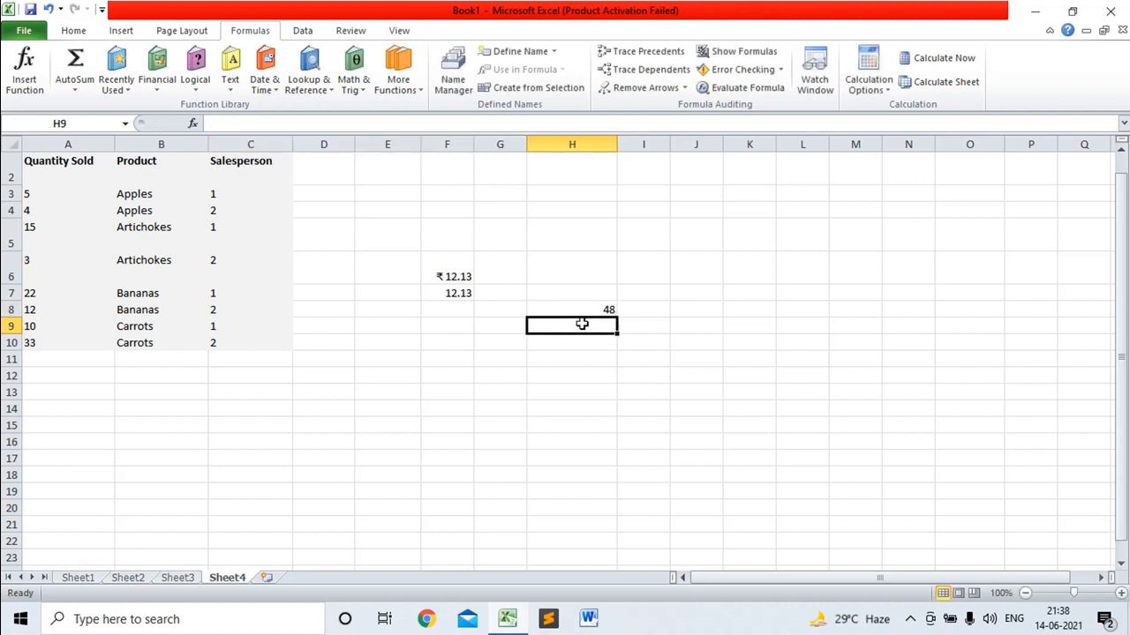
Enter =FACTDOUBLE(7) in cell H9 to calculate the double factorial of 7
{"action": "type", "text": "=face"}
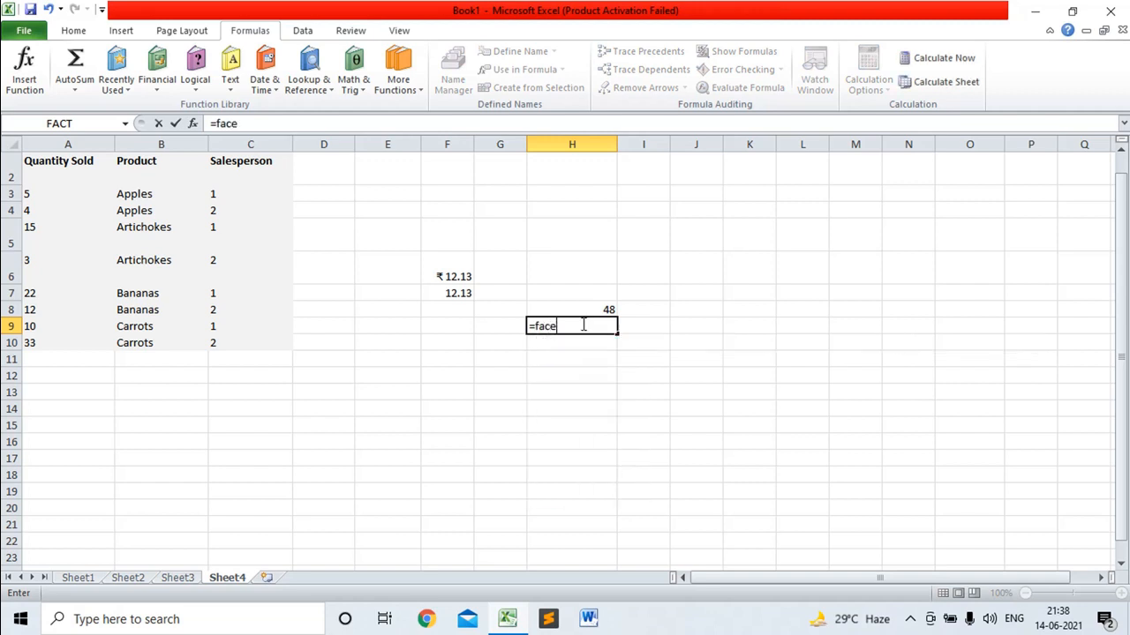
{"action": "key", "text": "BackSpace"}
{"action": "type", "text": "tdoub"}
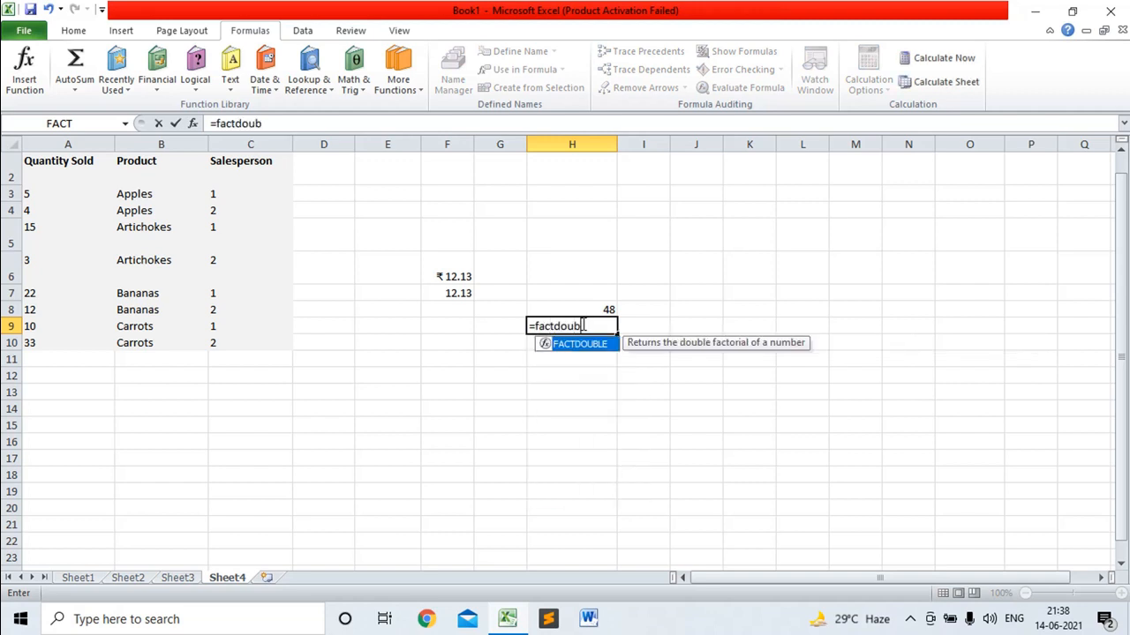
{"action": "type", "text": "le("}
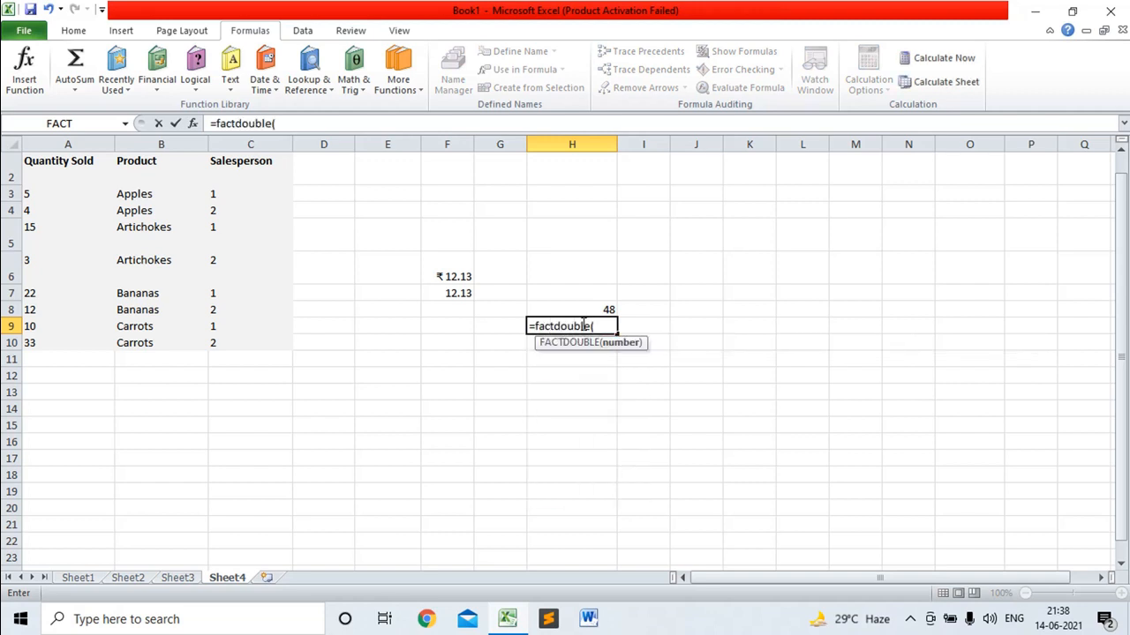
{"action": "type", "text": "7)"}
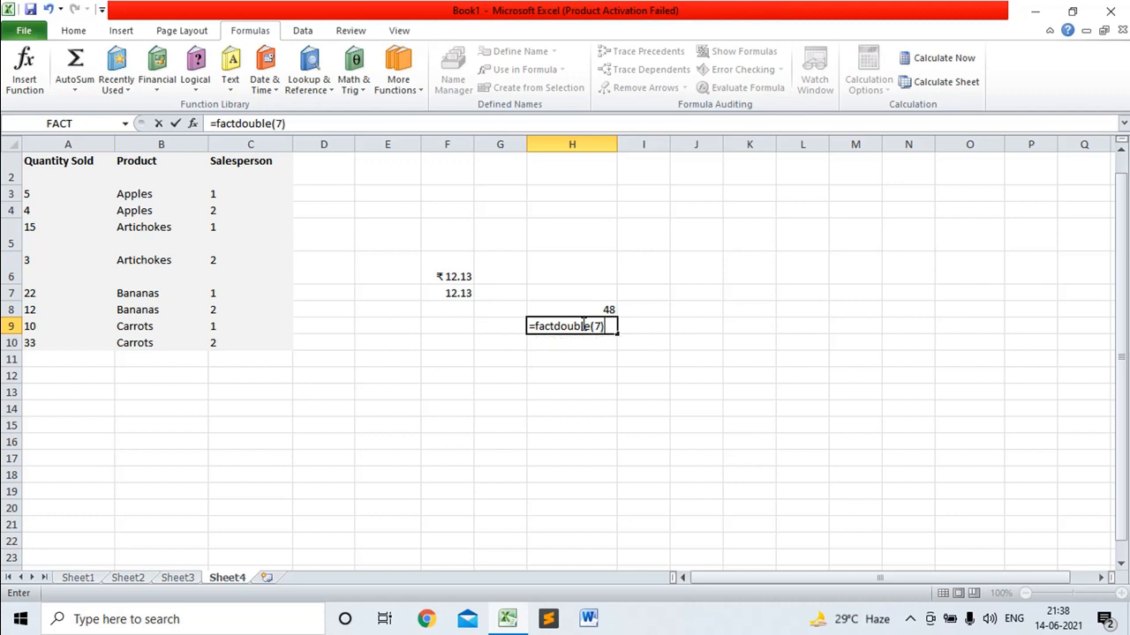
{"action": "key", "text": "Return"}
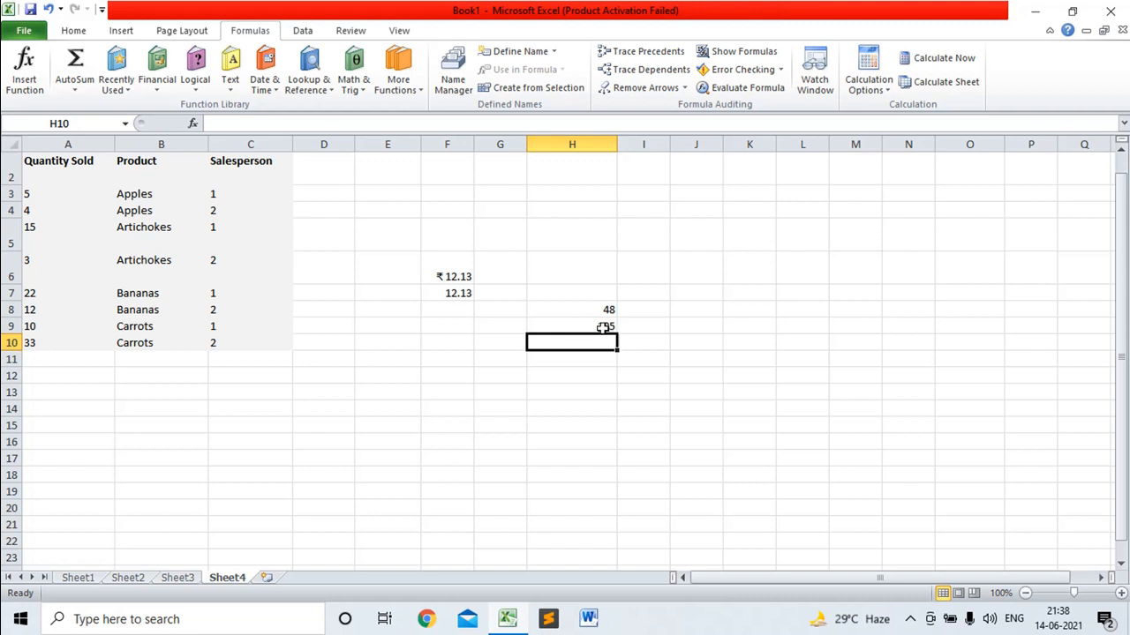
{"action": "left_click", "coordinate": [603, 327]}
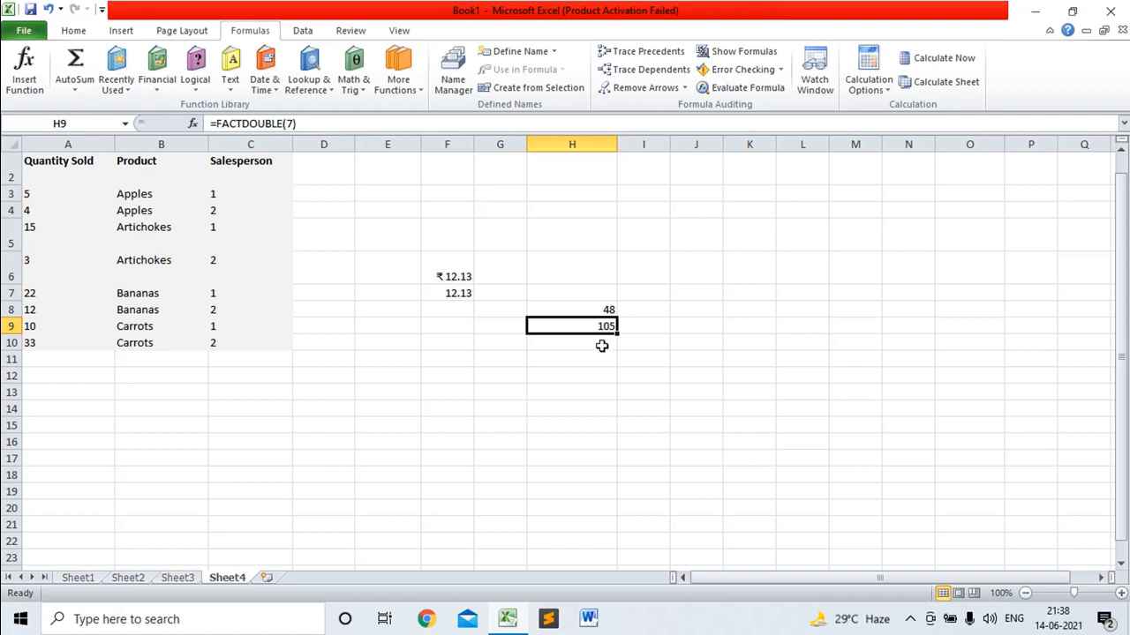
{"action": "left_click", "coordinate": [602, 343]}
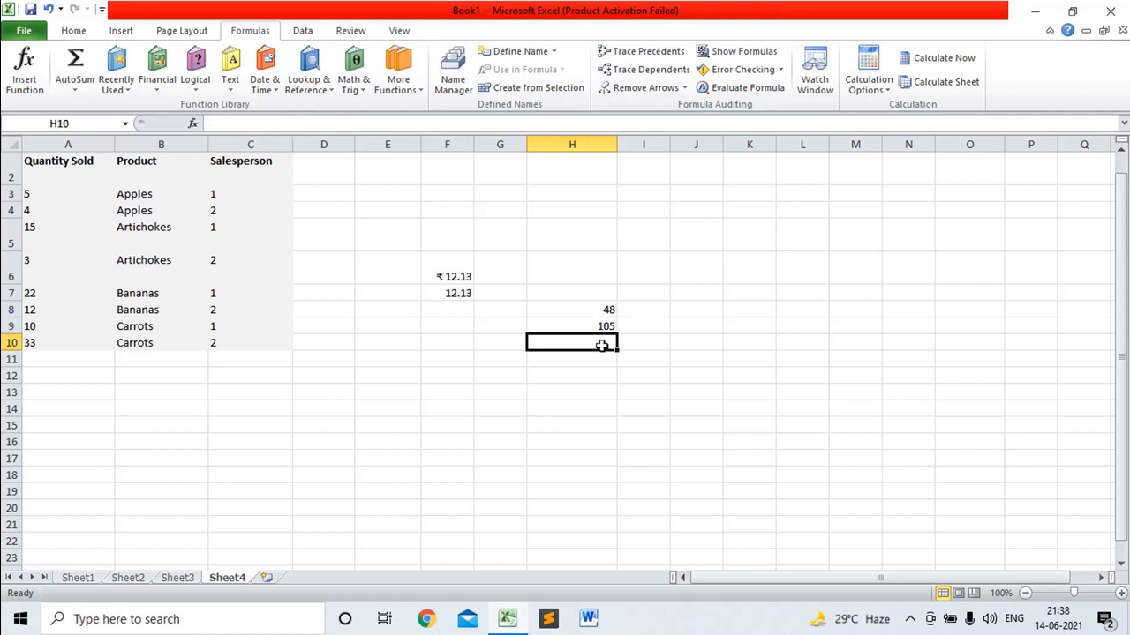
Look up GCD among the math functions and enter =GCD(6,3) in cell H12
{"action": "left_click", "coordinate": [364, 93]}
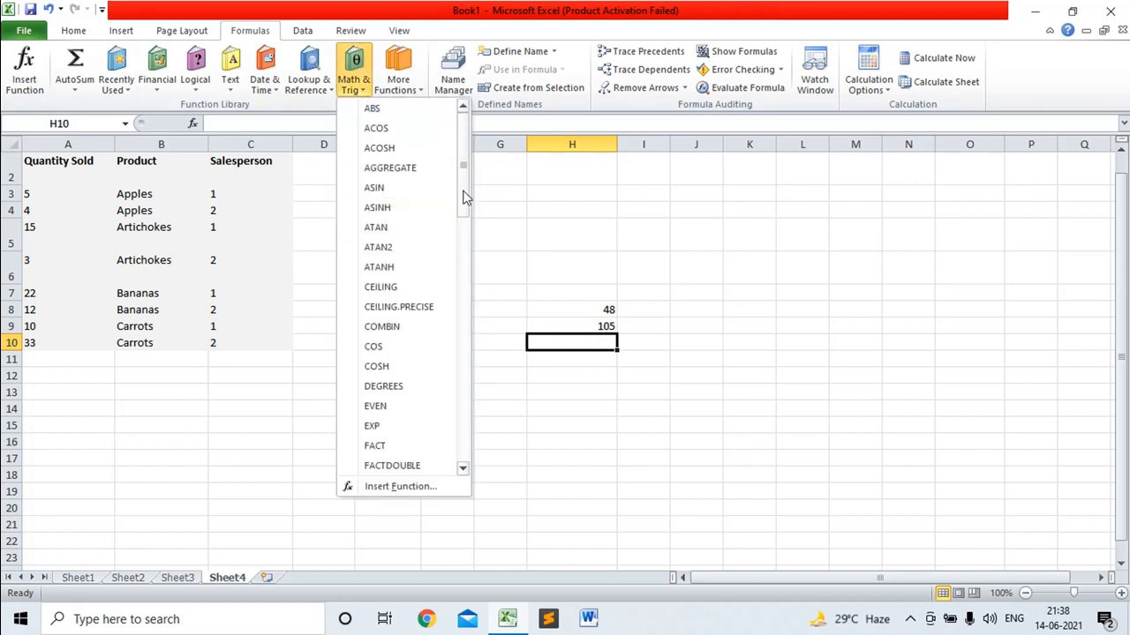
{"action": "left_click_drag", "start_coordinate": [466, 197], "coordinate": [467, 245]}
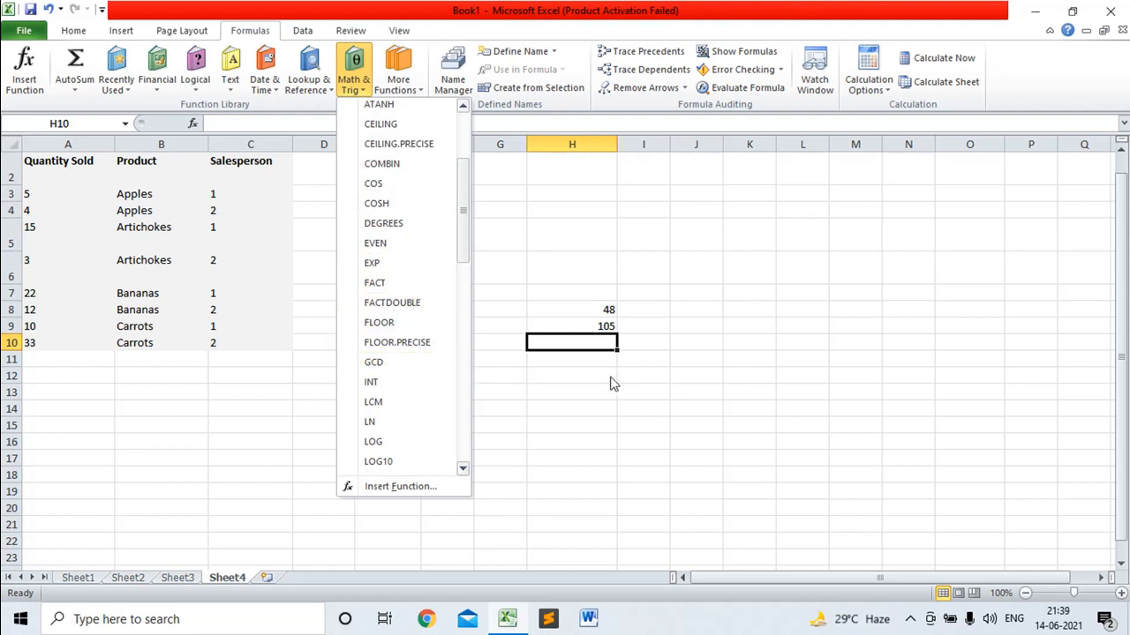
{"action": "left_click", "coordinate": [565, 374]}
{"action": "left_click", "coordinate": [565, 373]}
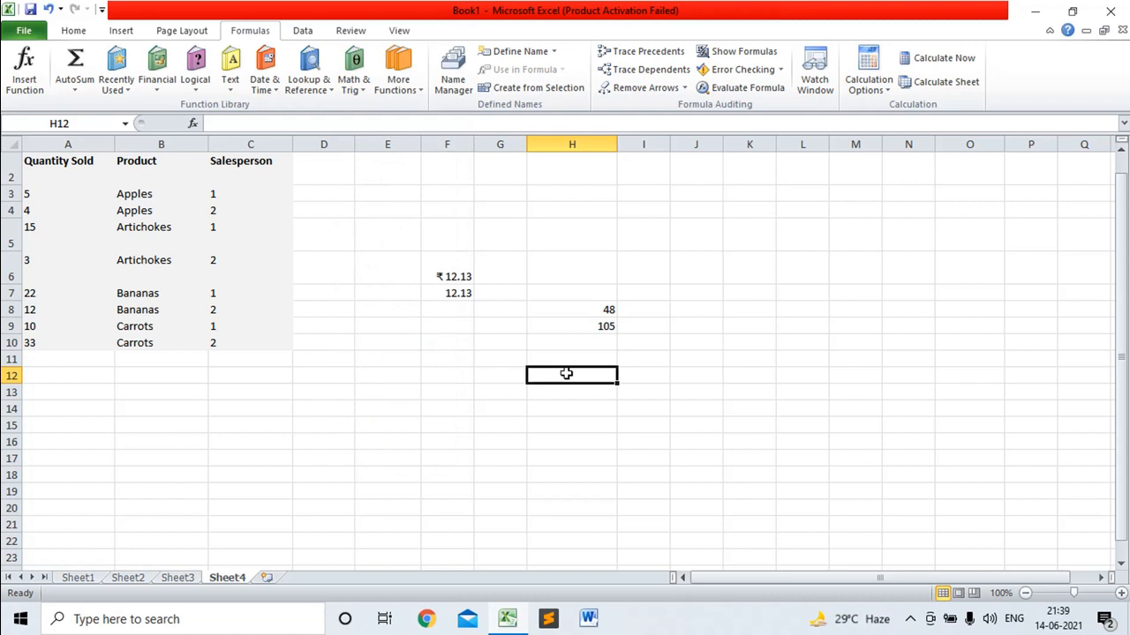
{"action": "type", "text": "=g"}
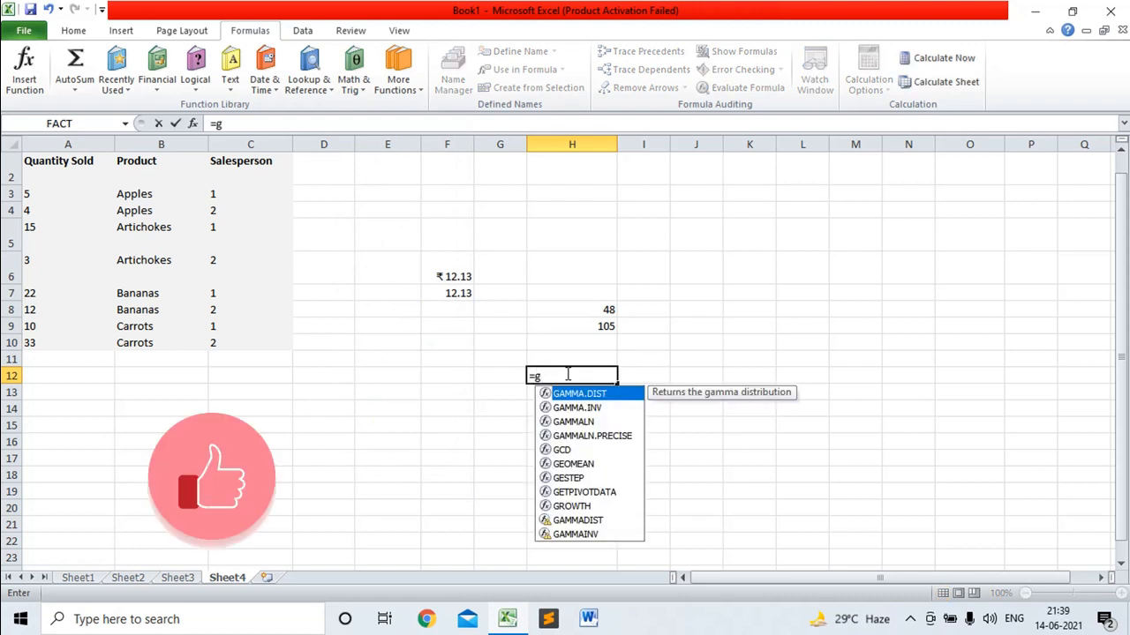
{"action": "type", "text": "cd"}
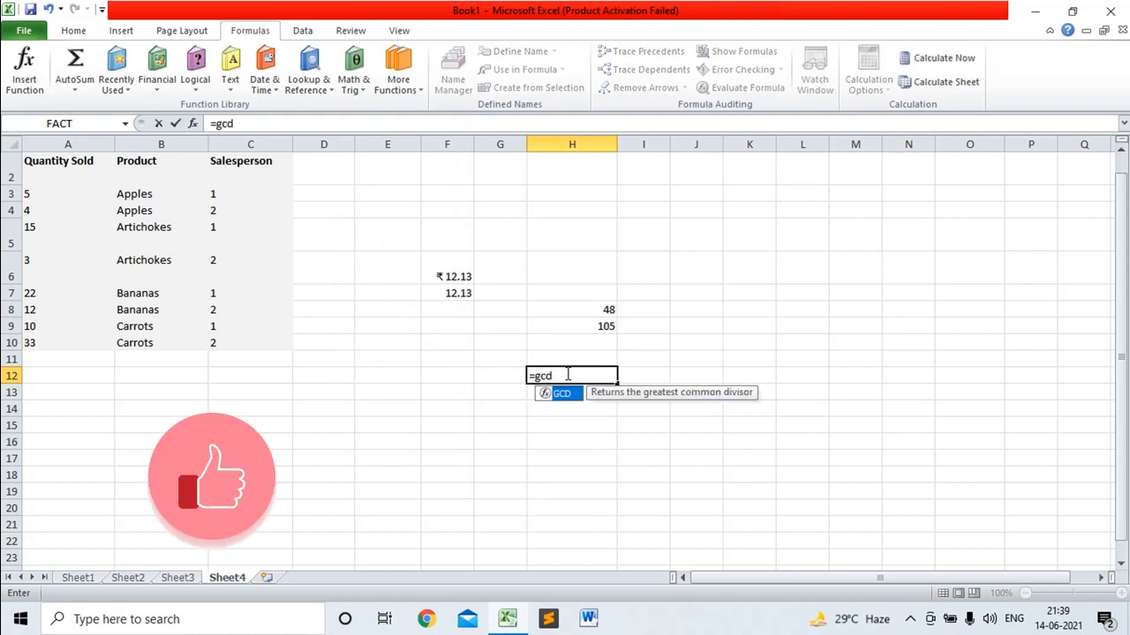
{"action": "type", "text": "("}
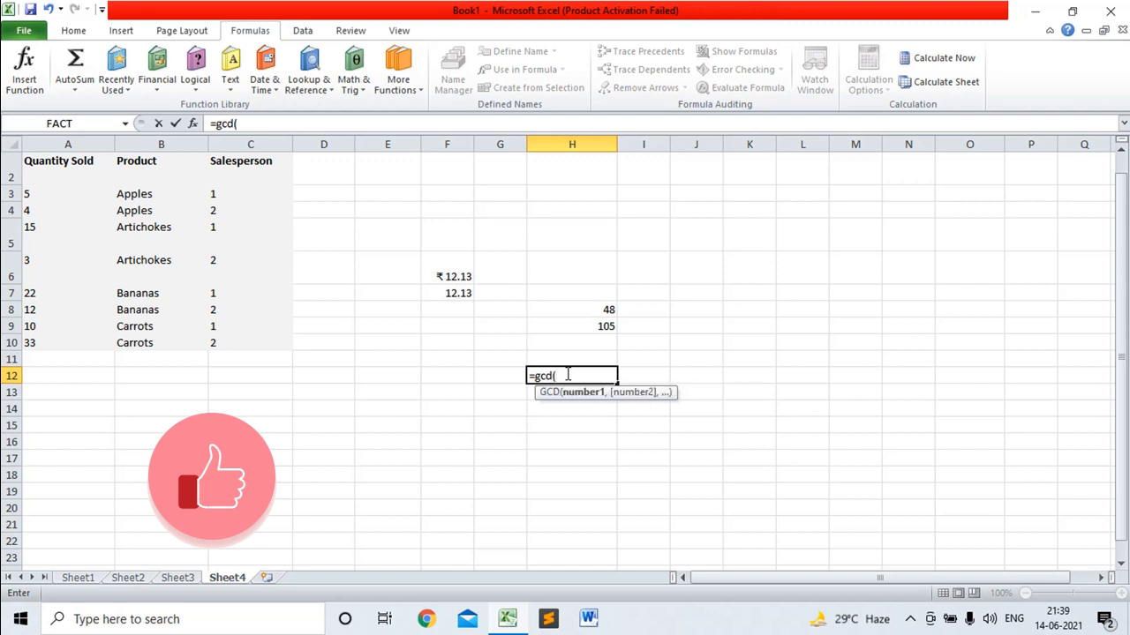
{"action": "type", "text": "6,"}
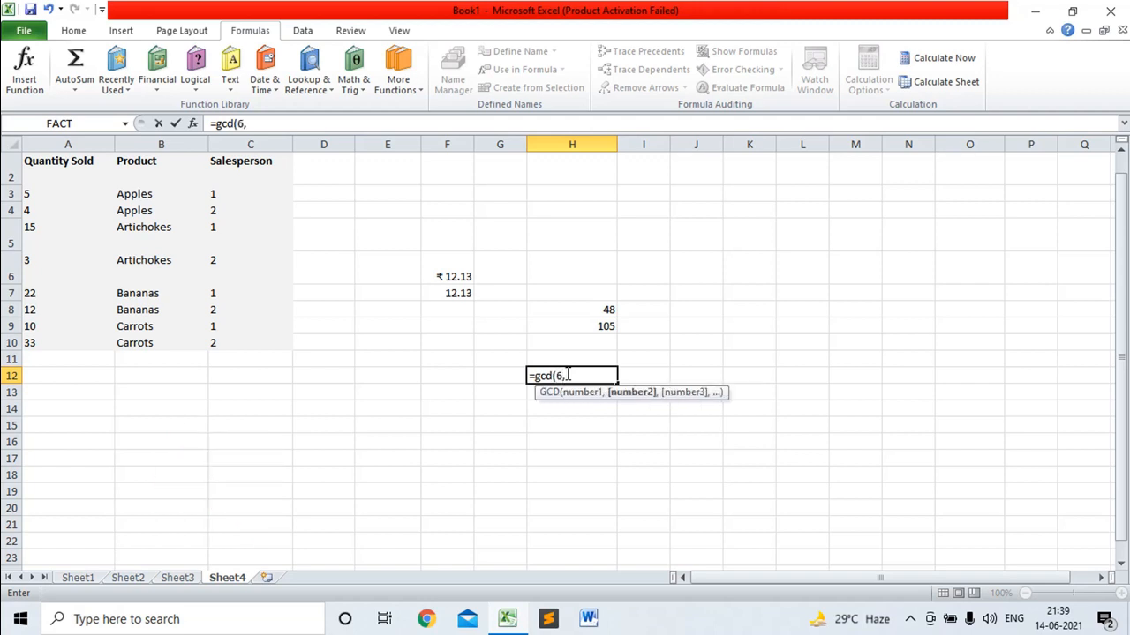
{"action": "type", "text": "3)"}
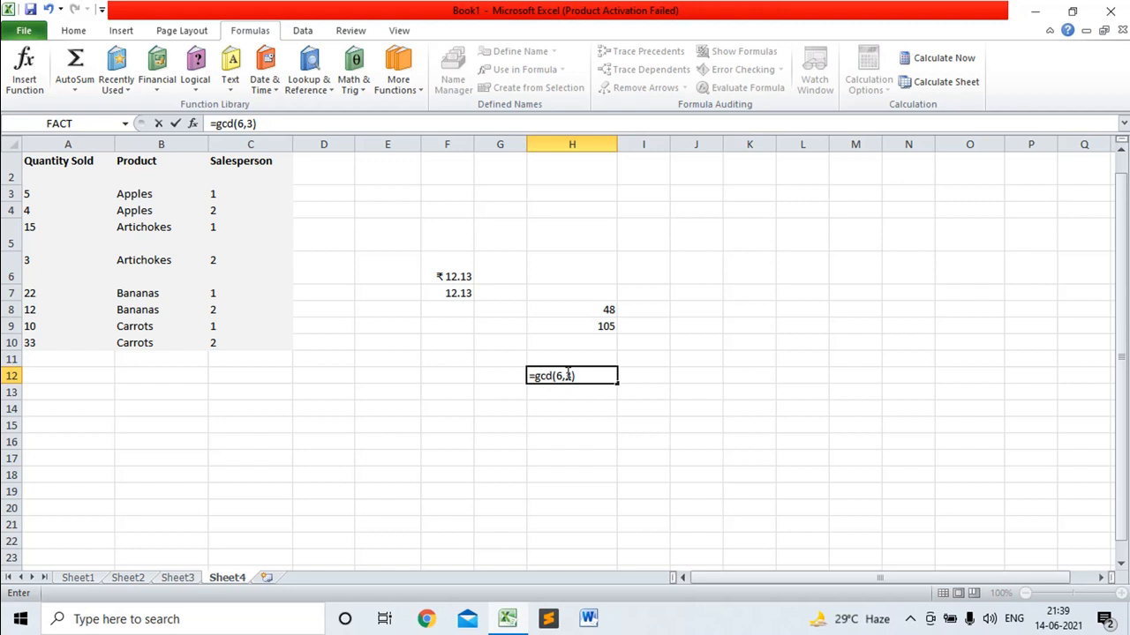
{"action": "key", "text": "Return"}
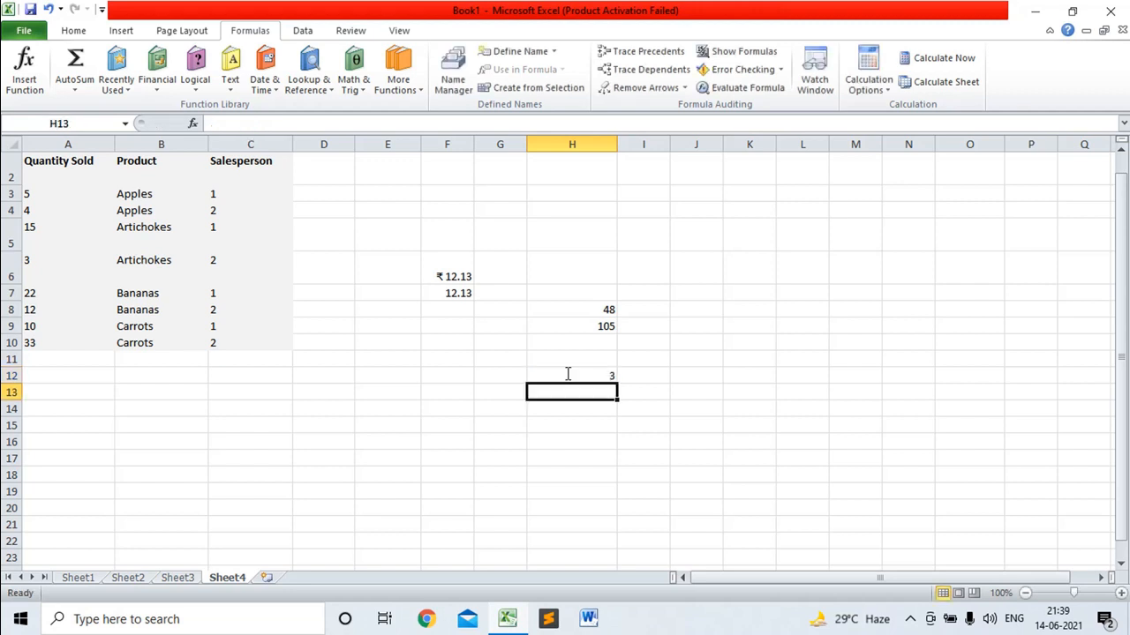
Change the arguments of the GCD formula in cell H12 so it reads =GCD(15,10,5)
{"action": "left_click", "coordinate": [580, 375]}
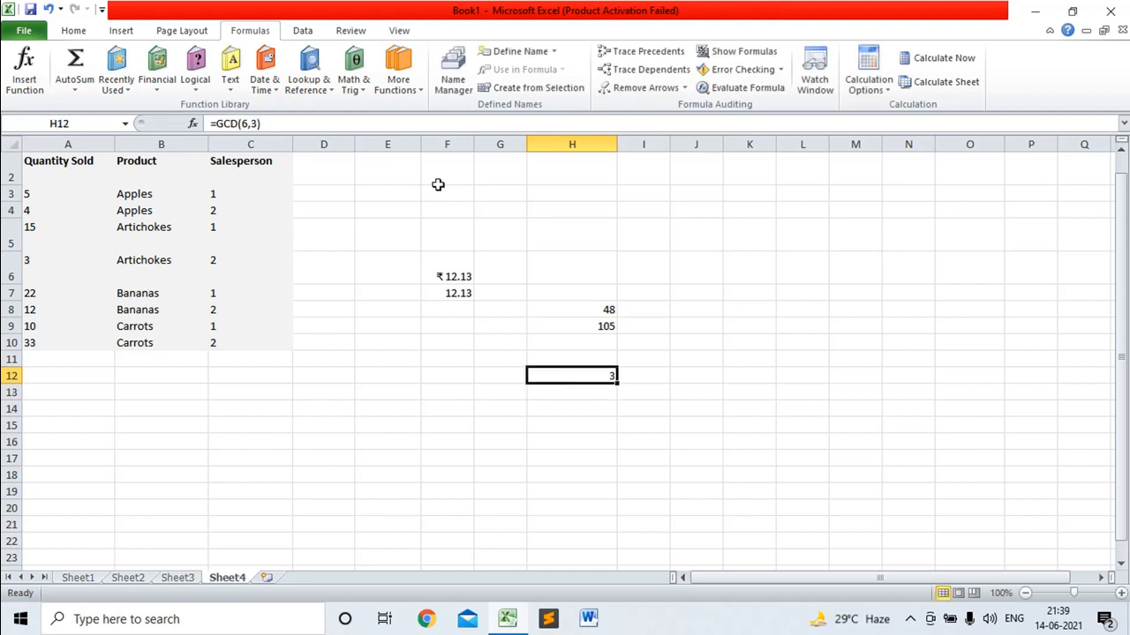
{"action": "left_click", "coordinate": [253, 125]}
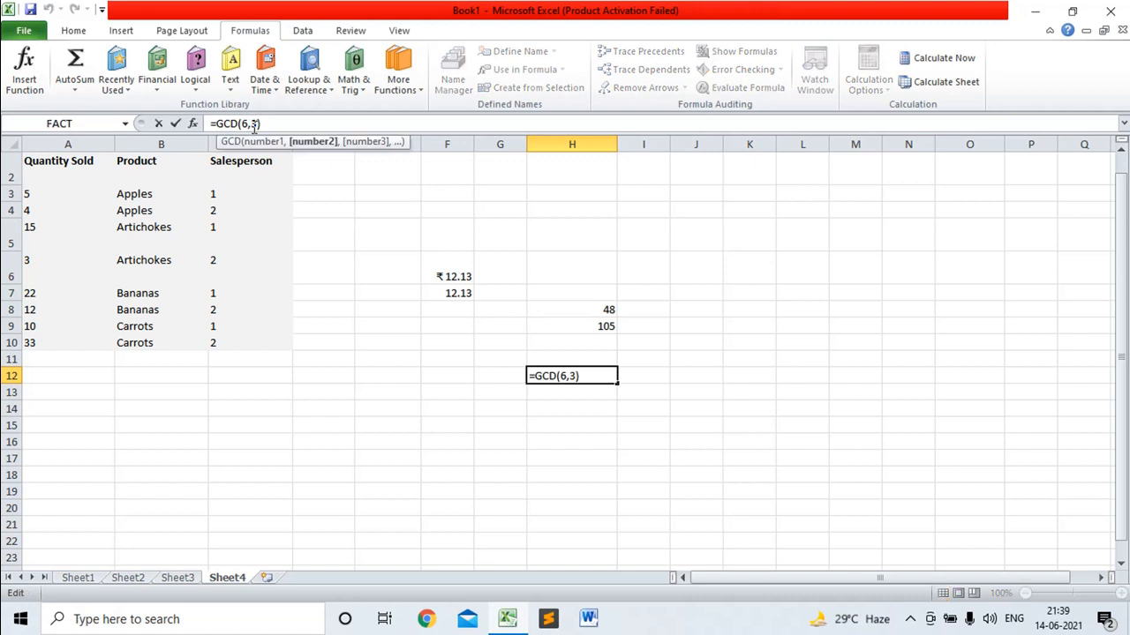
{"action": "key", "text": "BackSpace"}
{"action": "key", "text": "BackSpace"}
{"action": "key", "text": "BackSpace"}
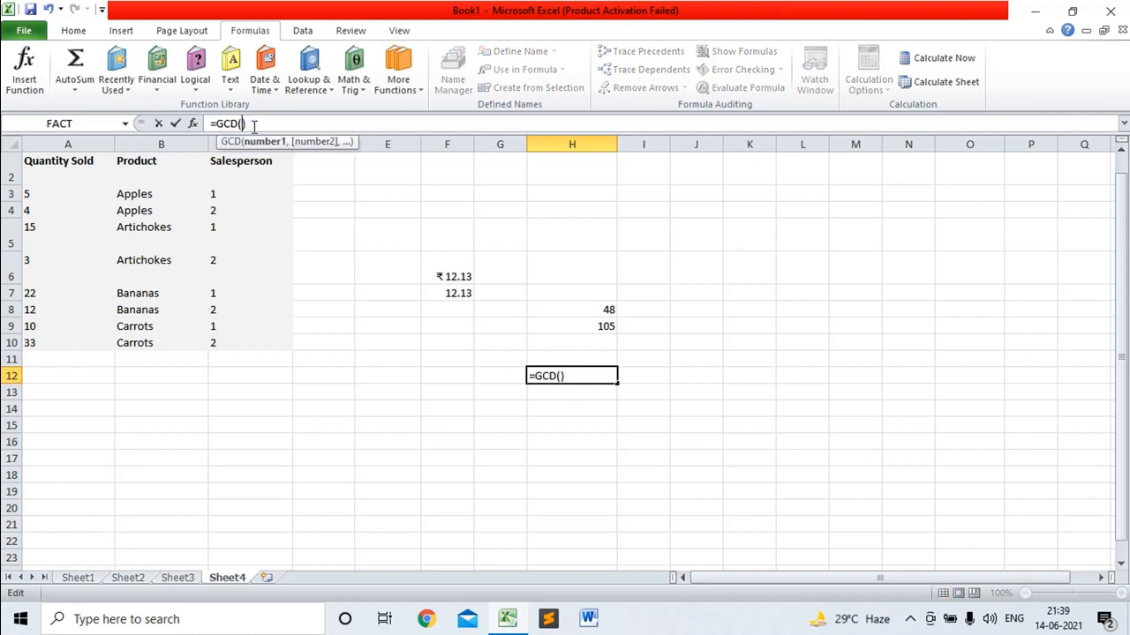
{"action": "type", "text": "15,10,."}
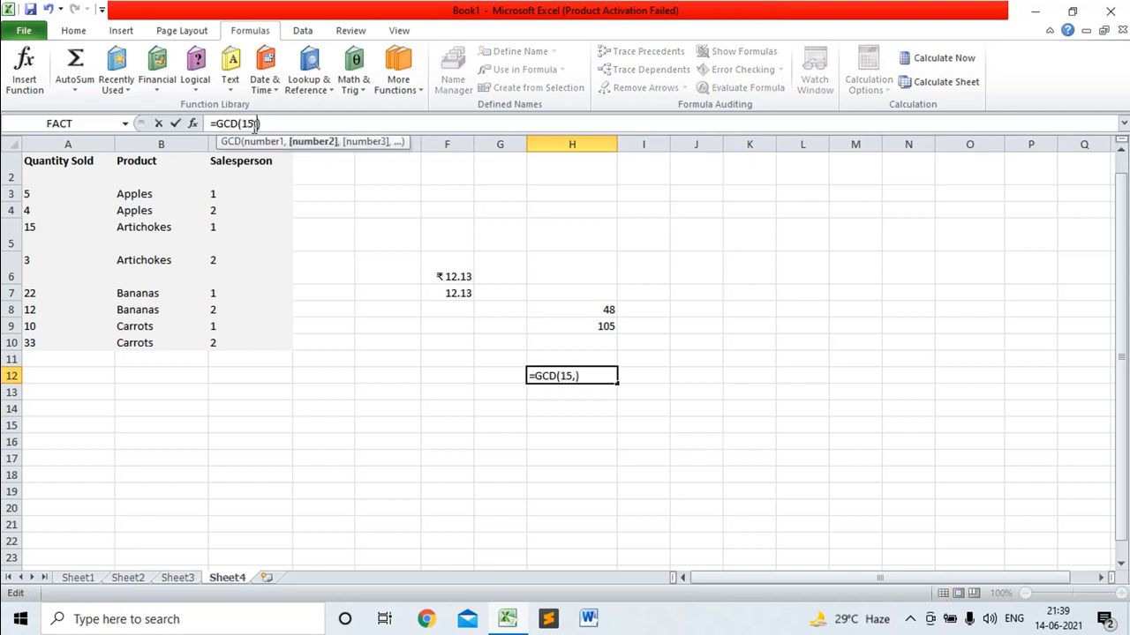
{"action": "type", "text": "5"}
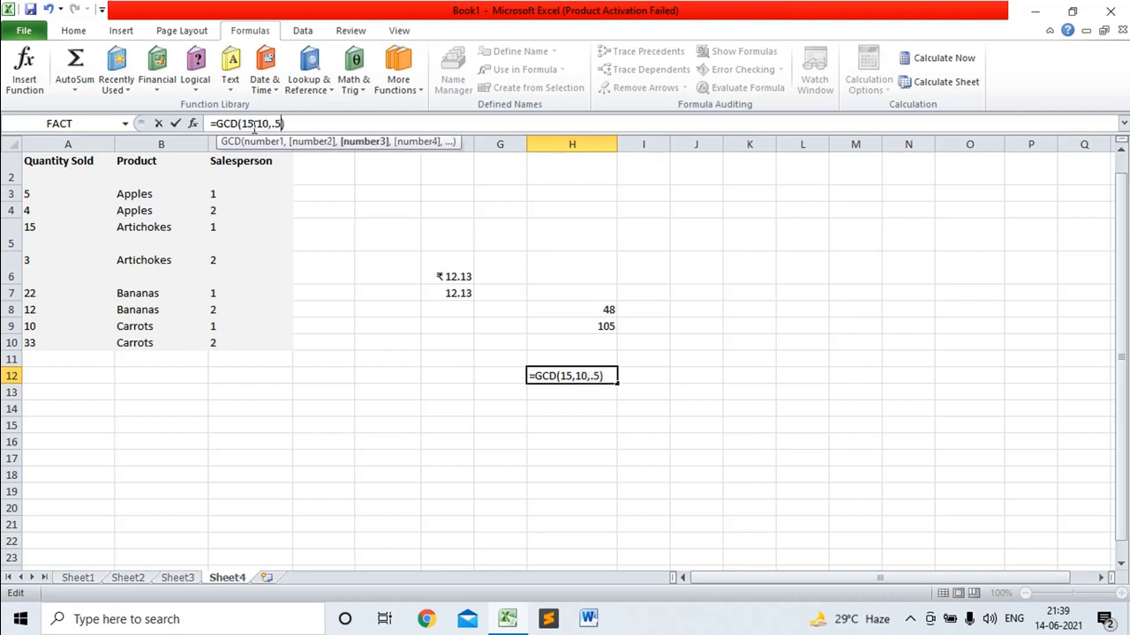
{"action": "key", "text": "BackSpace"}
{"action": "key", "text": "BackSpace"}
{"action": "type", "text": "5"}
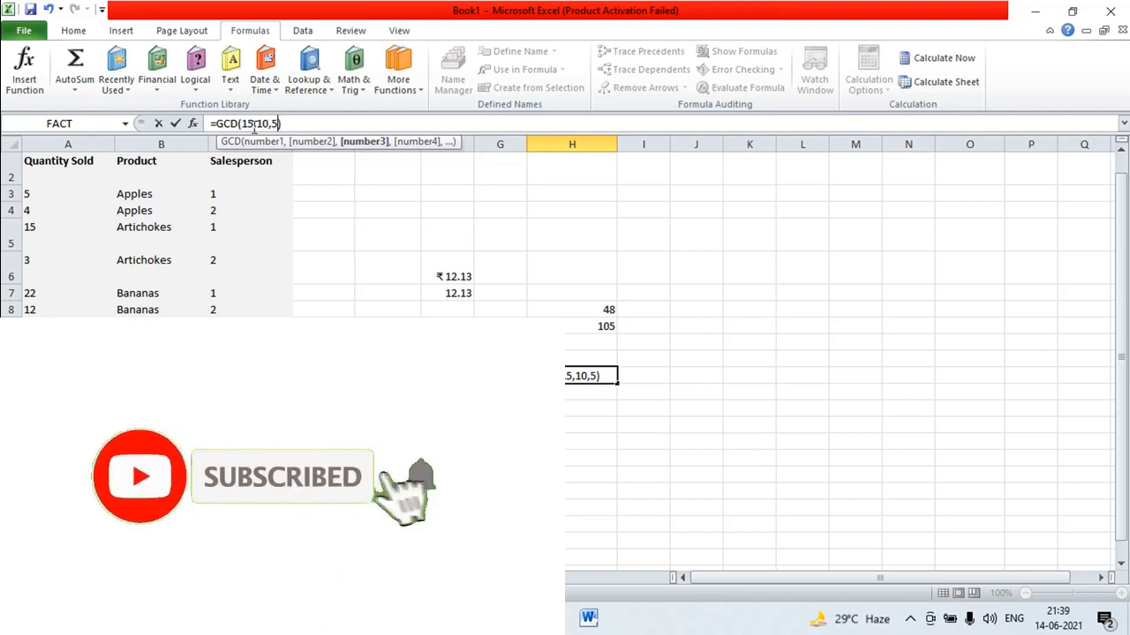
{"action": "key", "text": "Return"}
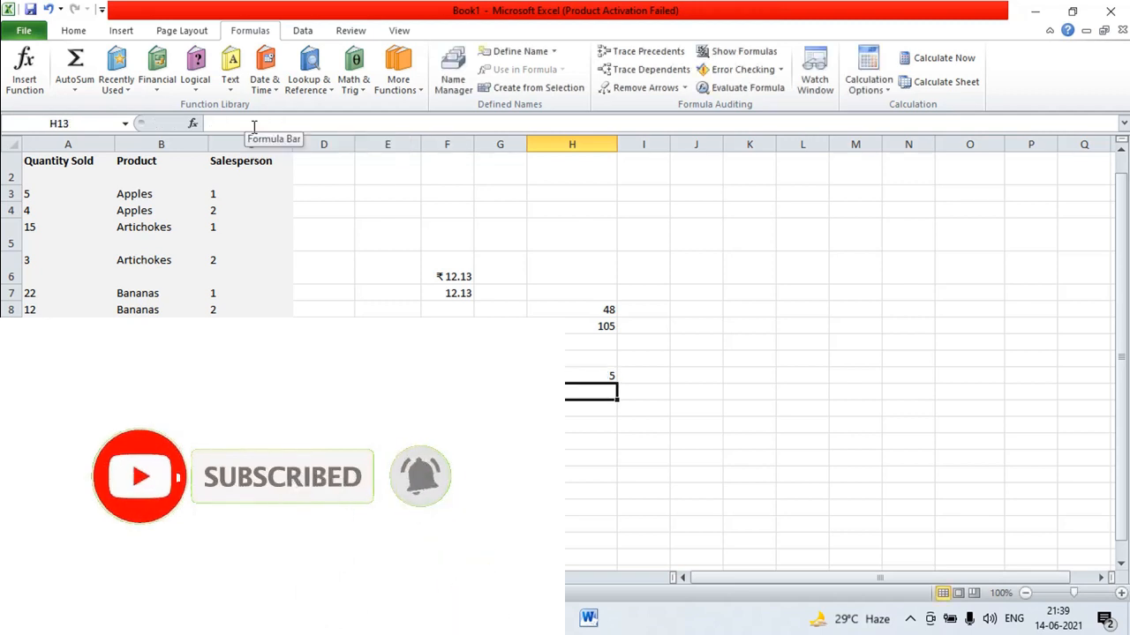
{"action": "type", "text": "=hcf"}
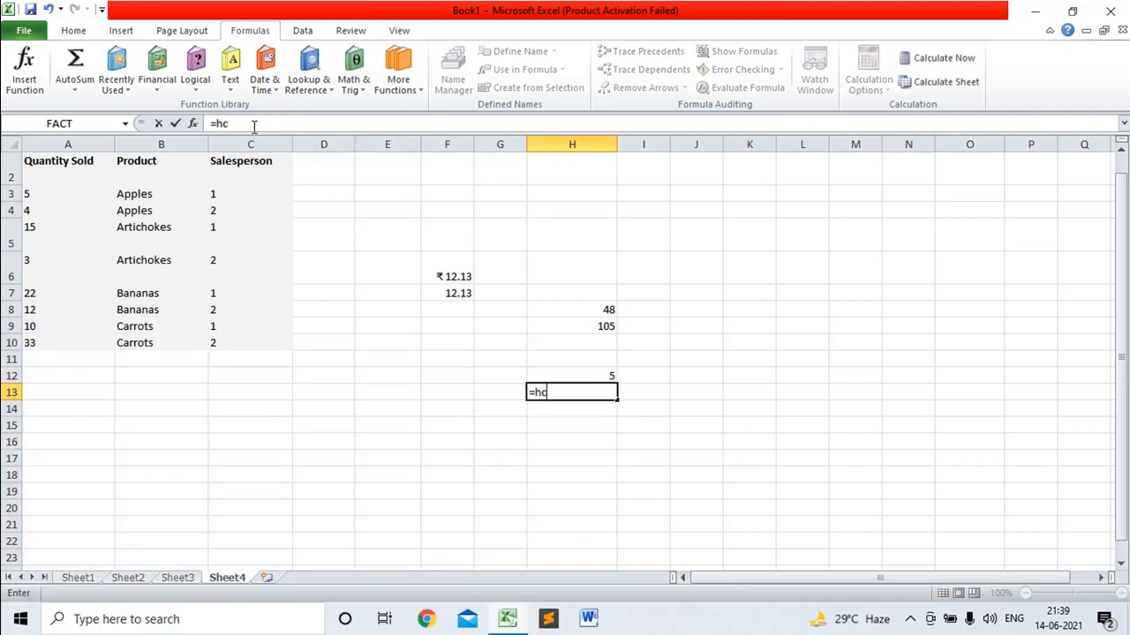
{"action": "key", "text": "BackSpace"}
{"action": "key", "text": "BackSpace"}
{"action": "key", "text": "BackSpace"}
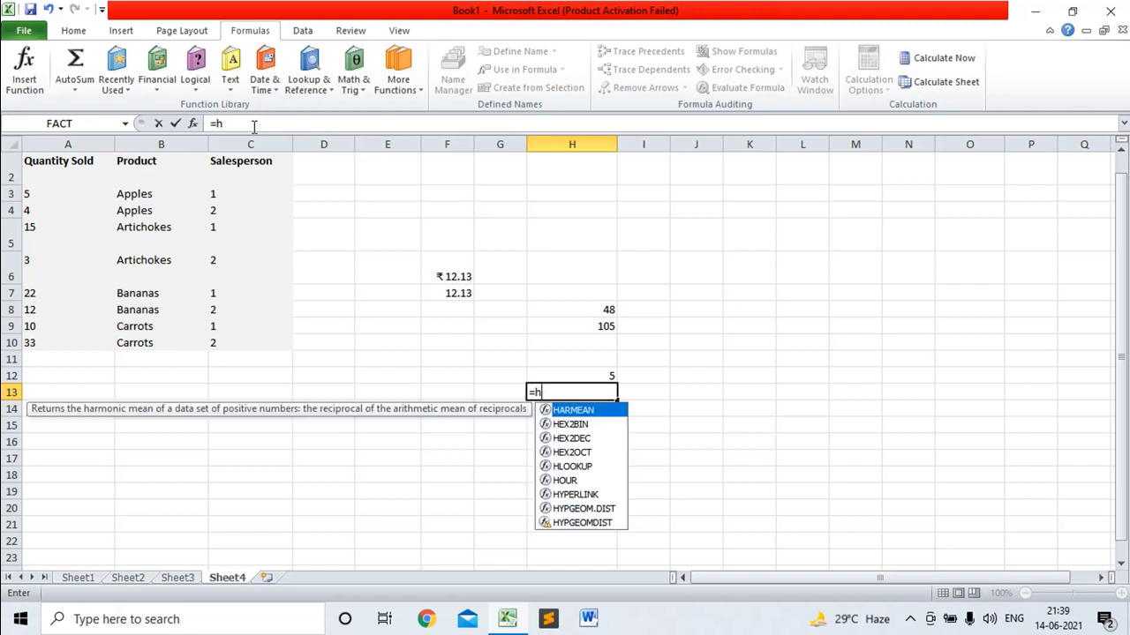
{"action": "type", "text": "hc"}
{"action": "key", "text": "BackSpace"}
{"action": "key", "text": "BackSpace"}
{"action": "key", "text": "BackSpace"}
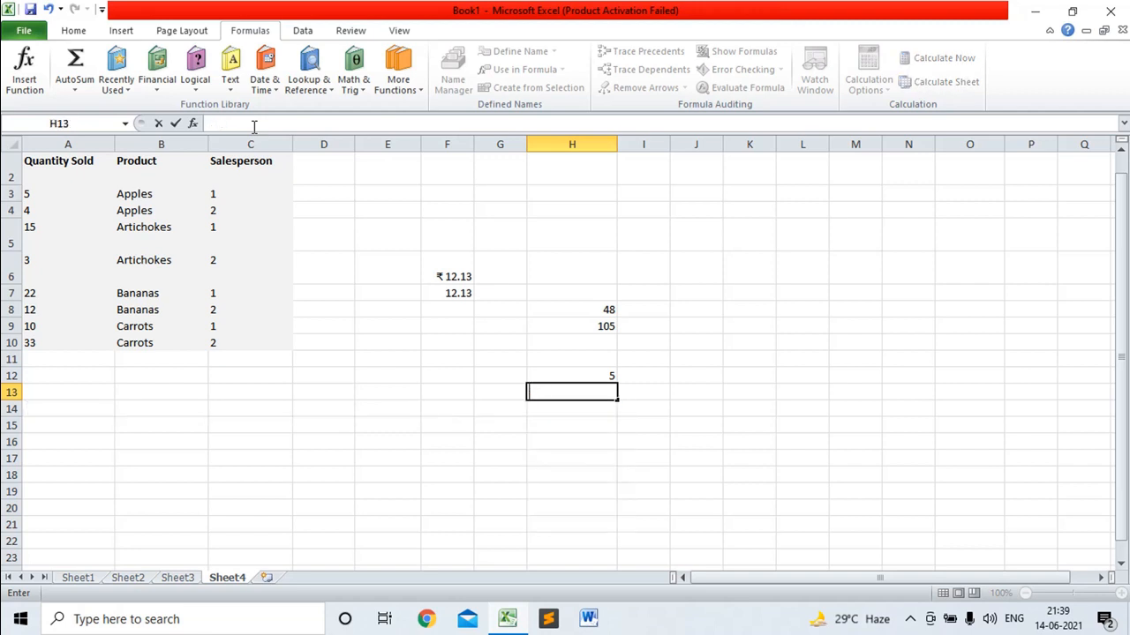
{"action": "left_click", "coordinate": [582, 269]}
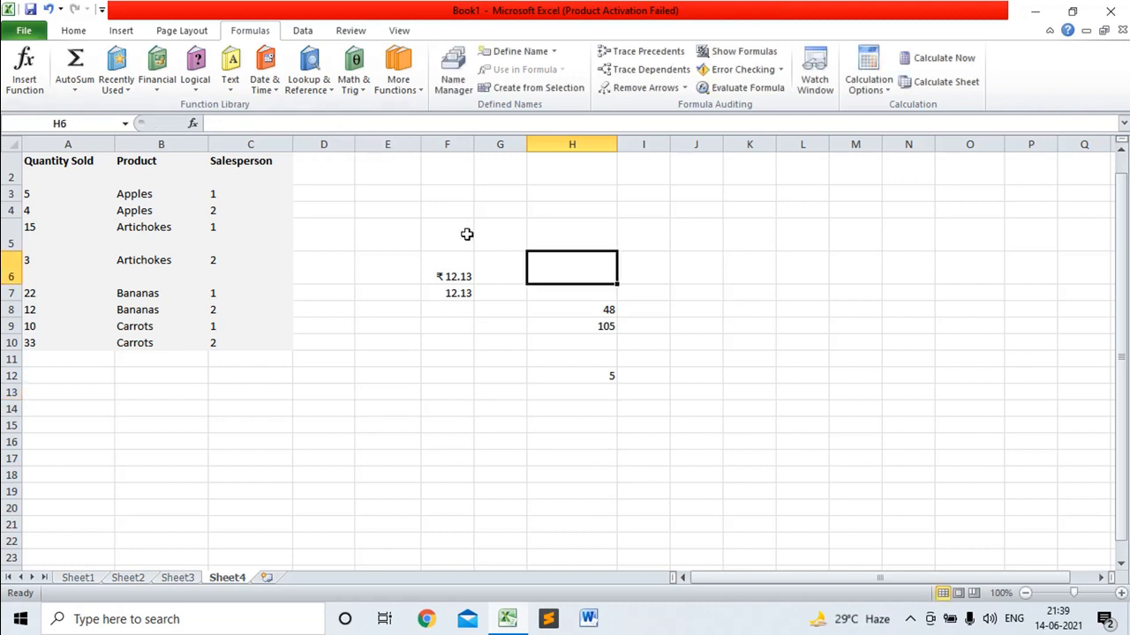
Enter =LCM(15,10,5) in cell H13 to calculate the least common multiple of the three numbers
{"action": "left_click", "coordinate": [362, 90]}
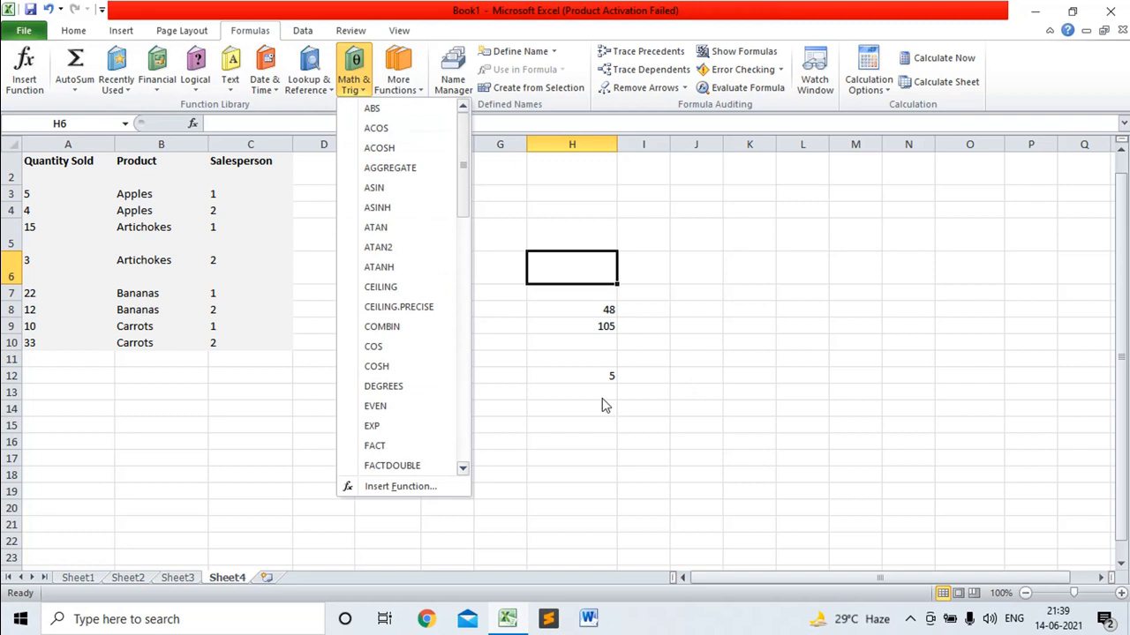
{"action": "left_click", "coordinate": [601, 396]}
{"action": "left_click", "coordinate": [595, 392]}
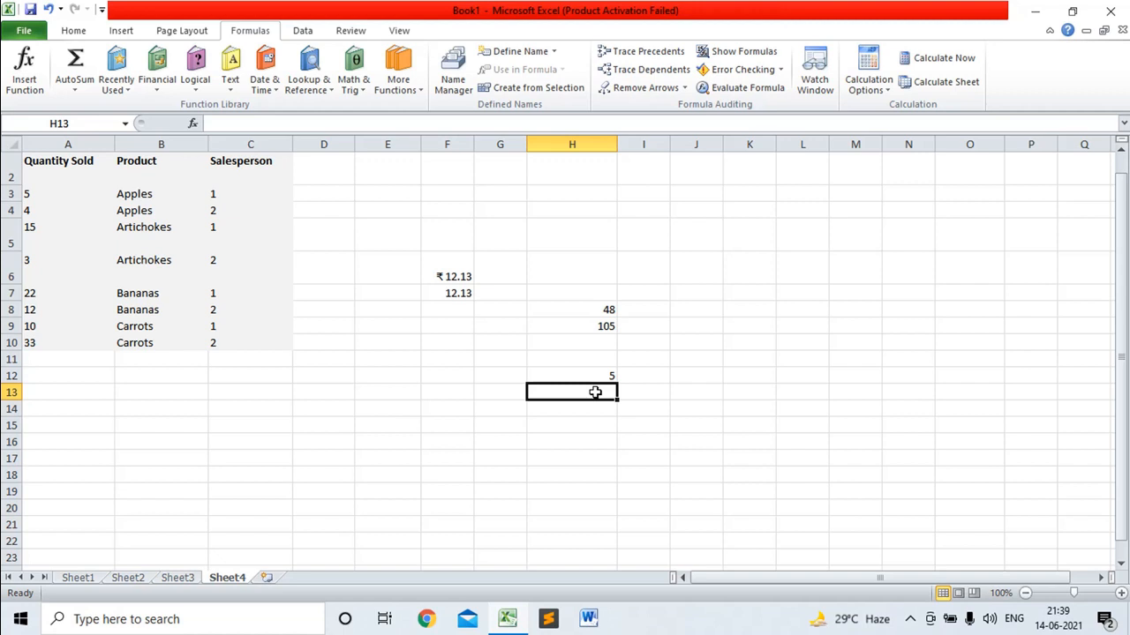
{"action": "type", "text": "="}
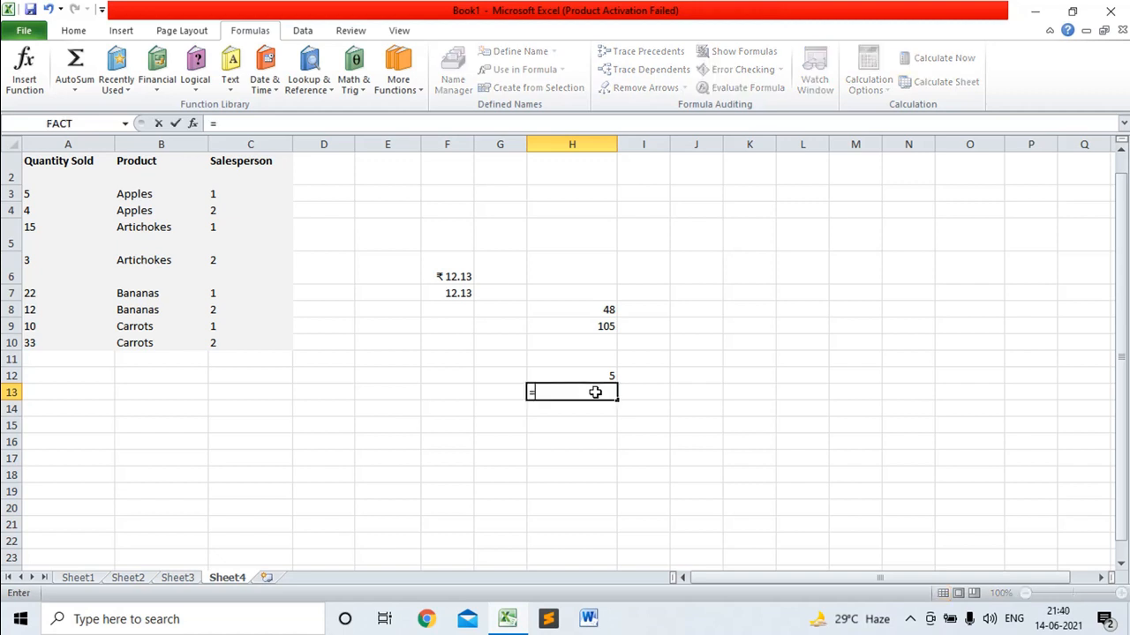
{"action": "type", "text": "LCN"}
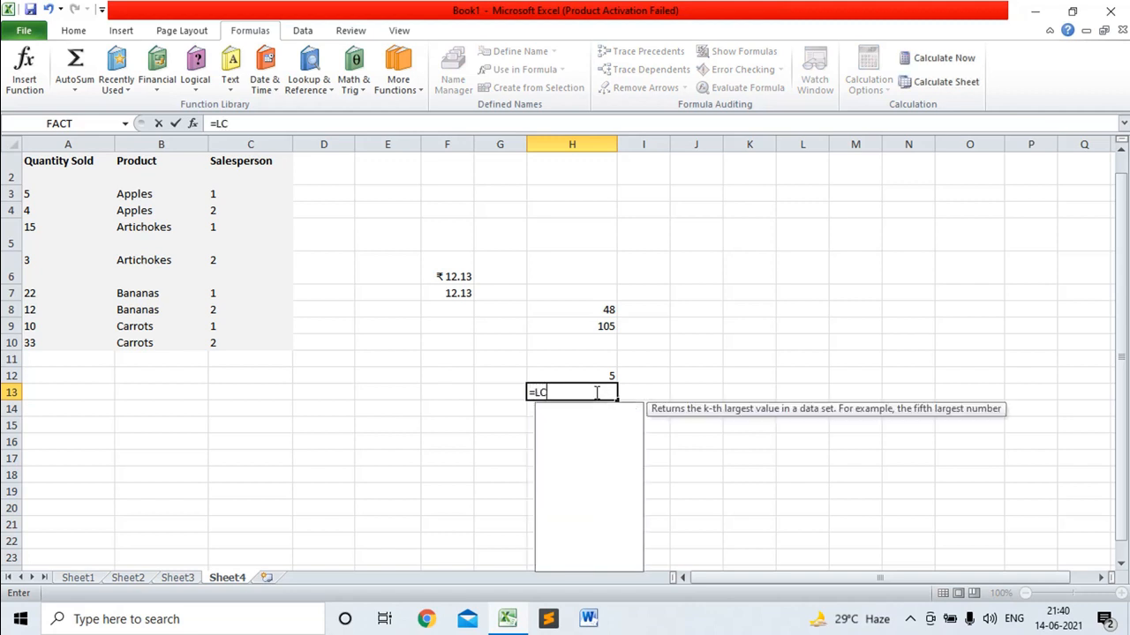
{"action": "key", "text": "BackSpace"}
{"action": "type", "text": "M"}
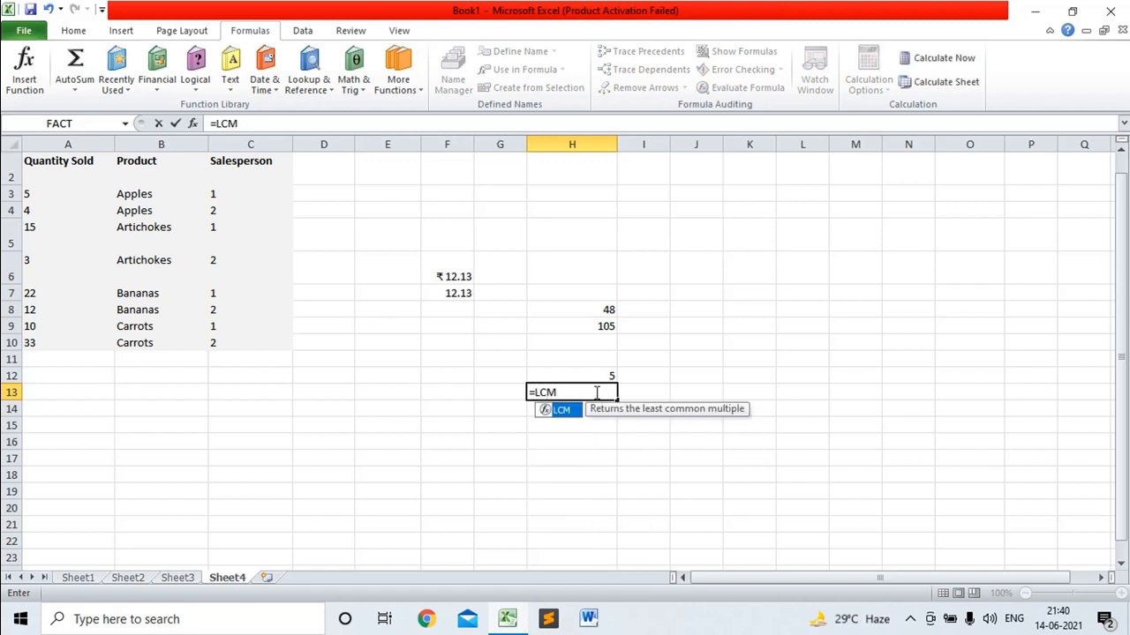
{"action": "type", "text": "(1"}
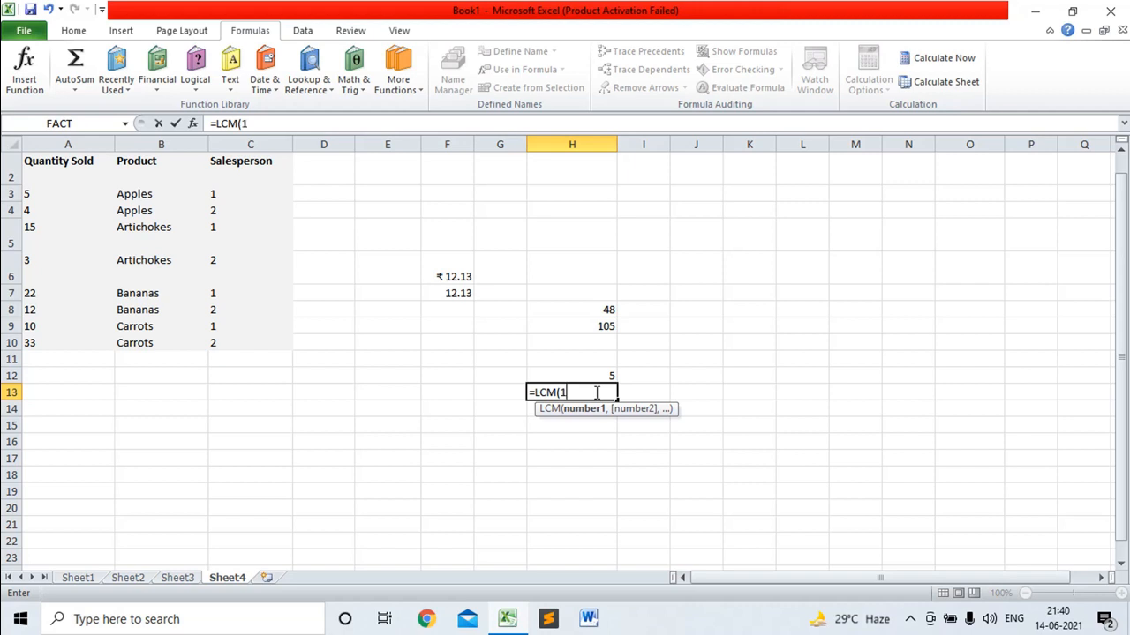
{"action": "type", "text": "5,10,5"}
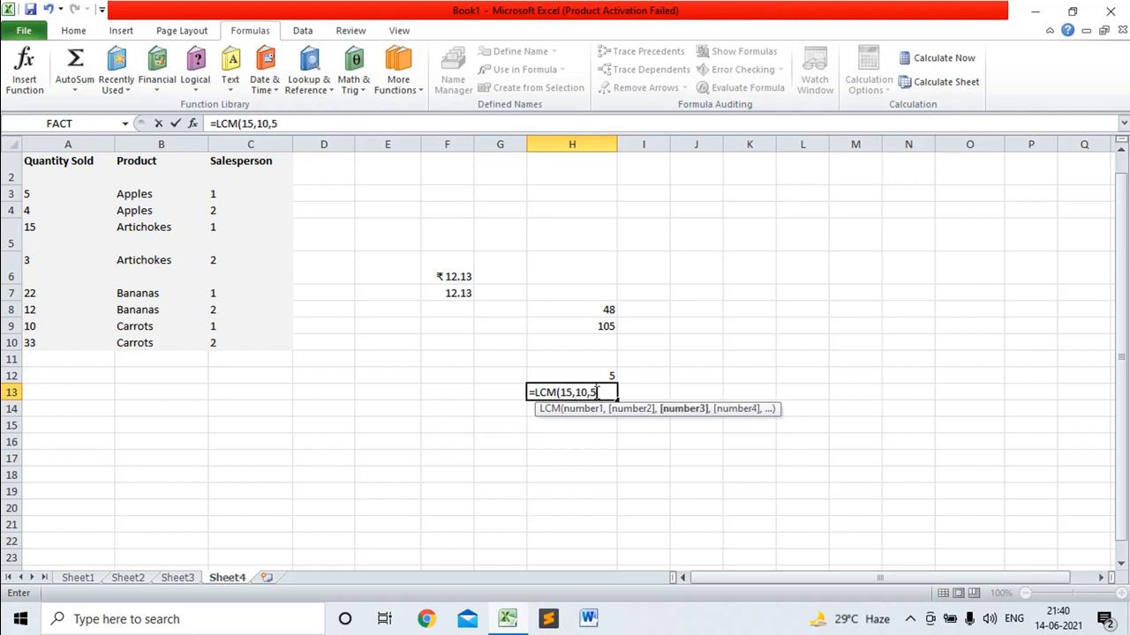
{"action": "type", "text": ")"}
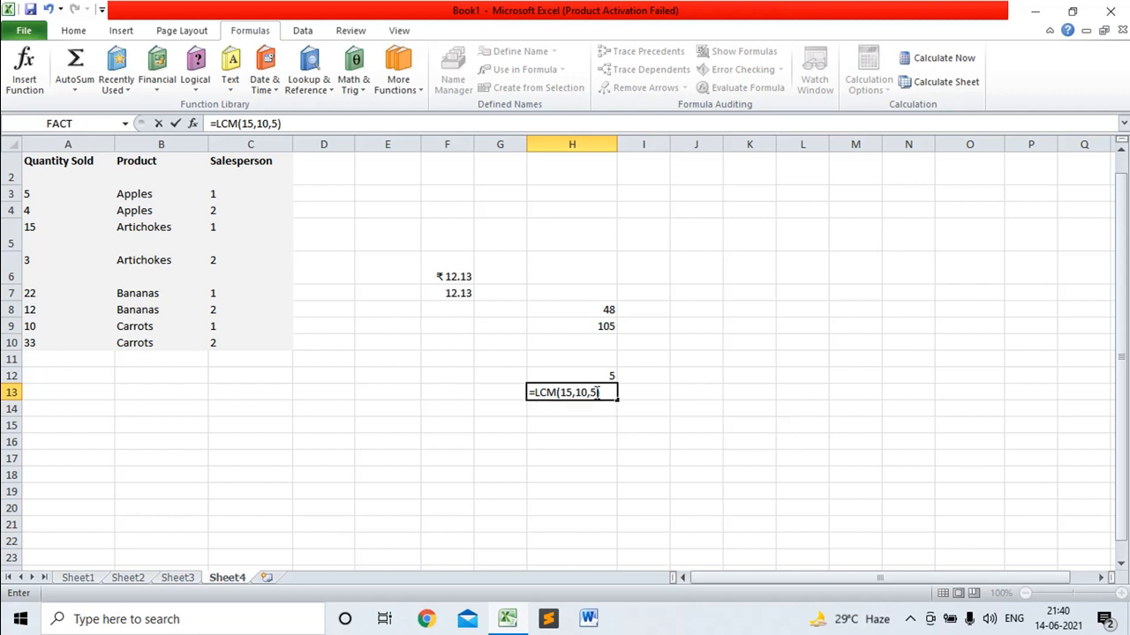
{"action": "key", "text": "Return"}
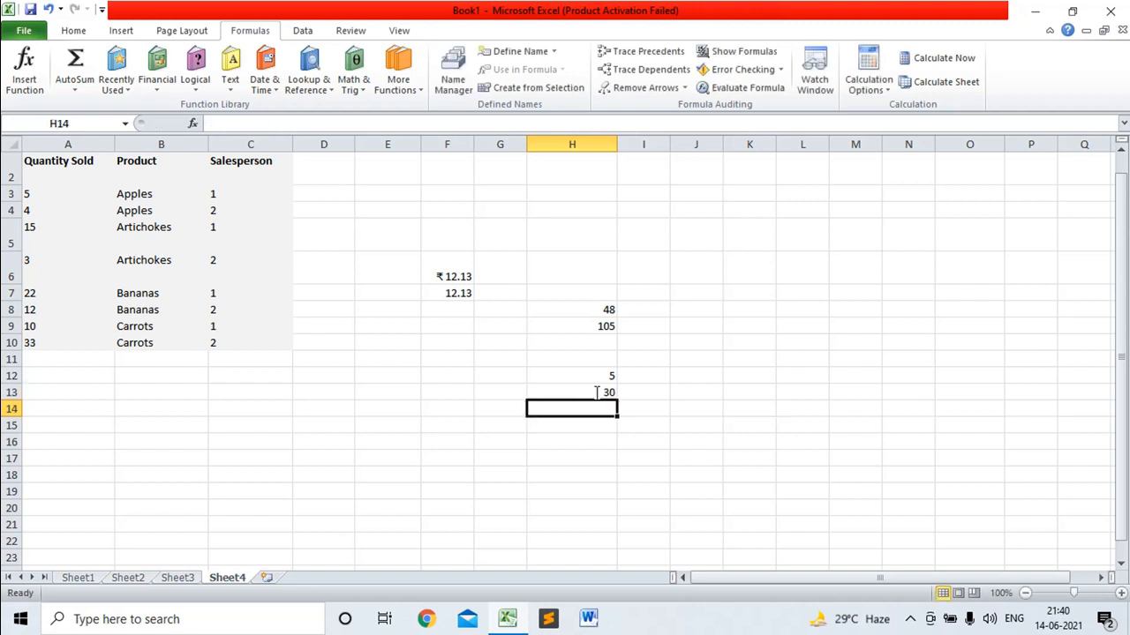
{"action": "left_click", "coordinate": [603, 392]}
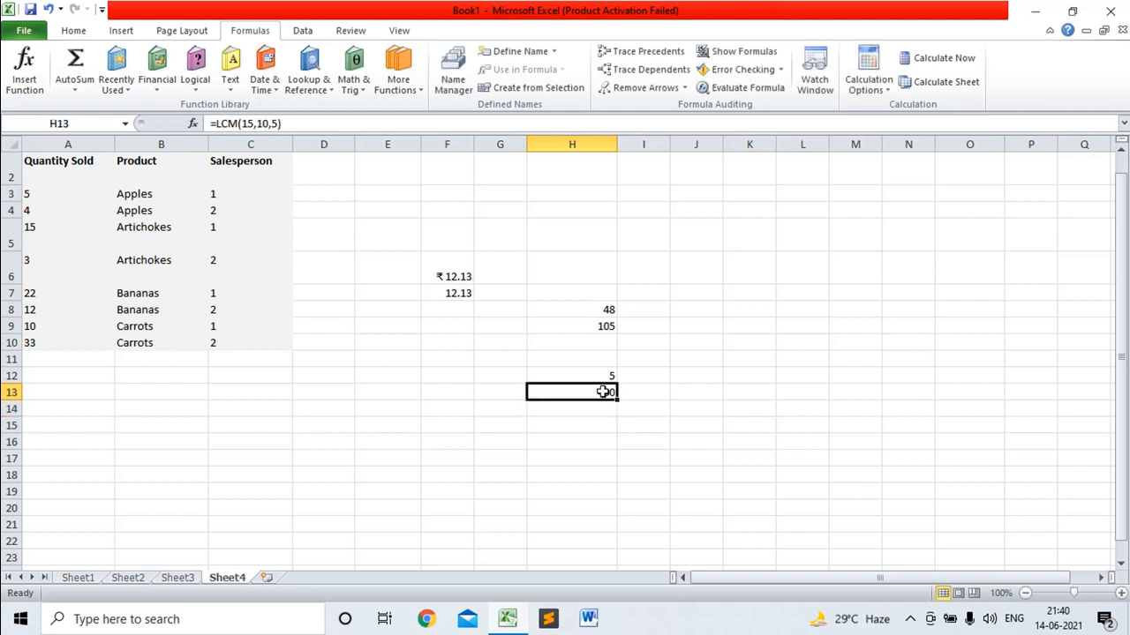
Browse the Math & Trig functions around LCM, LN and LOG for the next function to demonstrate
{"action": "left_click", "coordinate": [354, 85]}
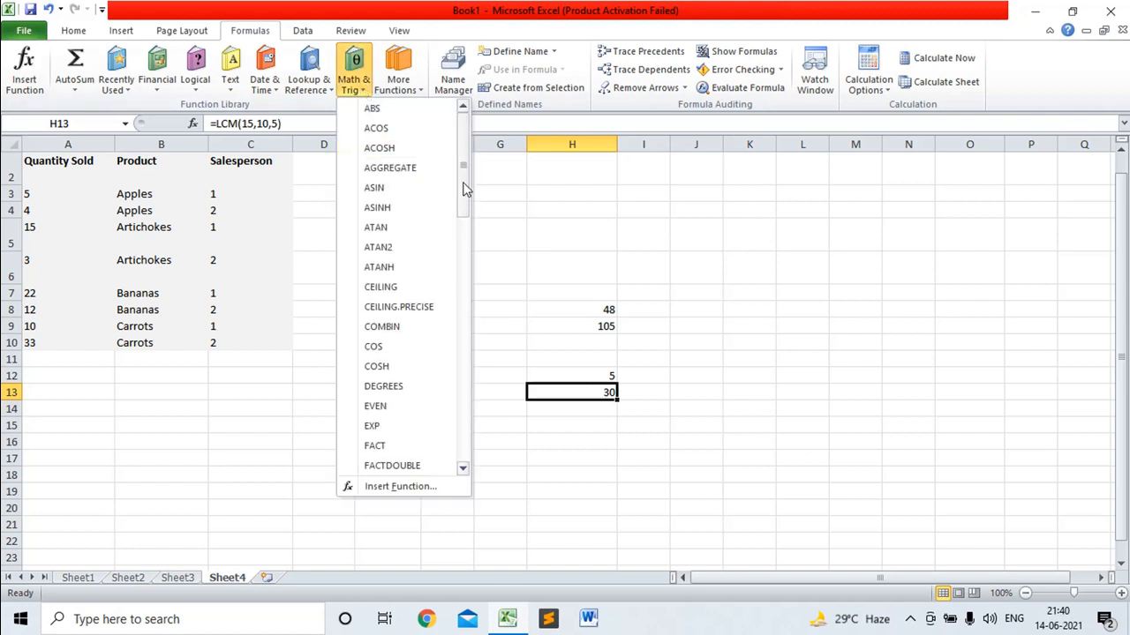
{"action": "left_click_drag", "start_coordinate": [466, 188], "coordinate": [469, 221]}
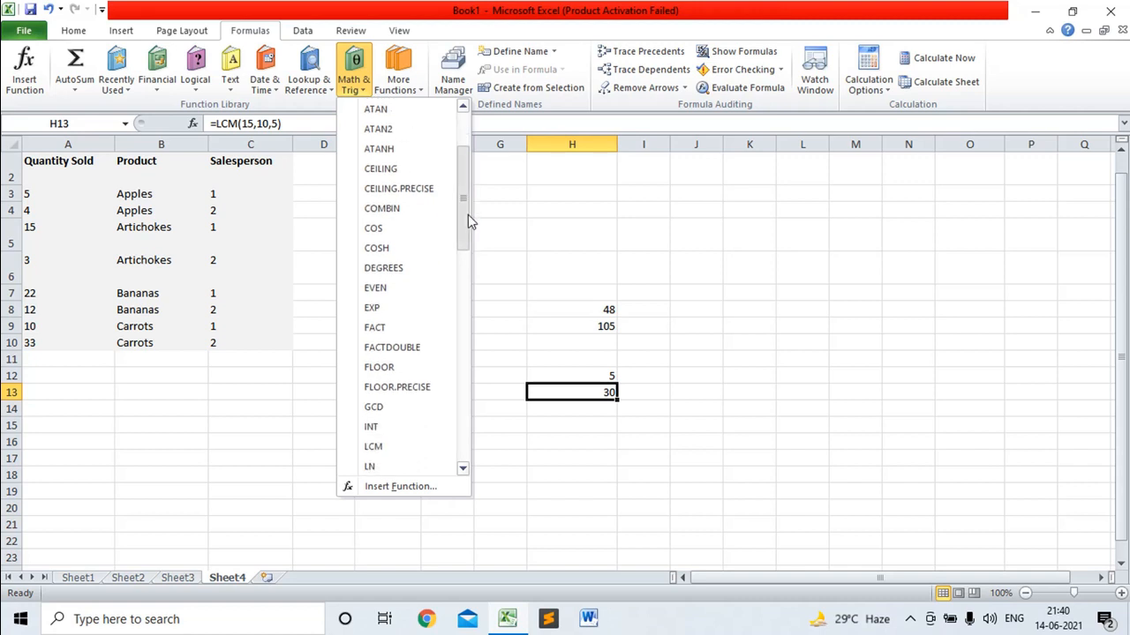
{"action": "left_click_drag", "start_coordinate": [468, 214], "coordinate": [467, 225]}
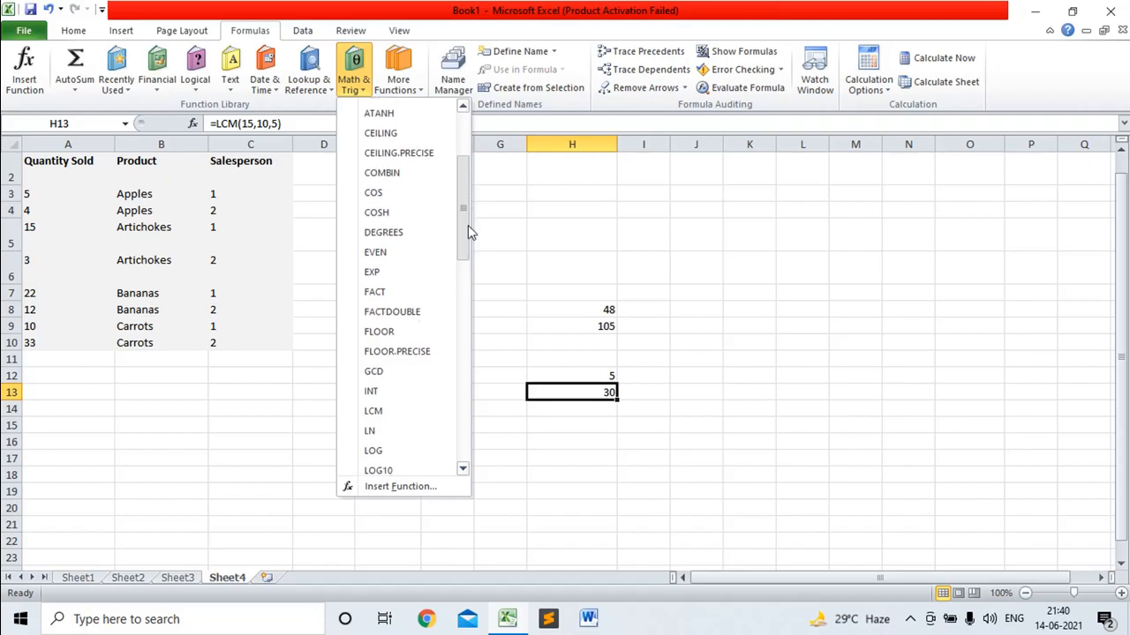